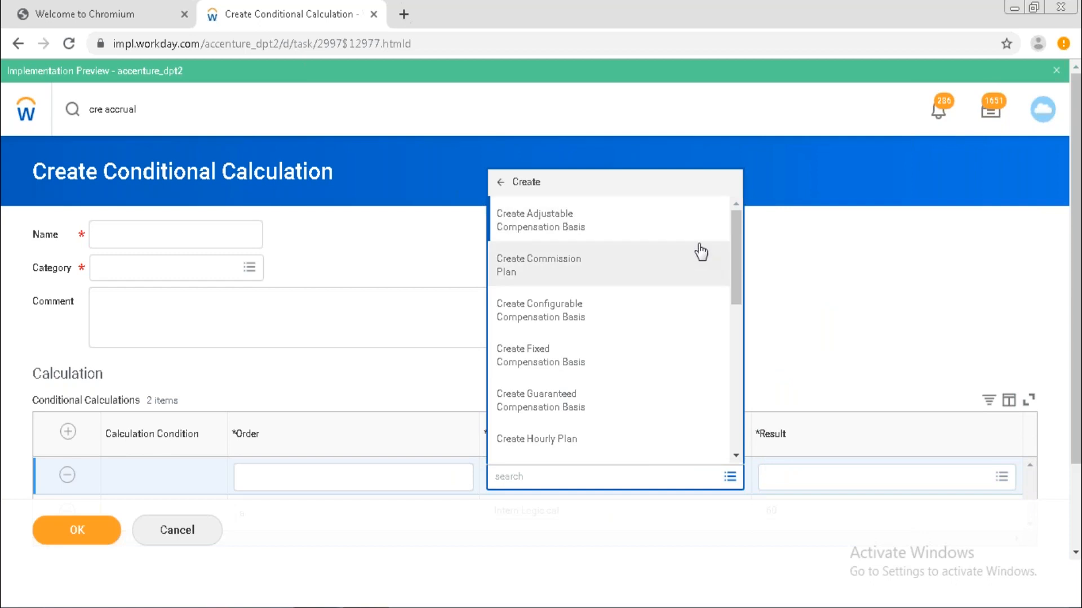
Open the Result prompt's Create list and scroll through the calculation types offered.
{"action": "left_click", "coordinate": [821, 486]}
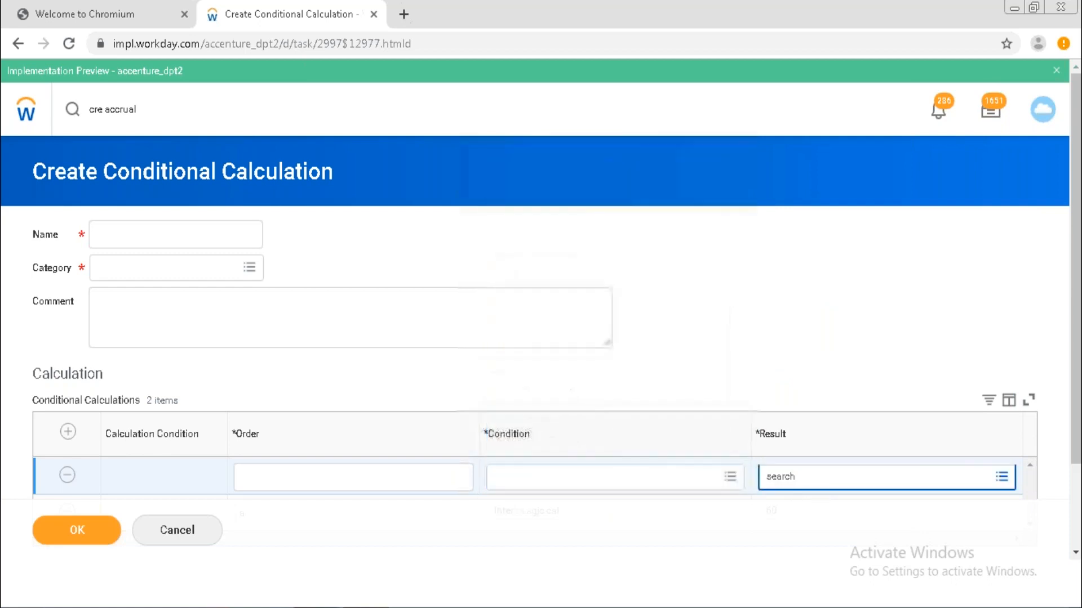
{"action": "left_click", "coordinate": [888, 460]}
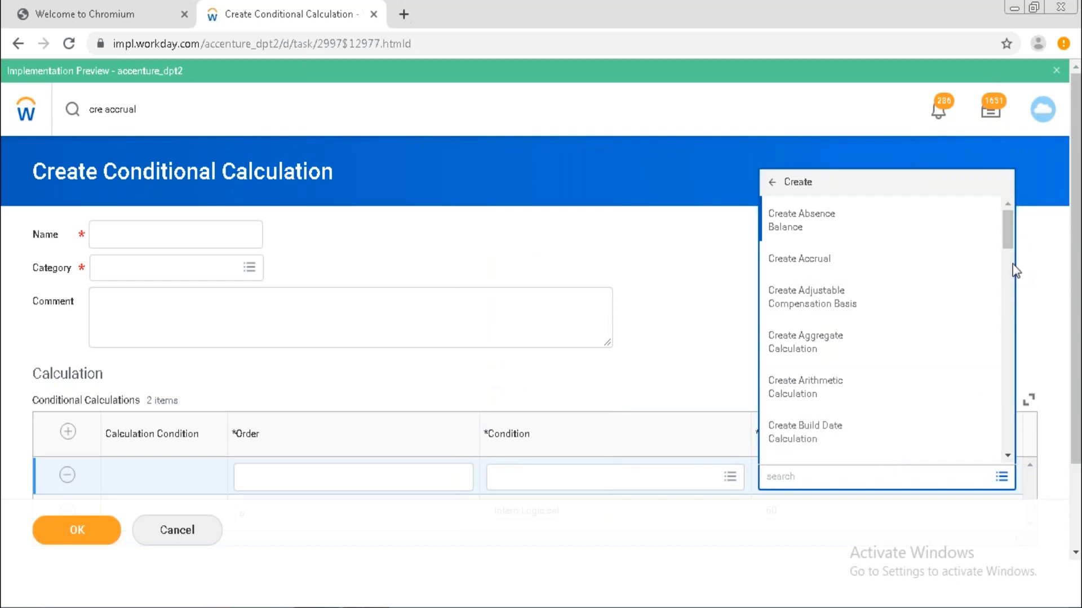
{"action": "left_click_drag", "start_coordinate": [1007, 238], "coordinate": [979, 195]}
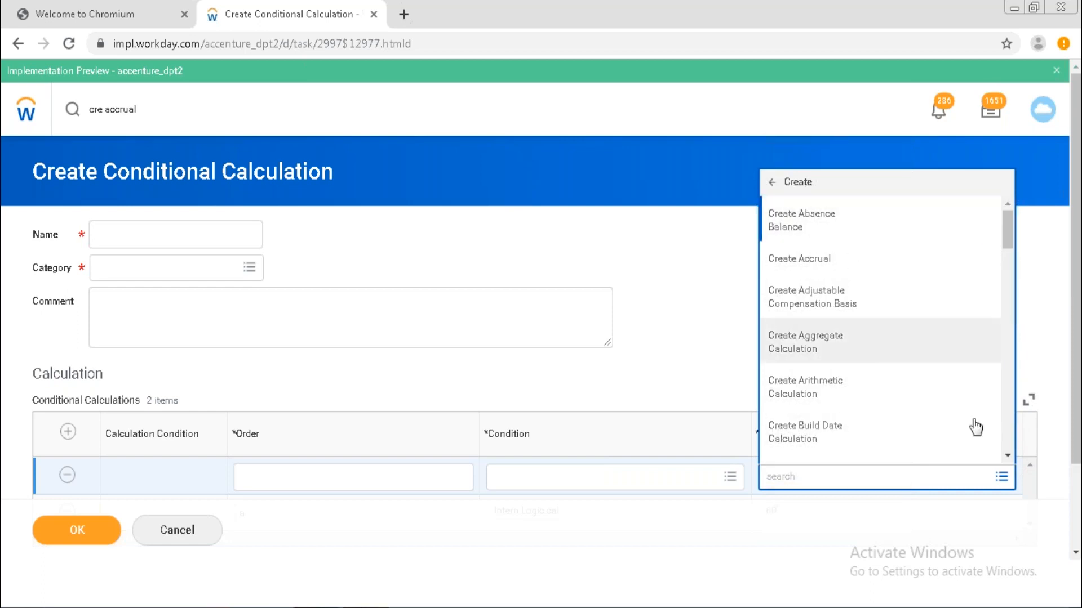
Start a Create Build Date Calculation form and move into its empty Year field.
{"action": "left_click", "coordinate": [906, 445]}
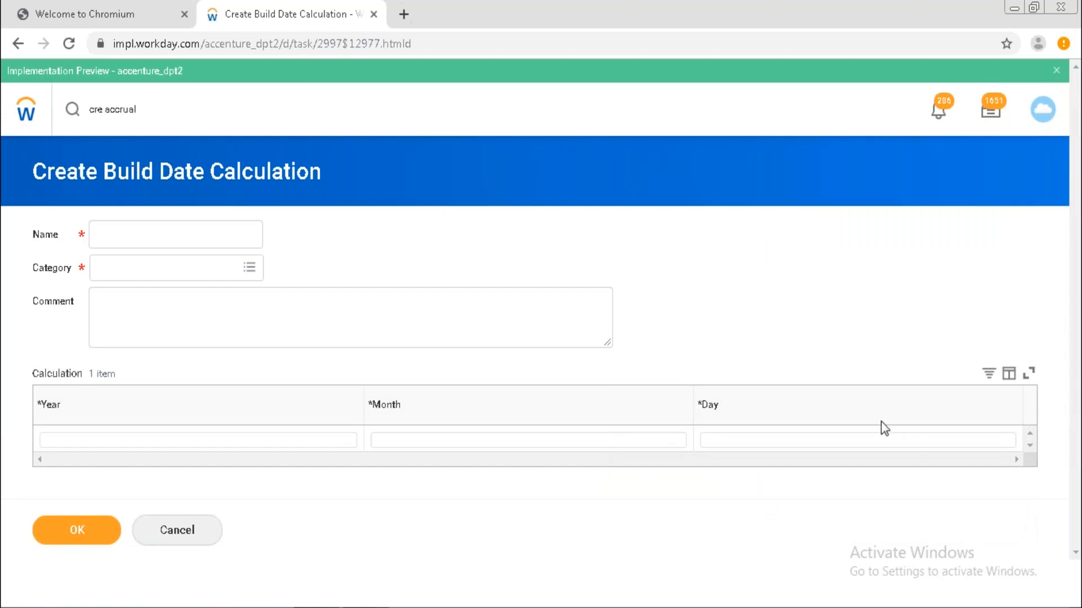
{"action": "left_click", "coordinate": [142, 447]}
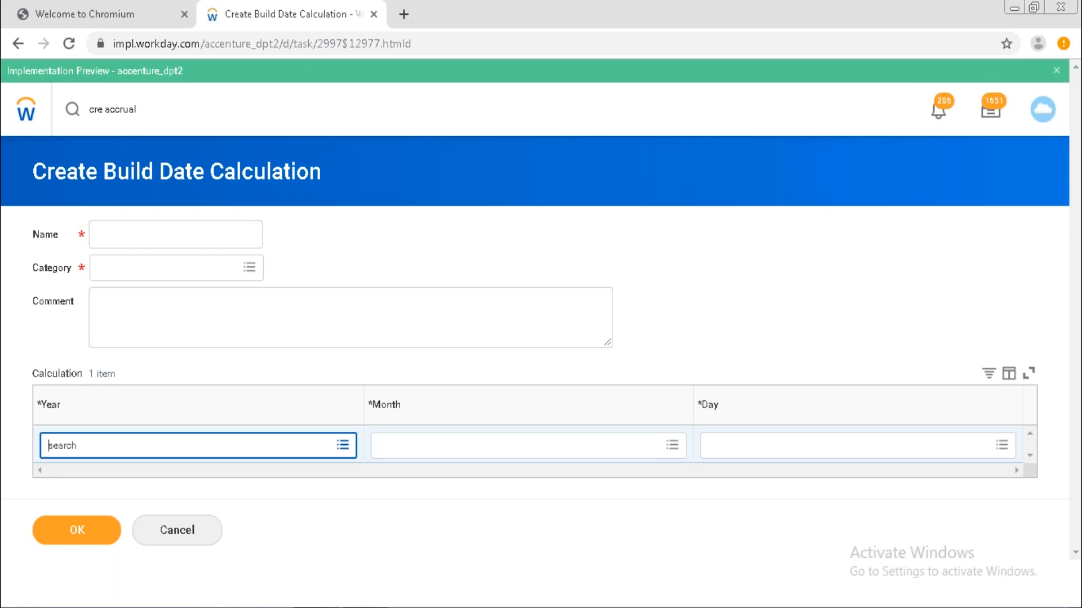
Search the Year prompt for 'current'.
{"action": "left_click", "coordinate": [341, 445]}
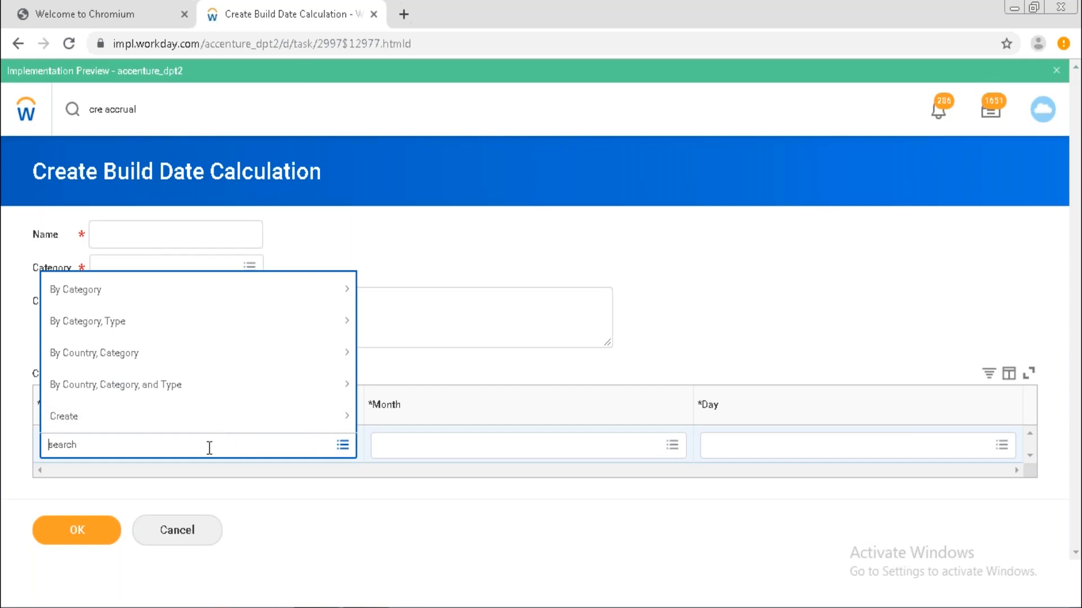
{"action": "type", "text": "f"}
{"action": "key", "text": "BackSpace"}
{"action": "type", "text": "current"}
{"action": "key", "text": "Return"}
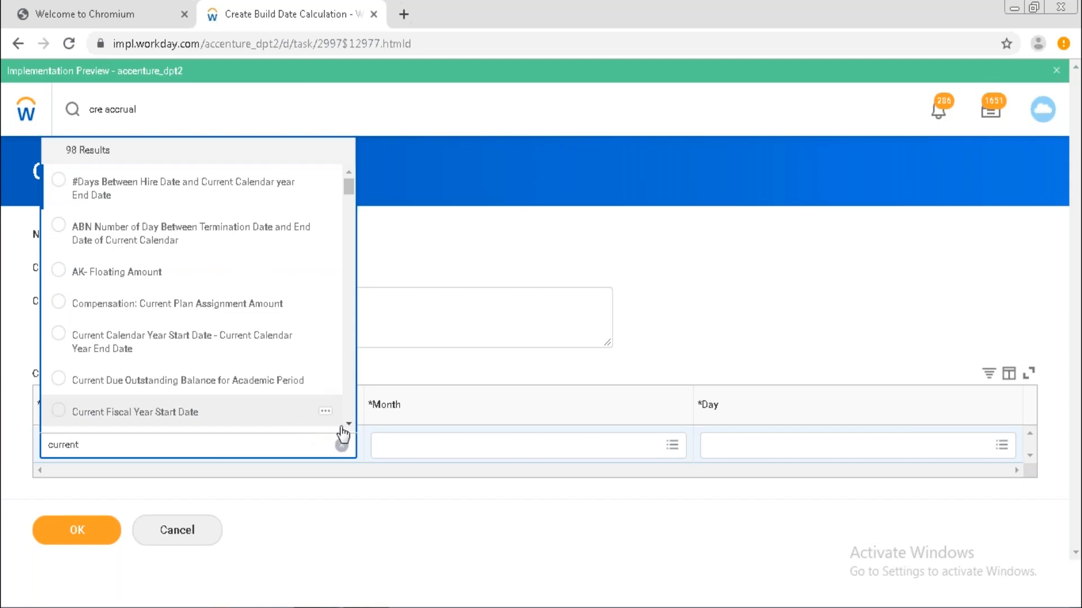
Page through the 98 calculated fields matching 'current' without choosing one.
{"action": "scroll", "coordinate": [349, 429], "scroll_direction": "down", "scroll_amount": 5}
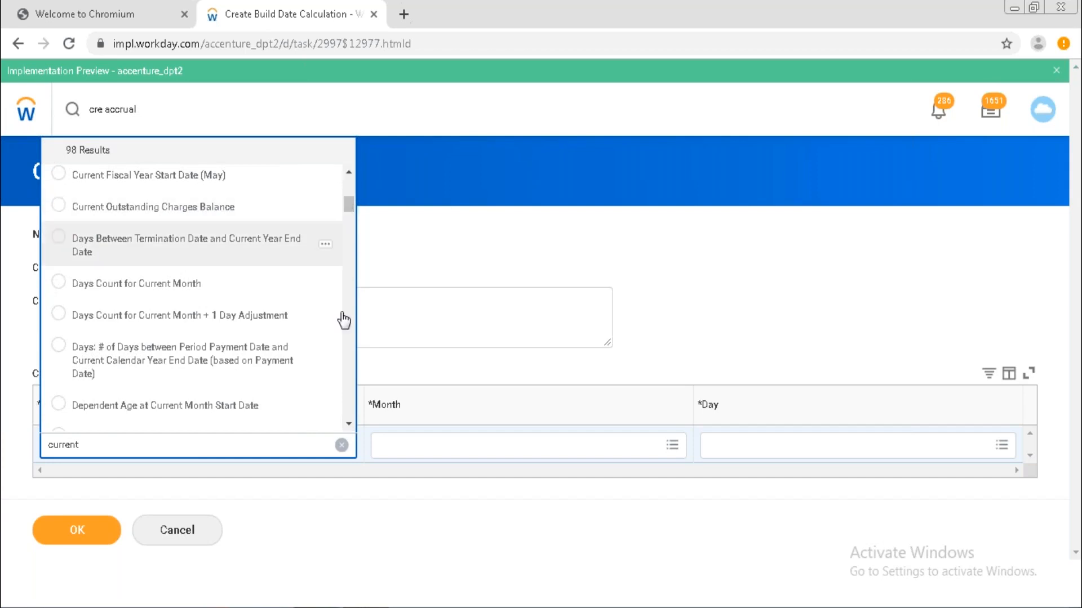
{"action": "left_click", "coordinate": [350, 424]}
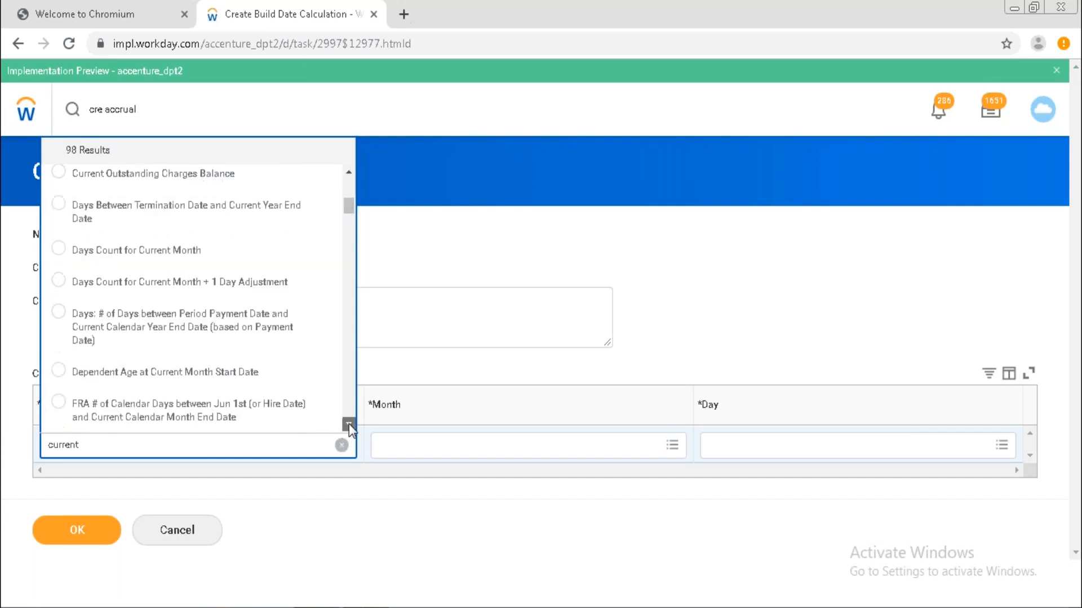
{"action": "left_click", "coordinate": [349, 424]}
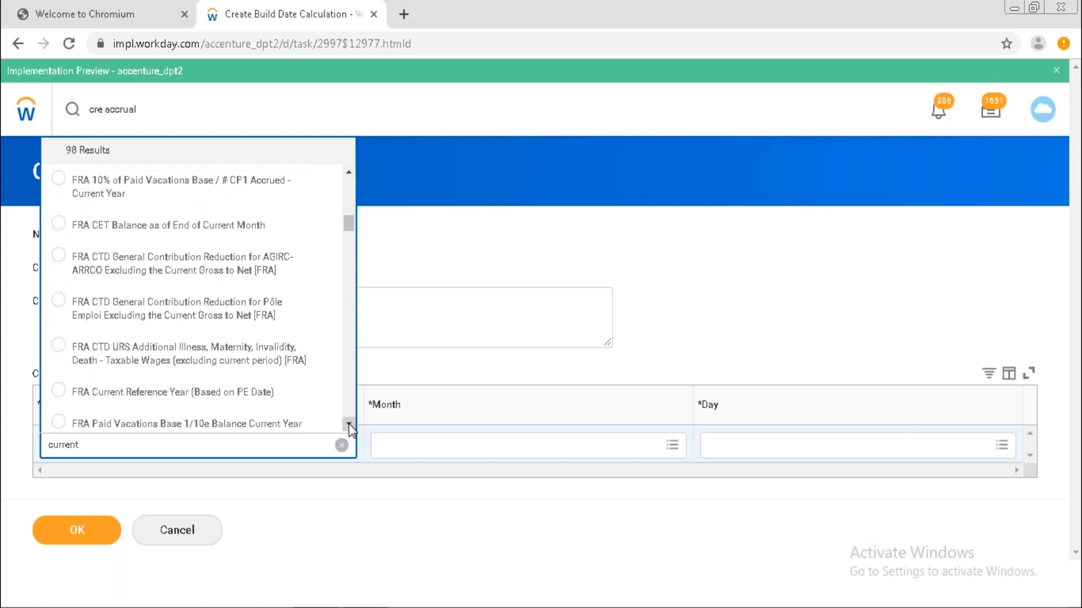
{"action": "left_click", "coordinate": [349, 424]}
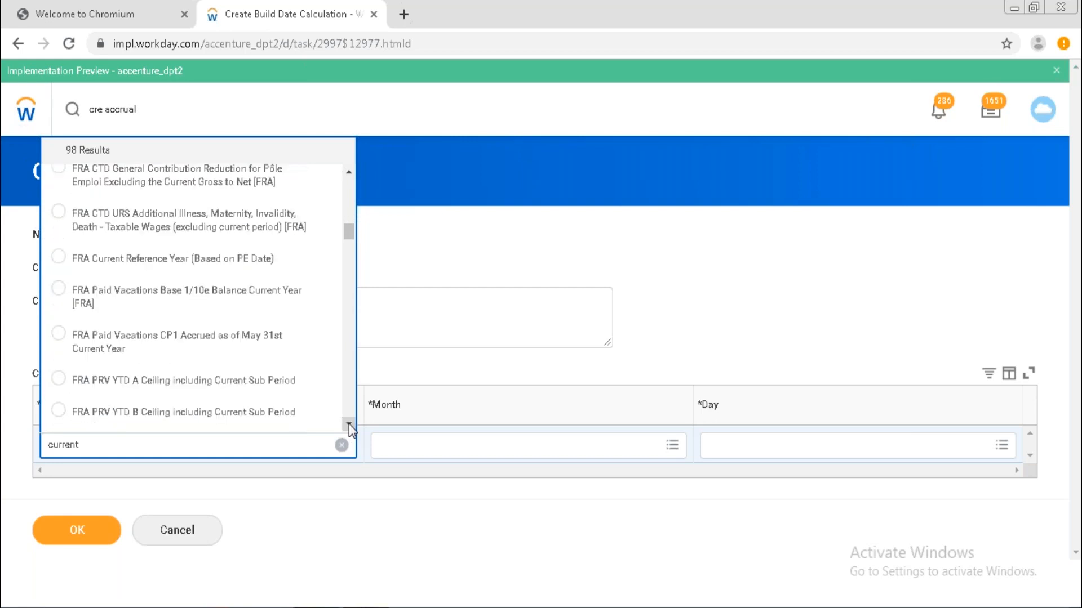
{"action": "left_click", "coordinate": [349, 423]}
{"action": "left_click", "coordinate": [350, 423]}
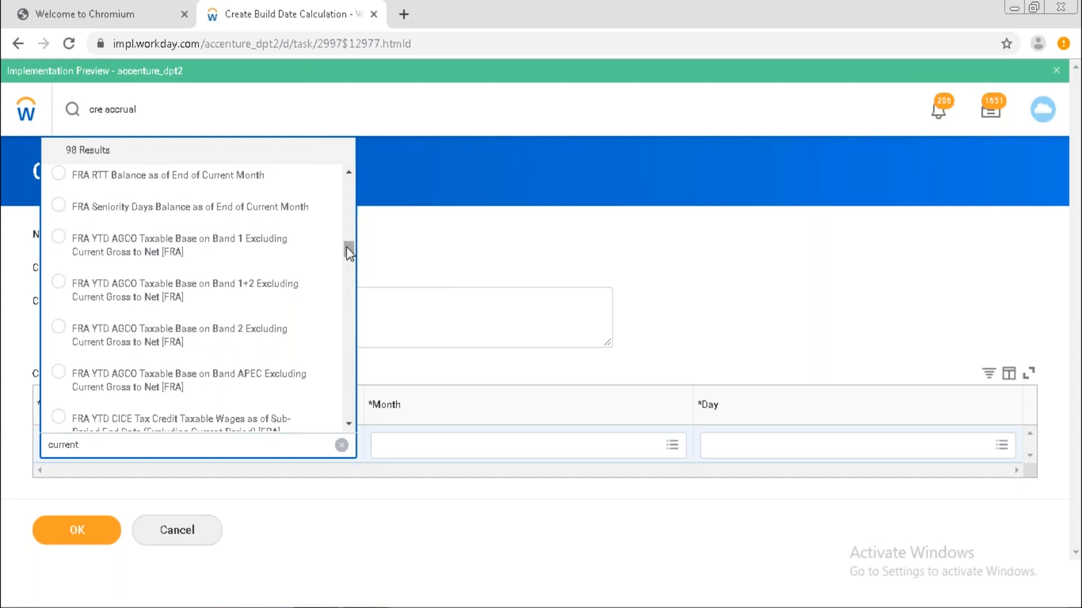
{"action": "left_click_drag", "start_coordinate": [347, 248], "coordinate": [354, 329]}
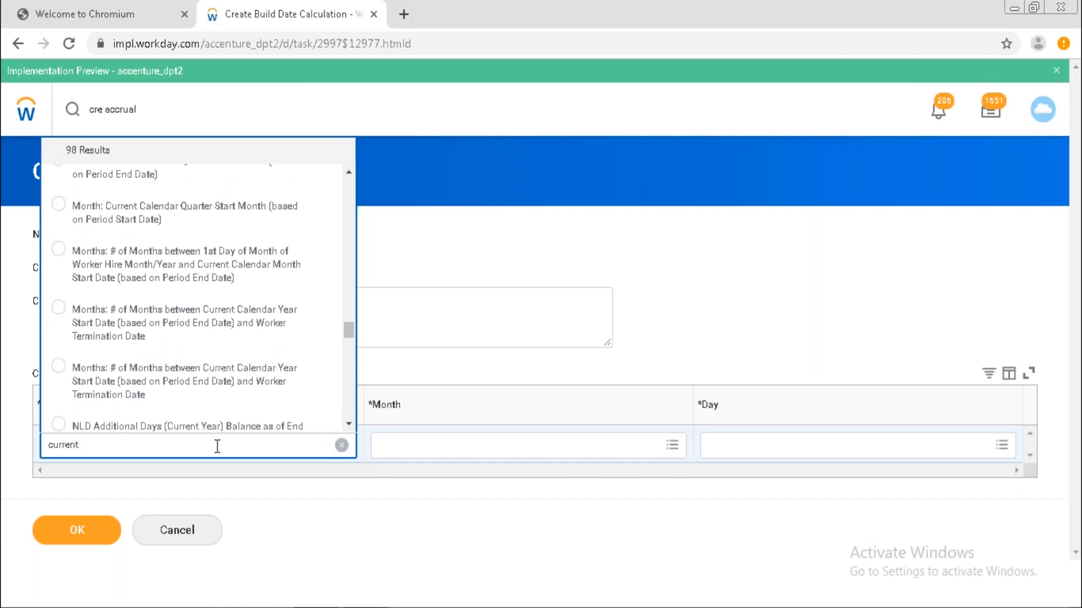
{"action": "left_click", "coordinate": [348, 425]}
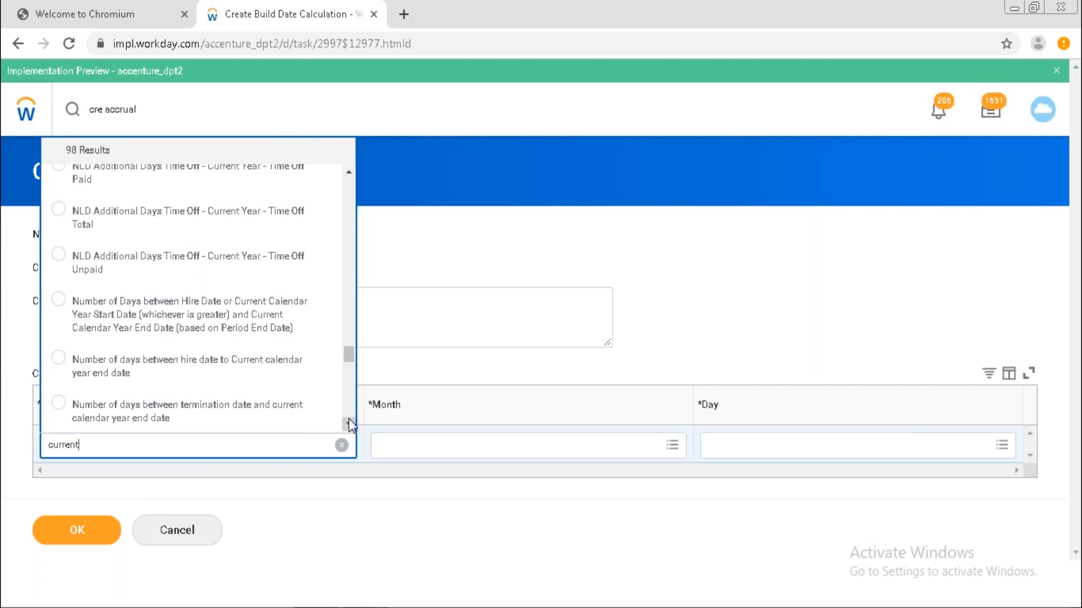
{"action": "left_click", "coordinate": [349, 421]}
{"action": "left_click", "coordinate": [350, 422]}
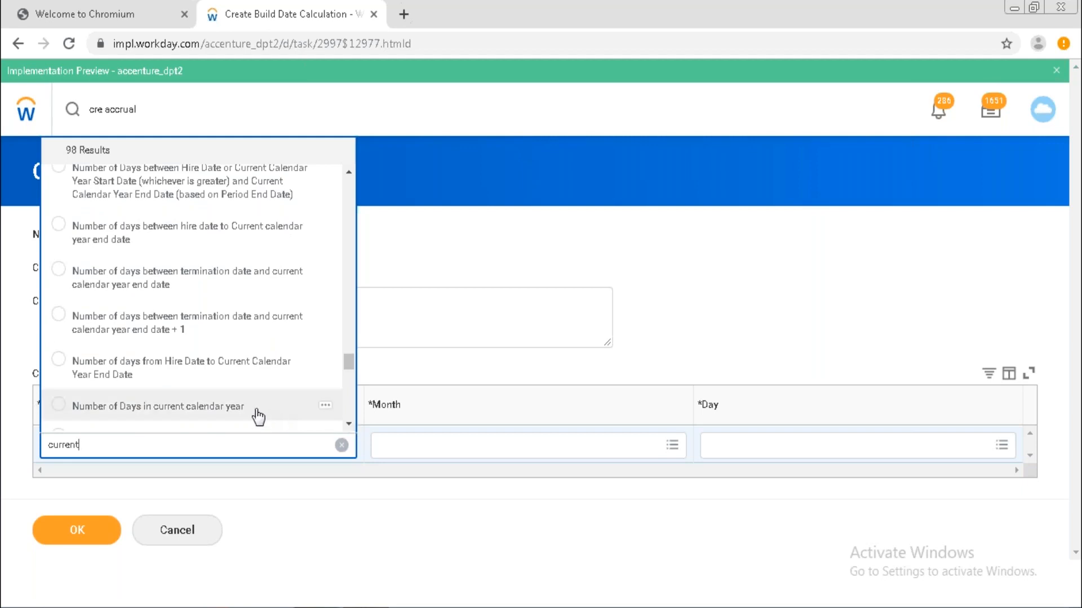
{"action": "left_click", "coordinate": [349, 424]}
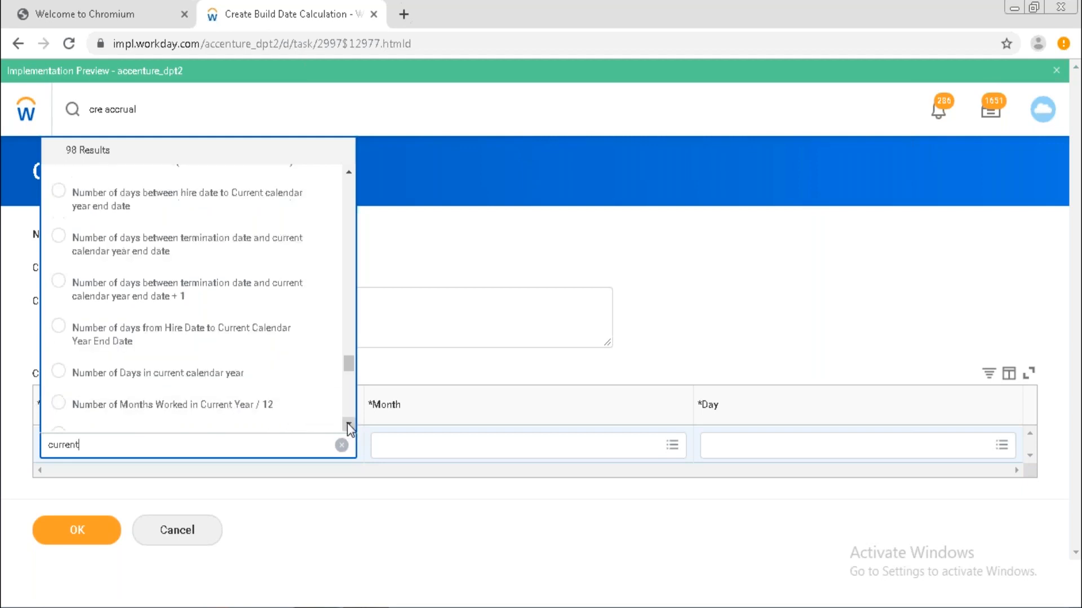
{"action": "left_click", "coordinate": [349, 424]}
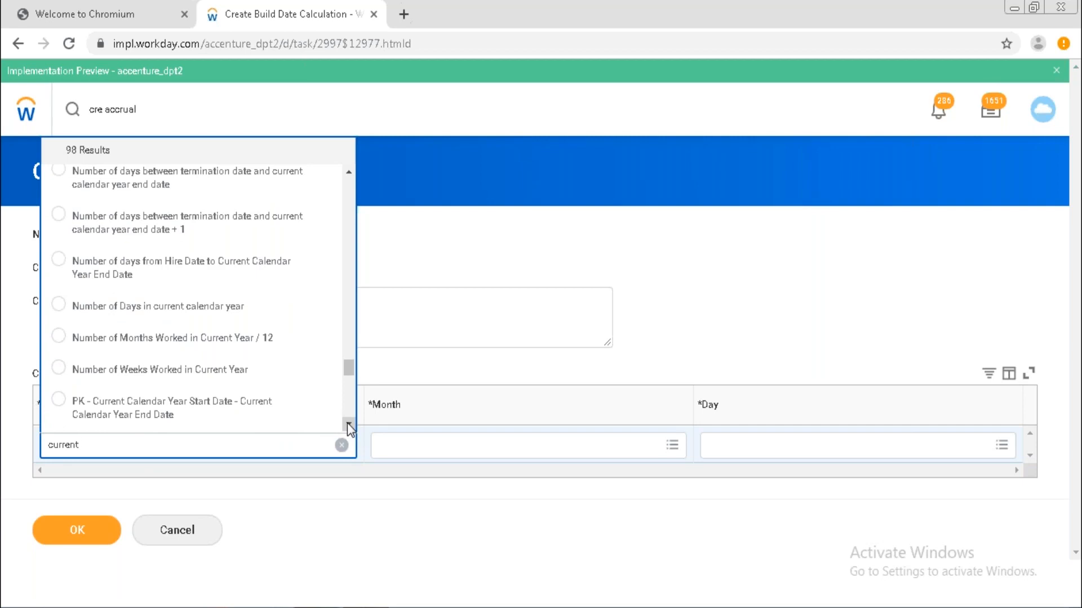
{"action": "left_click", "coordinate": [349, 423]}
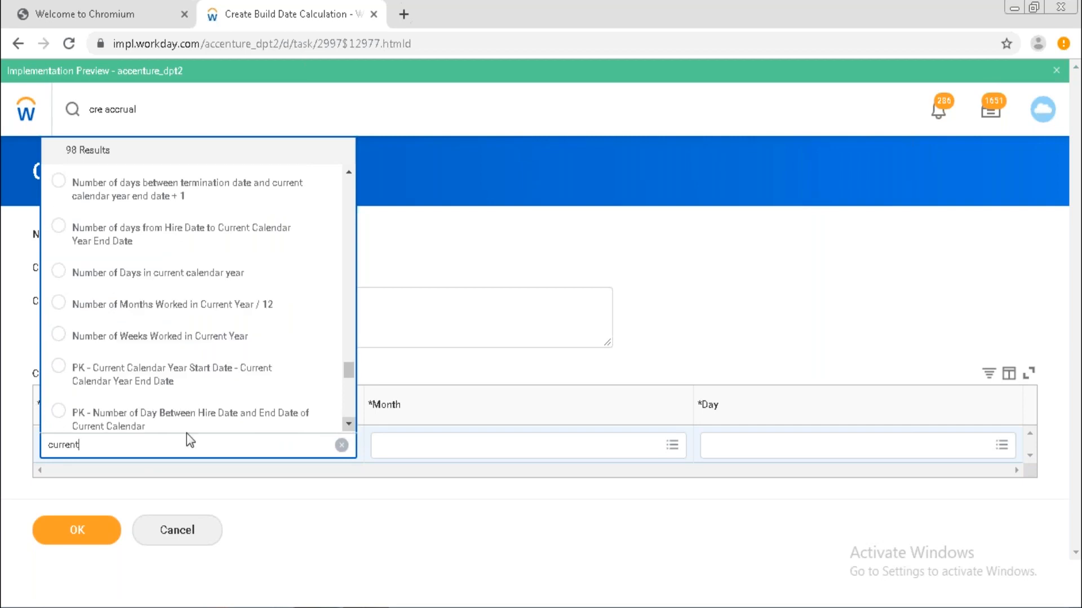
Narrow the search to 'current calen' and pick Current Calendar Year Start Date - Current Calendar Year End Date.
{"action": "type", "text": "calen"}
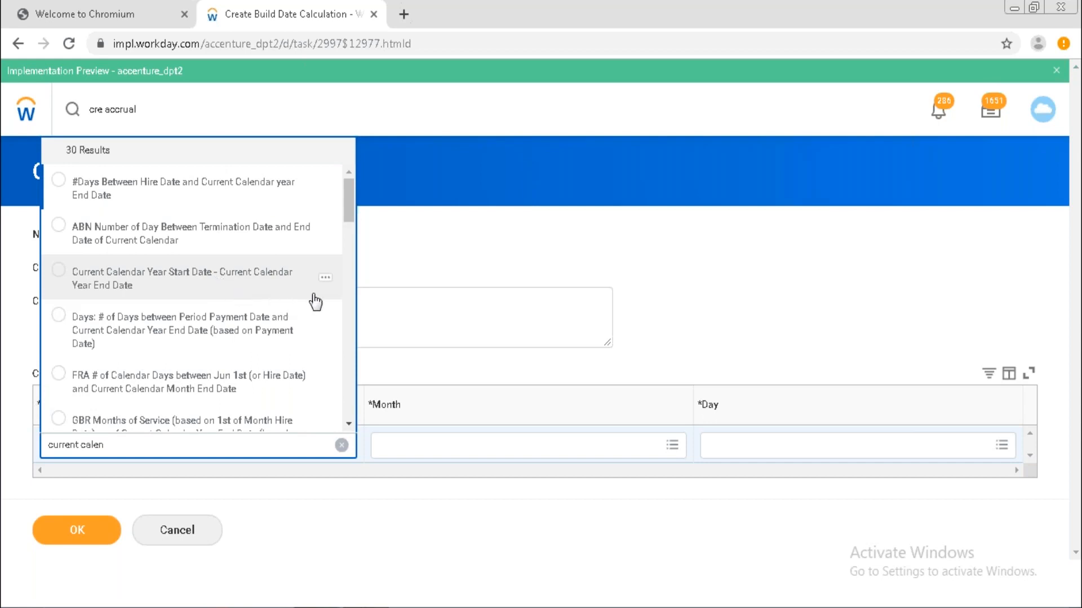
{"action": "scroll", "coordinate": [349, 422], "scroll_direction": "down", "scroll_amount": 4}
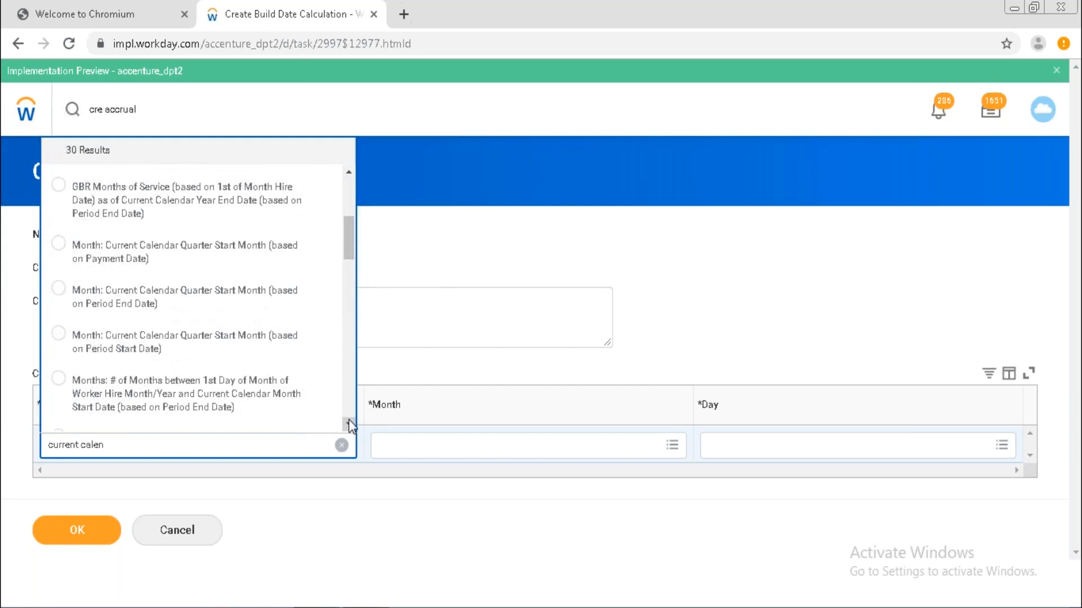
{"action": "left_click", "coordinate": [350, 422]}
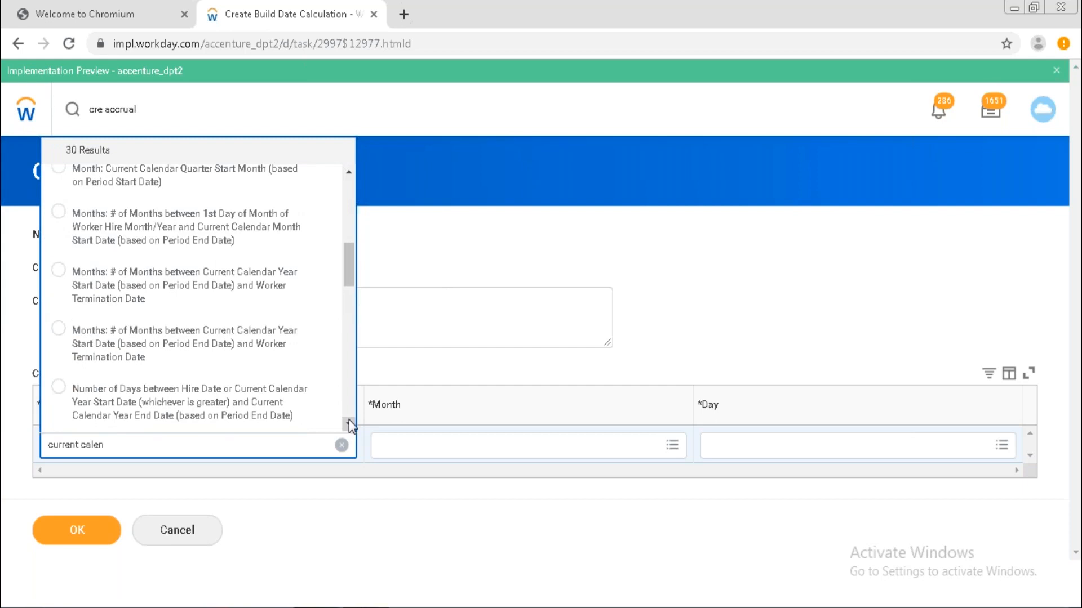
{"action": "left_click", "coordinate": [350, 421]}
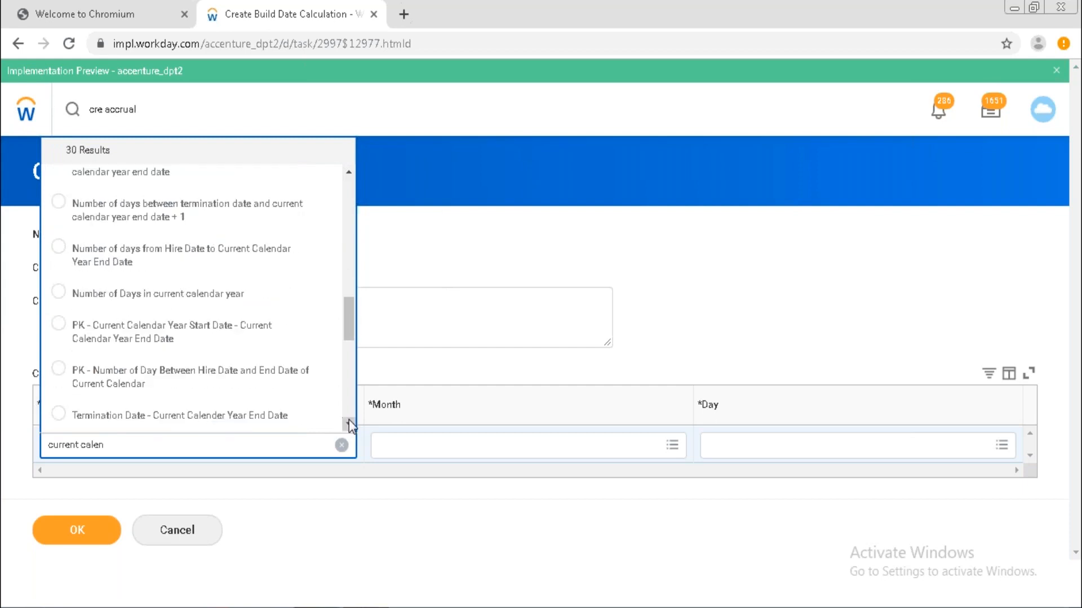
{"action": "left_click", "coordinate": [349, 421]}
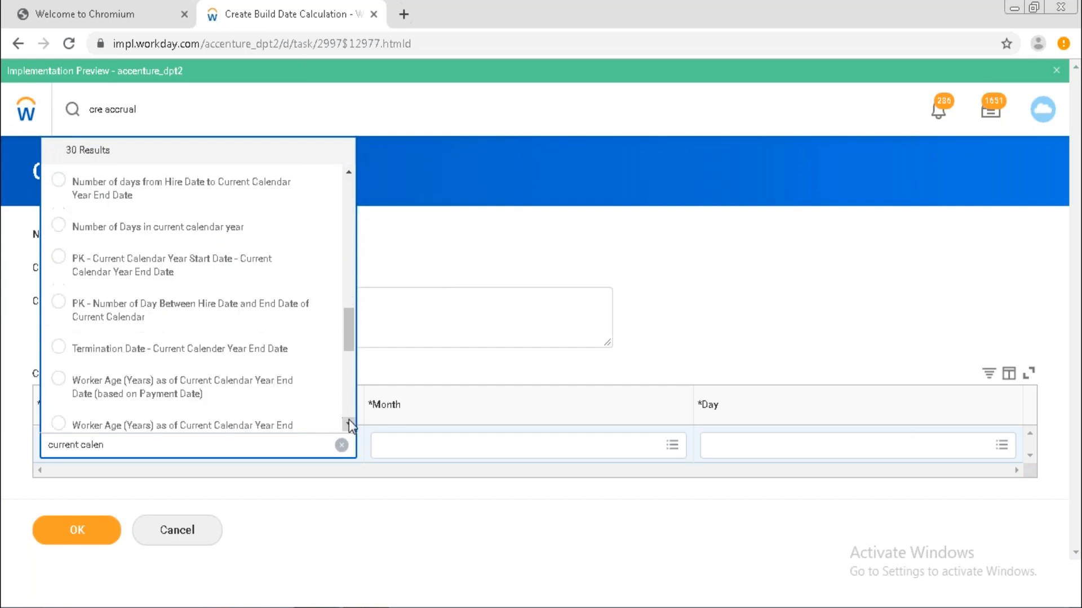
{"action": "left_click", "coordinate": [349, 421]}
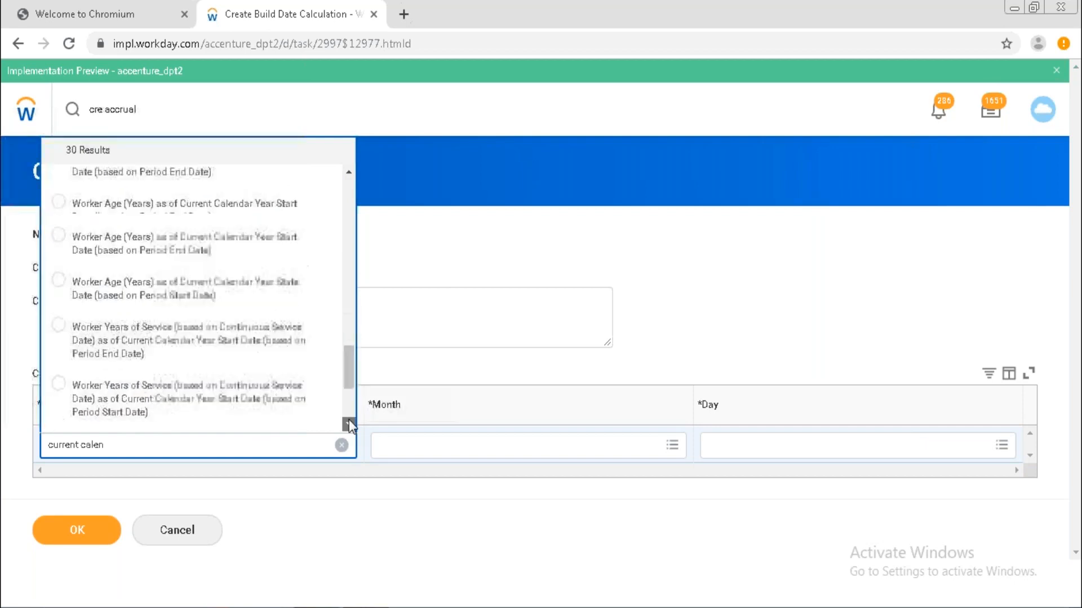
{"action": "left_click", "coordinate": [350, 423]}
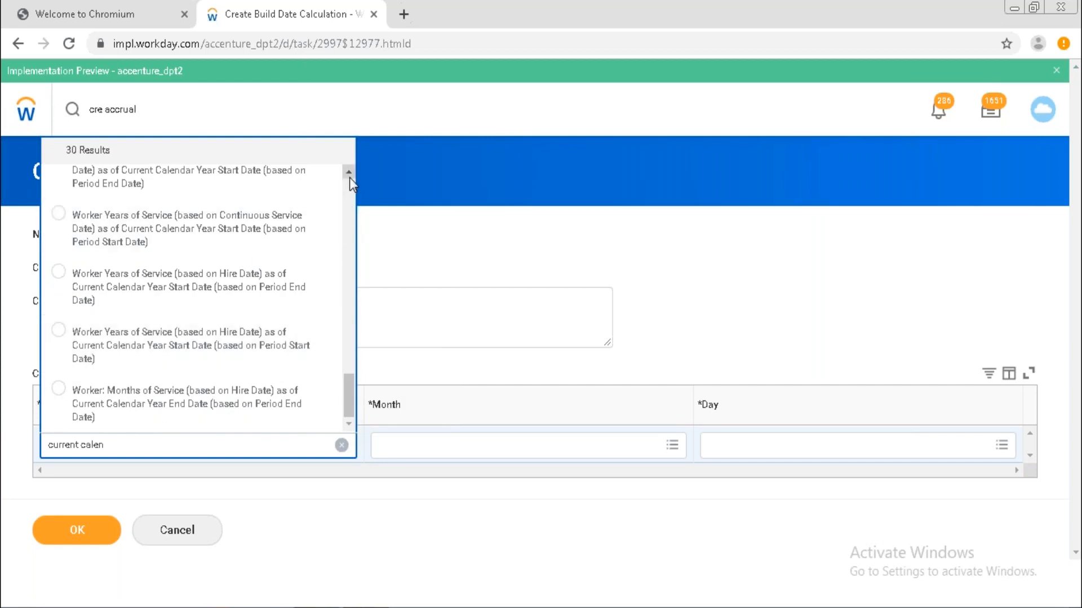
{"action": "scroll", "coordinate": [349, 177], "scroll_direction": "up", "scroll_amount": 3}
{"action": "scroll", "coordinate": [349, 177], "scroll_direction": "up", "scroll_amount": 10}
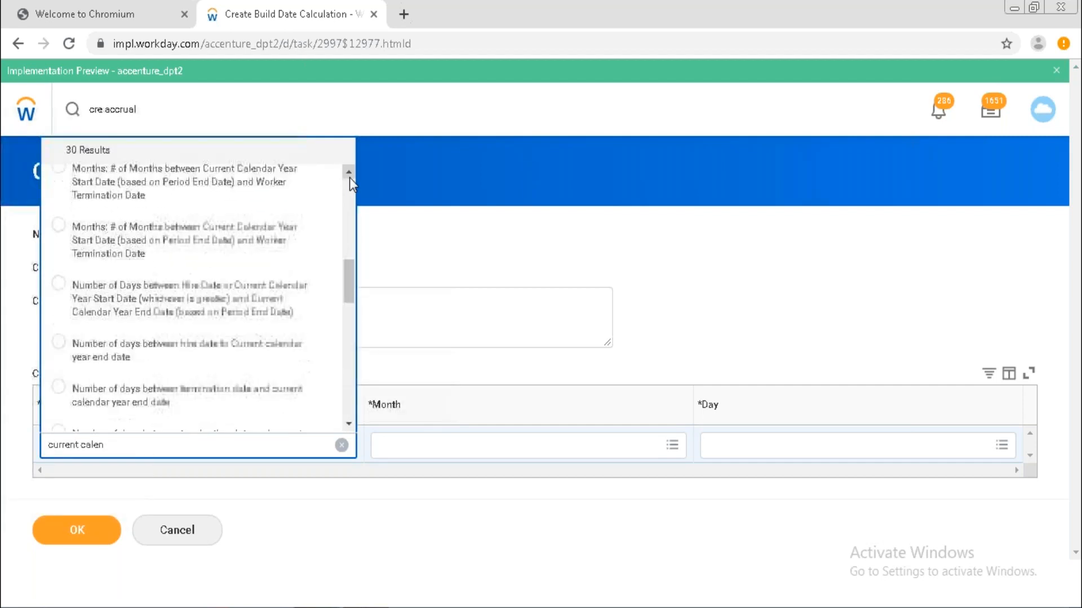
{"action": "scroll", "coordinate": [349, 178], "scroll_direction": "up", "scroll_amount": 1}
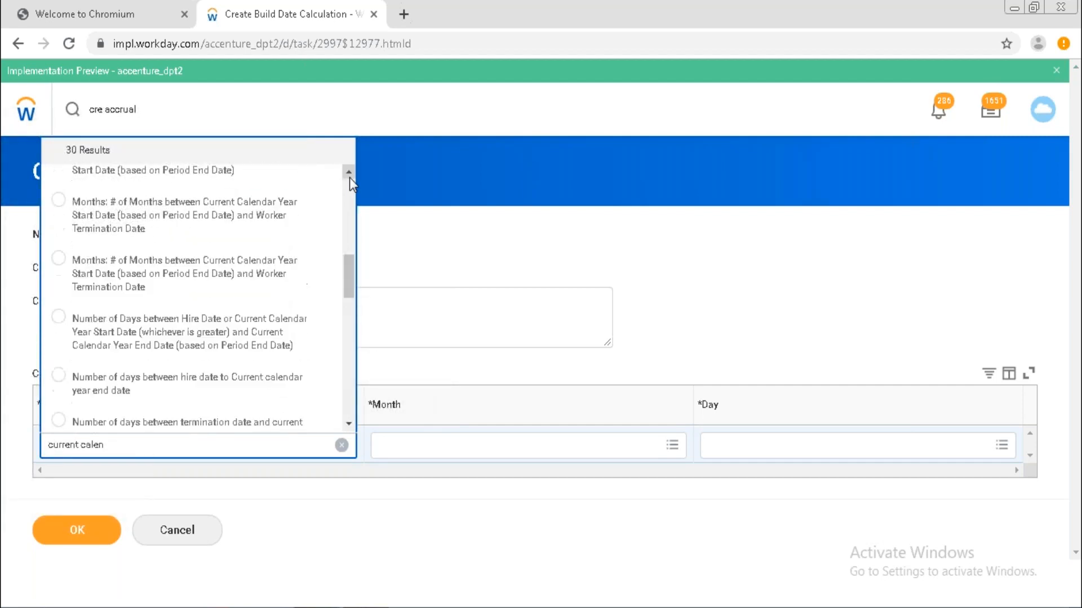
{"action": "scroll", "coordinate": [349, 173], "scroll_direction": "up", "scroll_amount": 6}
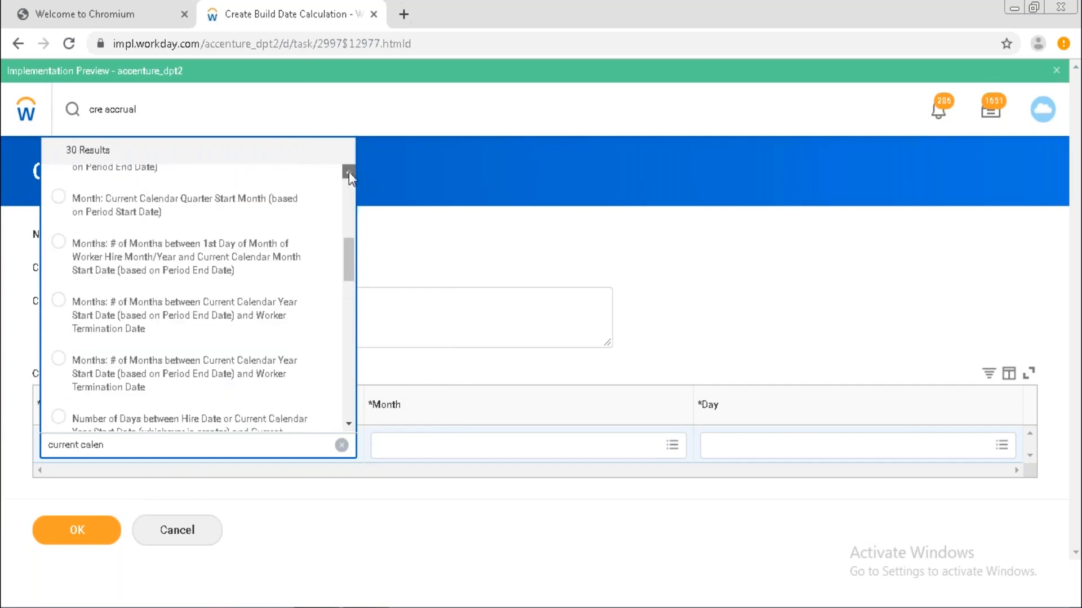
{"action": "scroll", "coordinate": [350, 171], "scroll_direction": "up", "scroll_amount": 3}
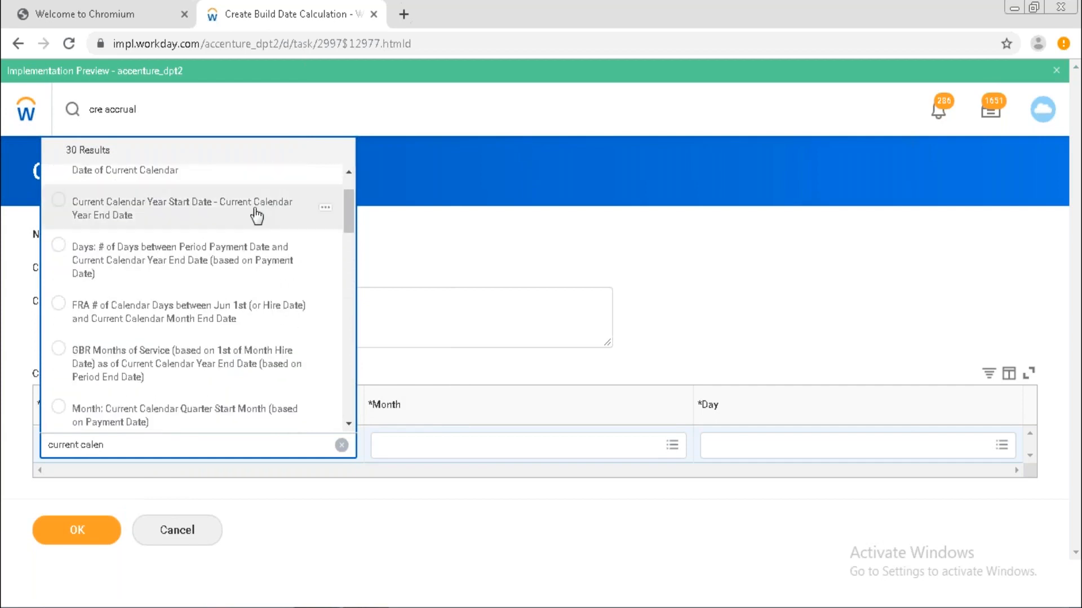
{"action": "left_click", "coordinate": [233, 213]}
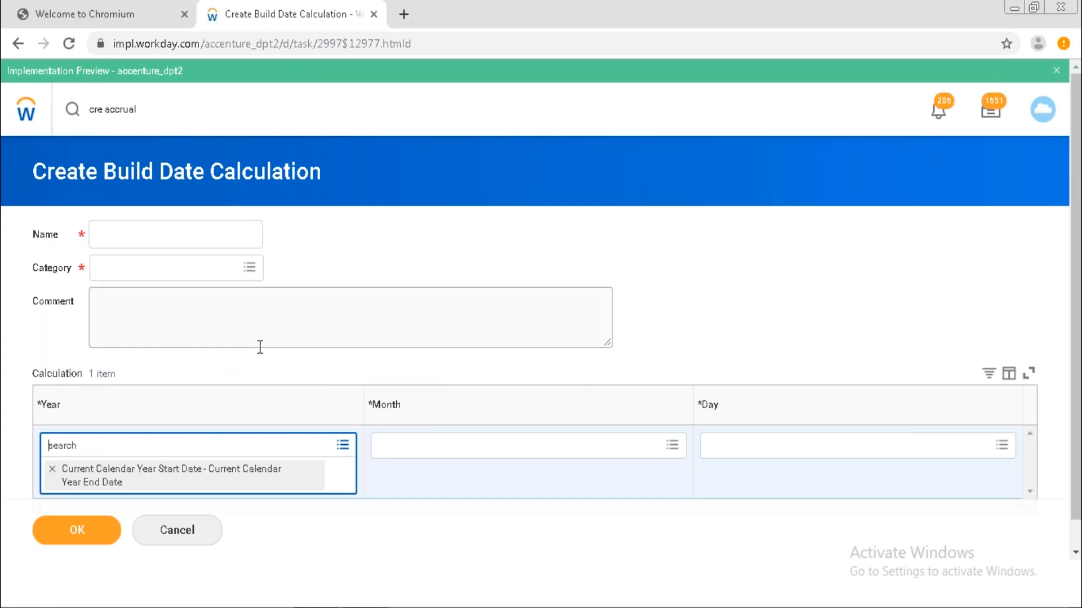
Search and select 2 for Month, then 1 for Day, completing the build date.
{"action": "left_click", "coordinate": [454, 445]}
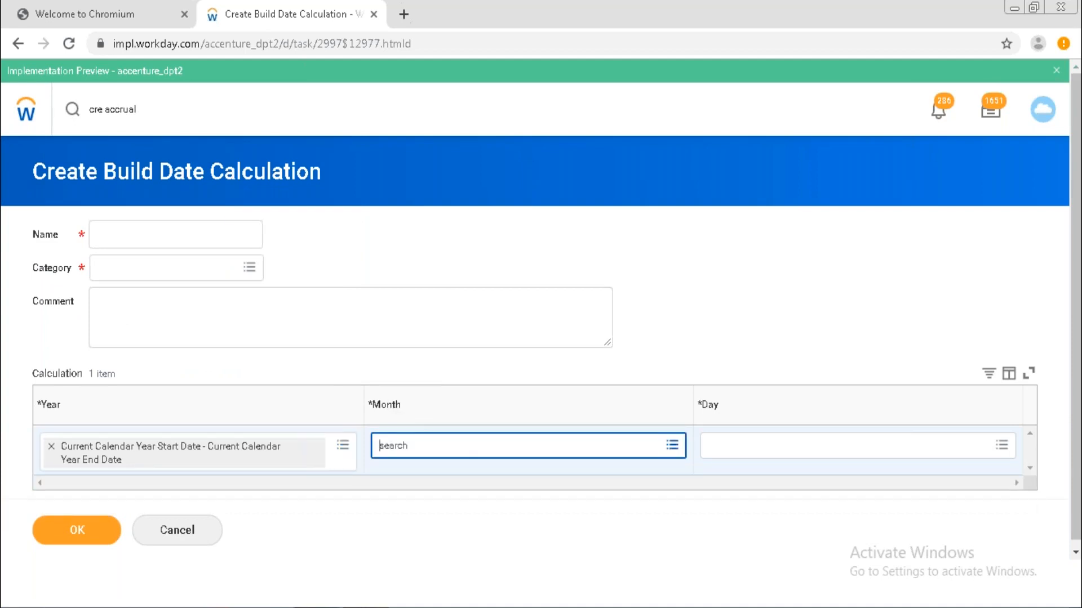
{"action": "type", "text": "2"}
{"action": "key", "text": "Return"}
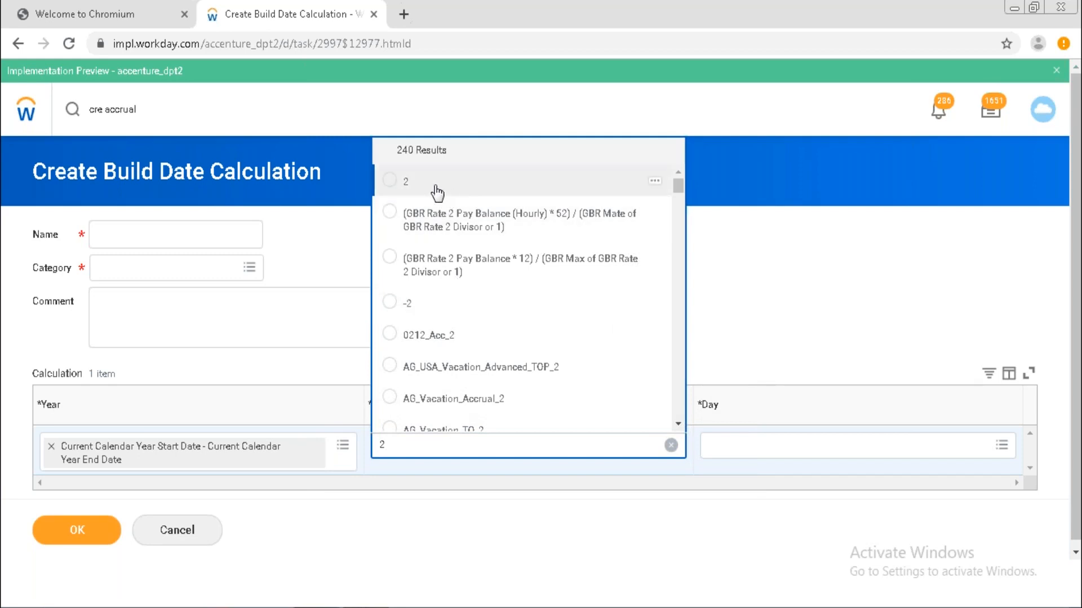
{"action": "left_click", "coordinate": [389, 186]}
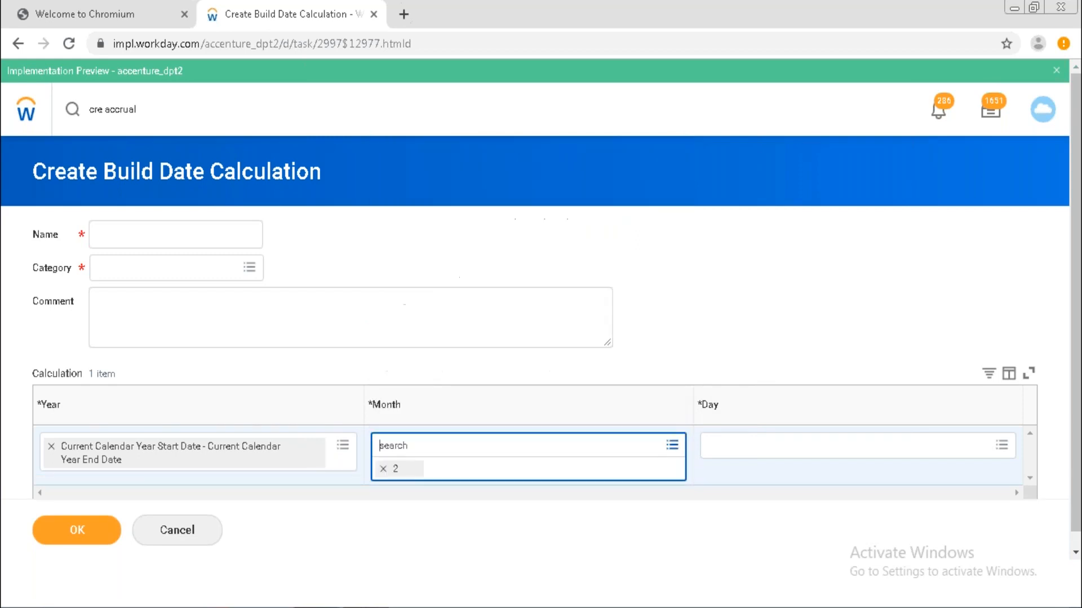
{"action": "left_click", "coordinate": [702, 320]}
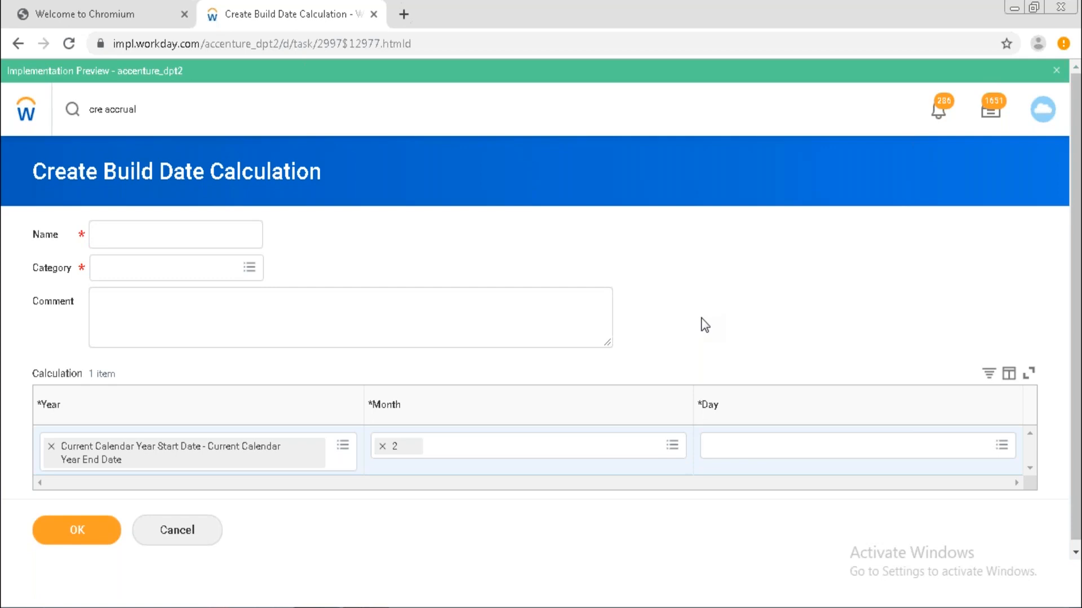
{"action": "left_click", "coordinate": [758, 448]}
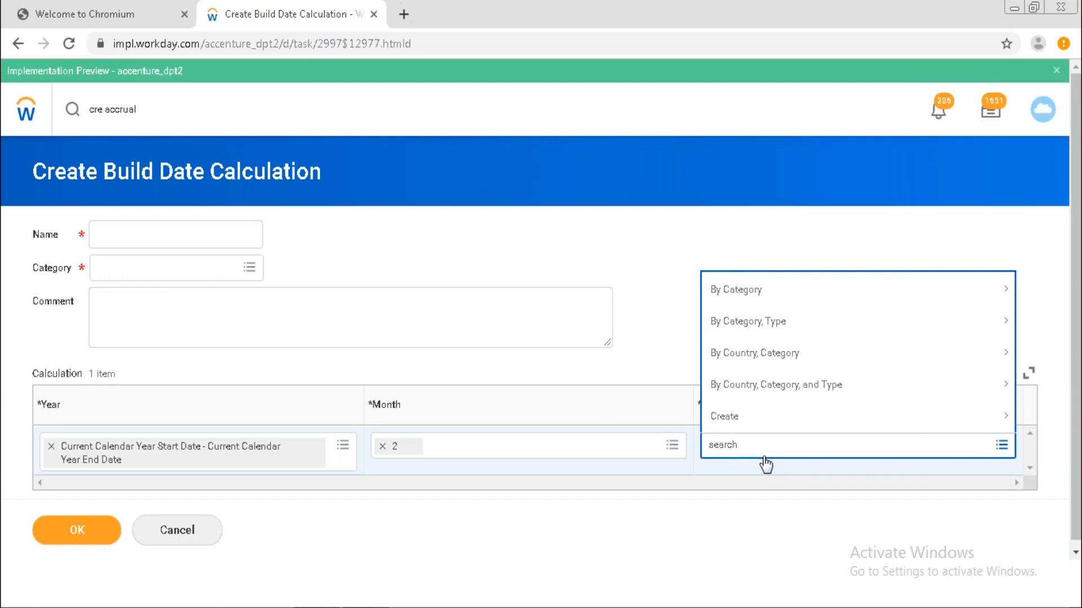
{"action": "type", "text": "1"}
{"action": "key", "text": "Return"}
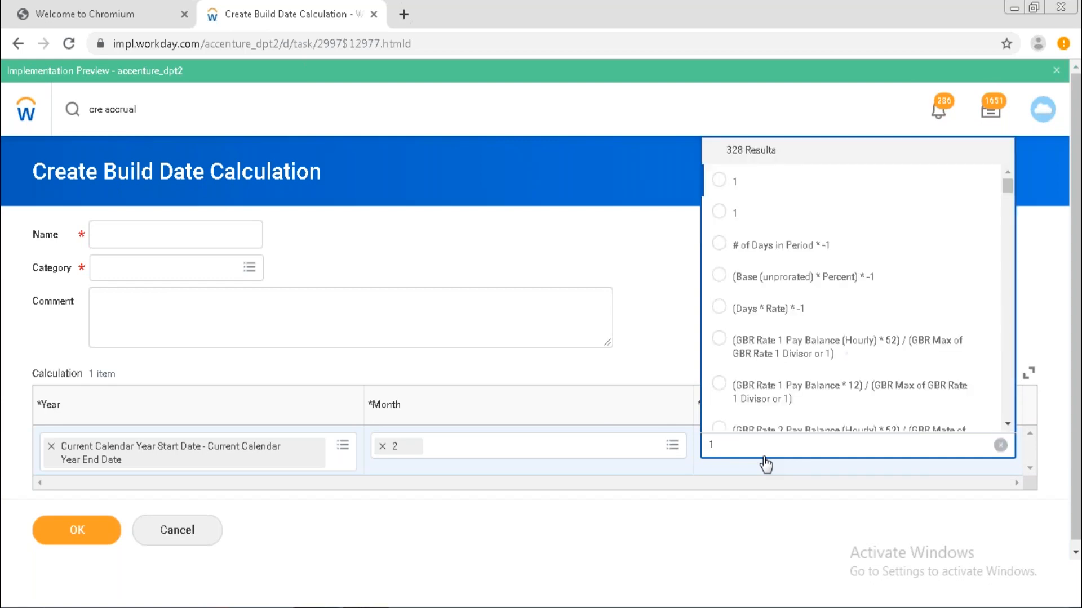
{"action": "left_click", "coordinate": [719, 181]}
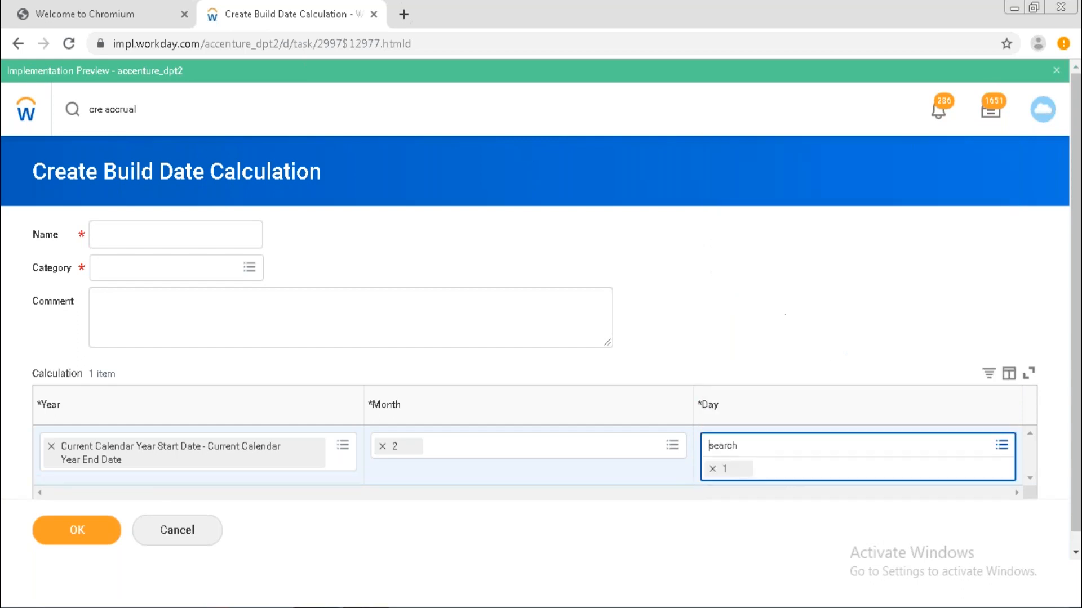
Name the calculation 'Build date Test', give it category Absence, and save it.
{"action": "left_click", "coordinate": [181, 244]}
{"action": "type", "text": "Build date "}
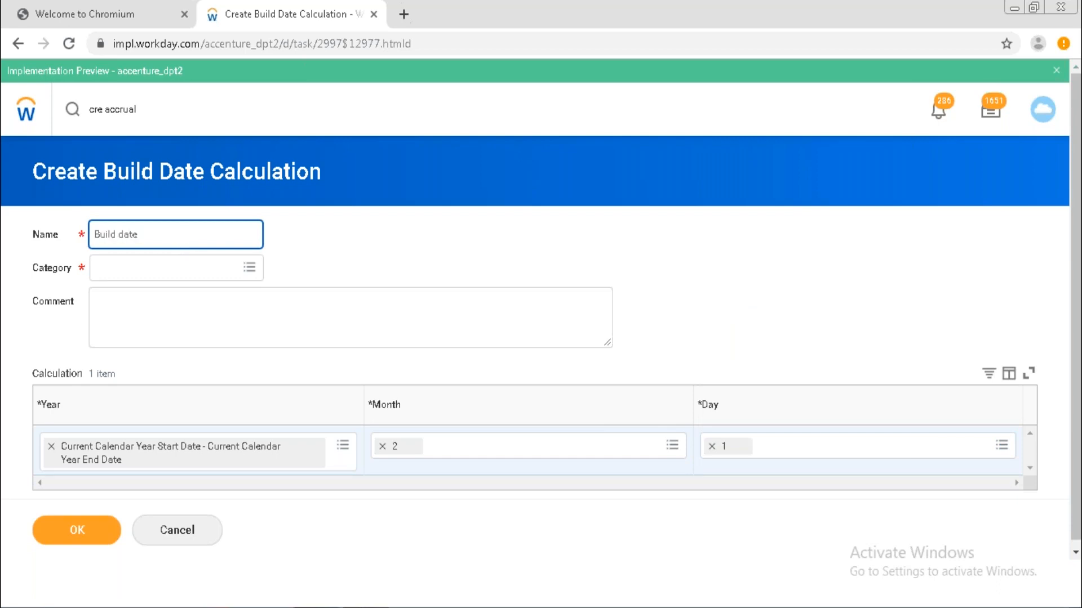
{"action": "type", "text": "Test"}
{"action": "left_click", "coordinate": [160, 268]}
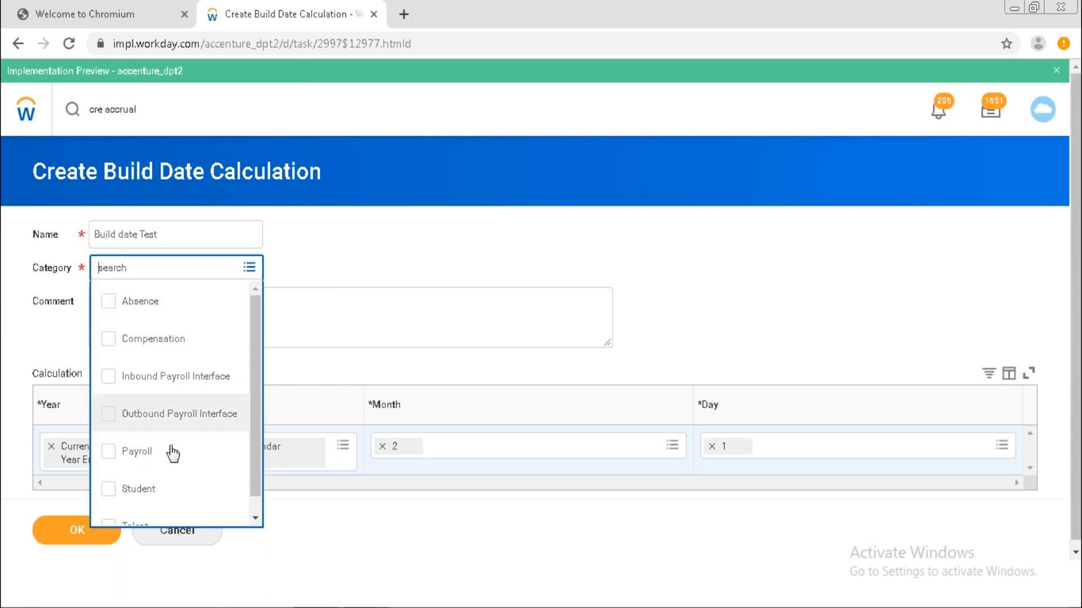
{"action": "left_click", "coordinate": [201, 310]}
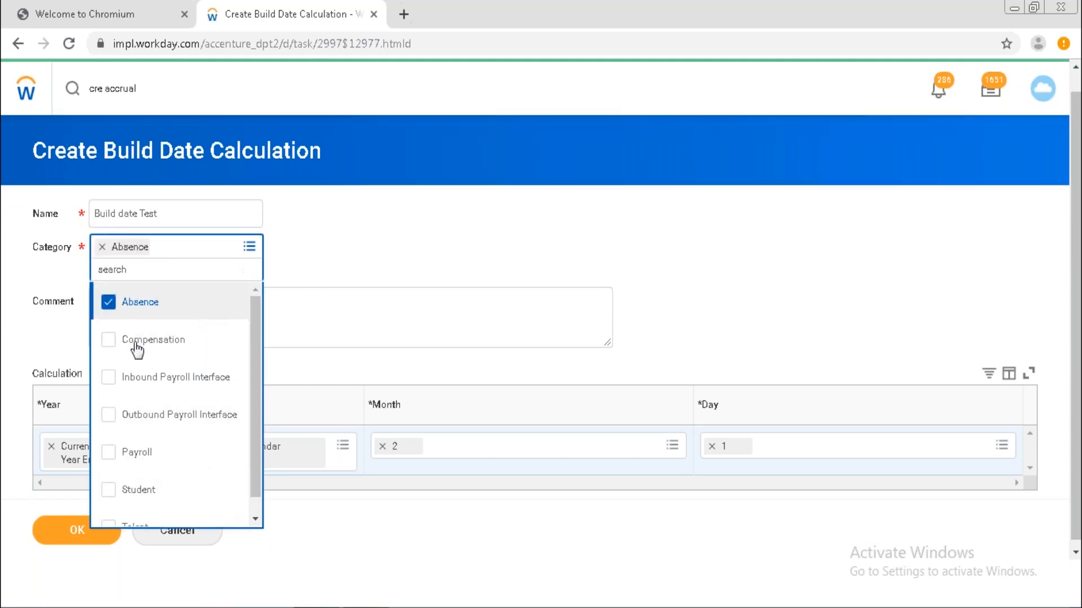
{"action": "left_click", "coordinate": [64, 533]}
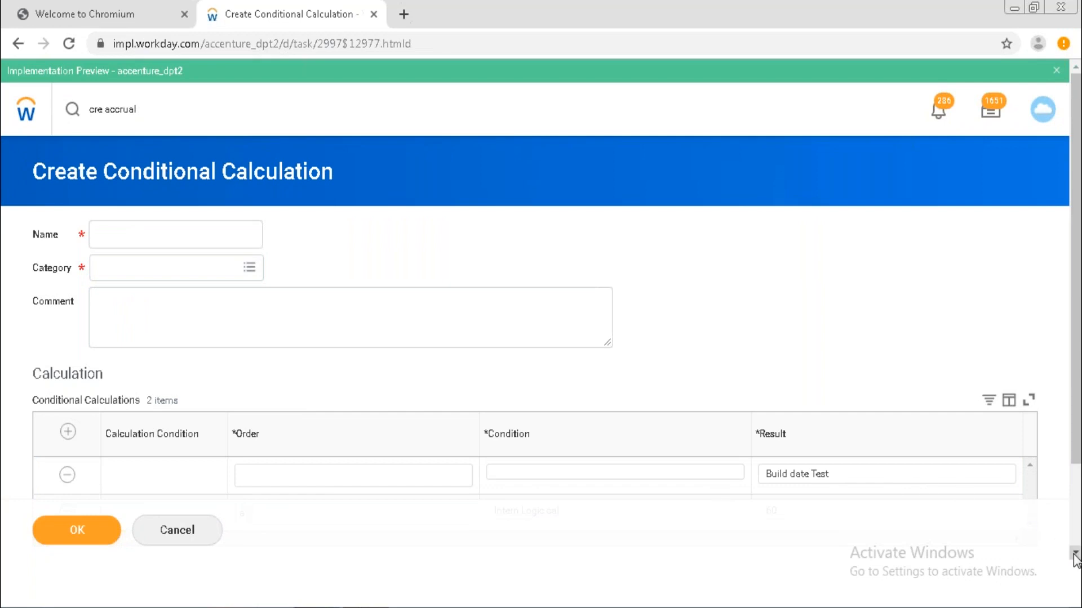
{"action": "scroll", "coordinate": [1075, 558], "scroll_direction": "down", "scroll_amount": 2}
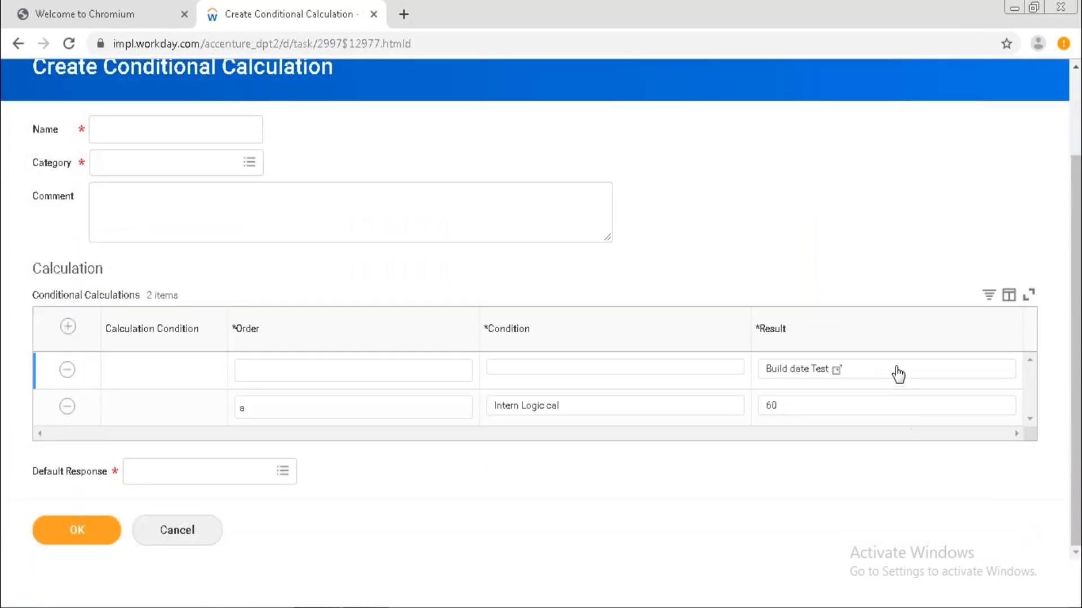
Try creating a Condition calculation, then cancel the compensation basis form that opened by mistake.
{"action": "left_click", "coordinate": [898, 373]}
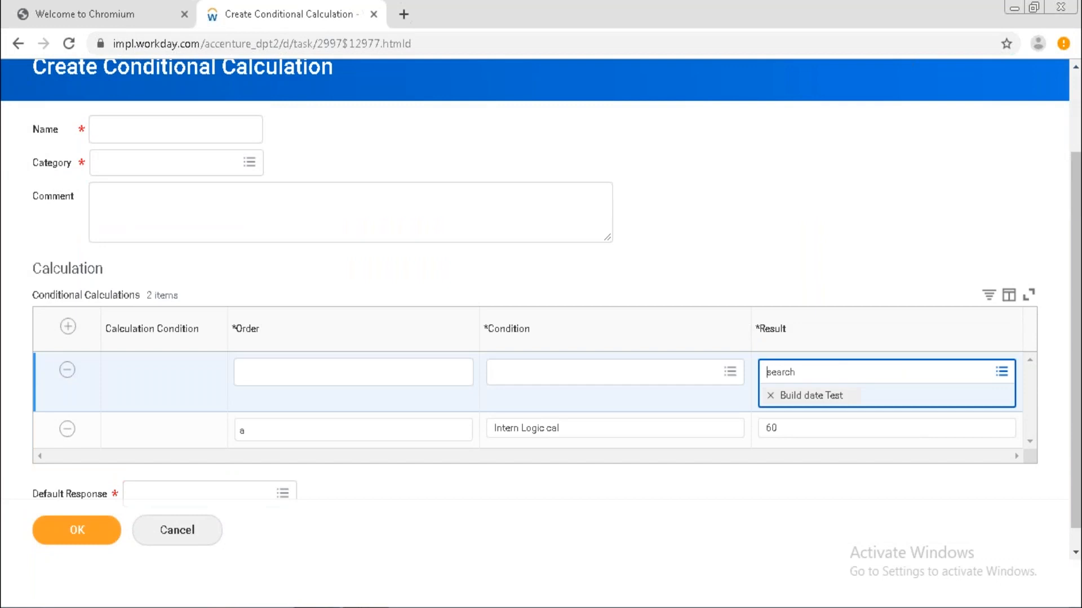
{"action": "left_click", "coordinate": [731, 372]}
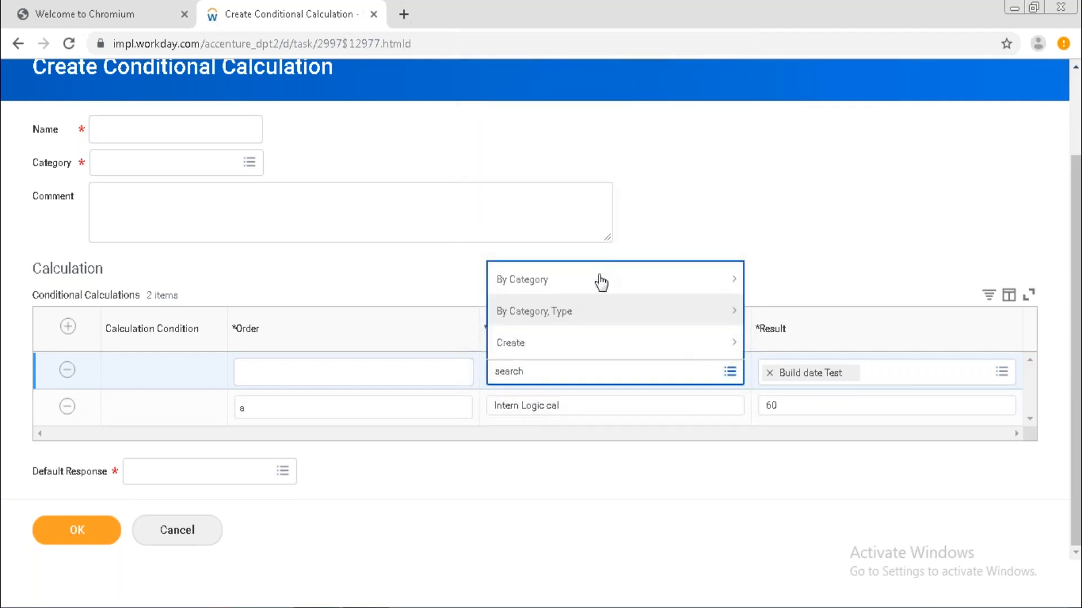
{"action": "left_click", "coordinate": [543, 349]}
{"action": "left_click", "coordinate": [544, 350]}
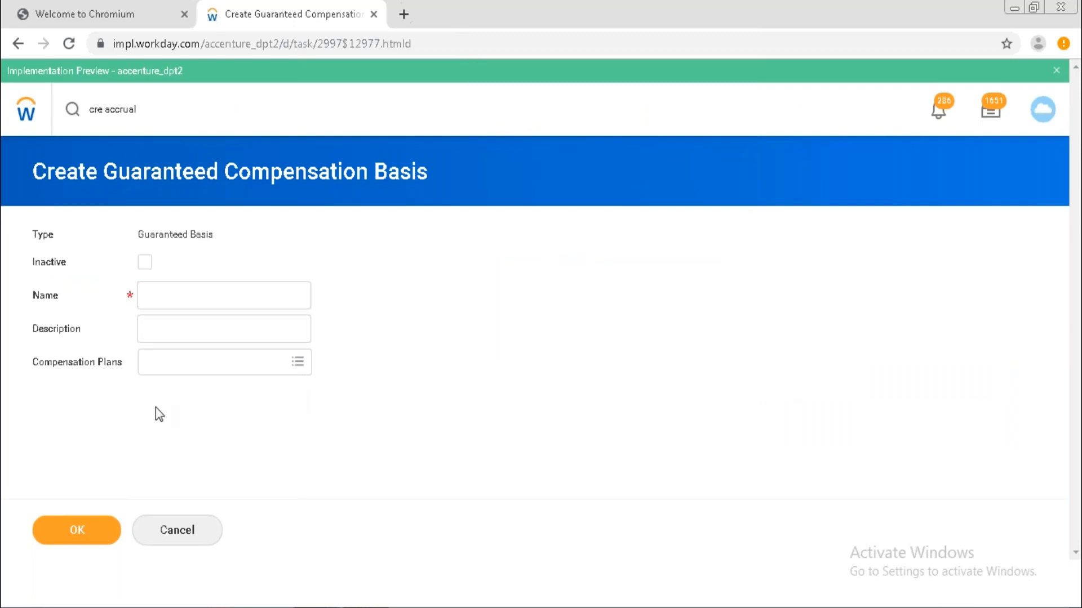
{"action": "left_click", "coordinate": [188, 538]}
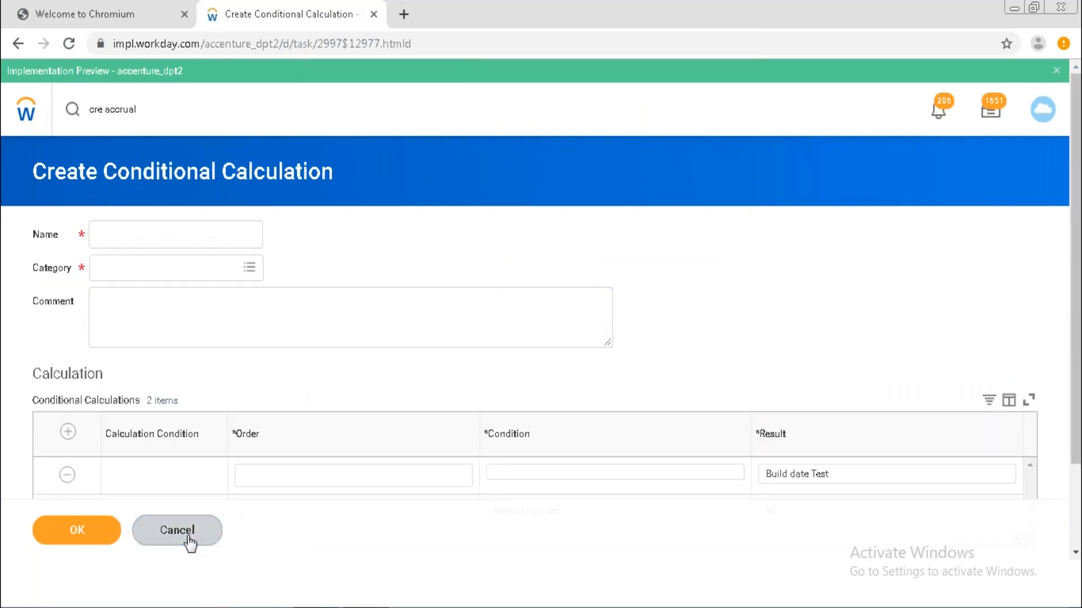
Reopen the first row's Condition prompt and scroll its Create calculation types.
{"action": "left_click", "coordinate": [564, 479]}
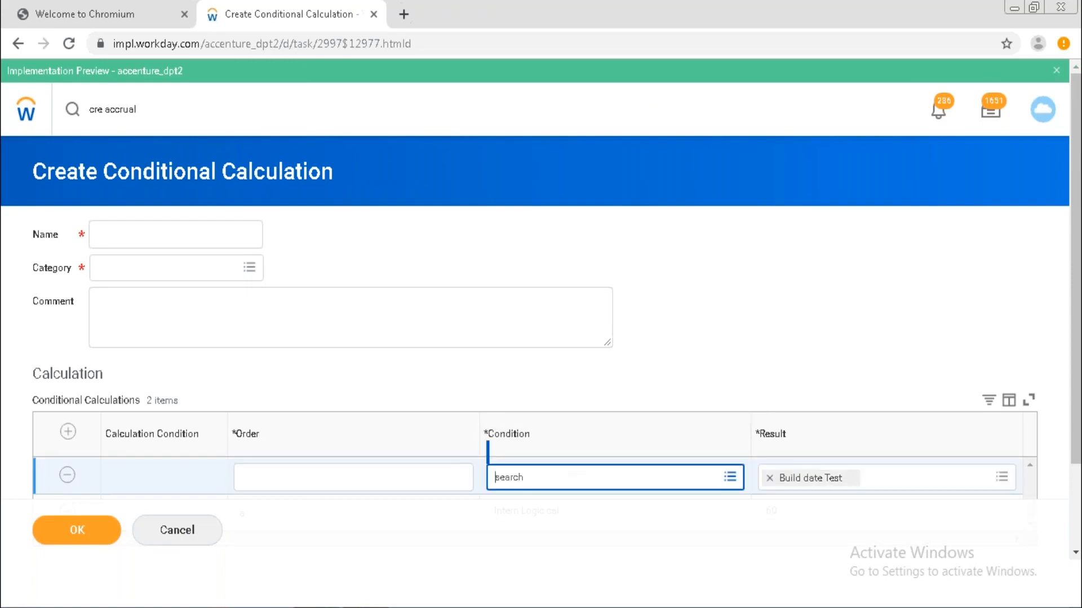
{"action": "left_click", "coordinate": [730, 479]}
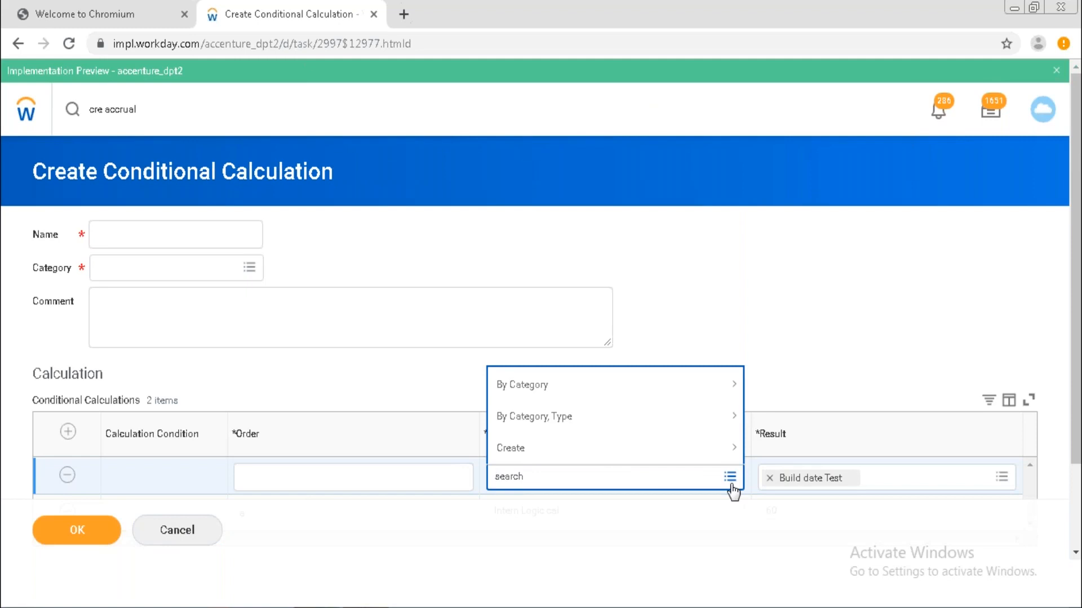
{"action": "left_click", "coordinate": [1073, 553]}
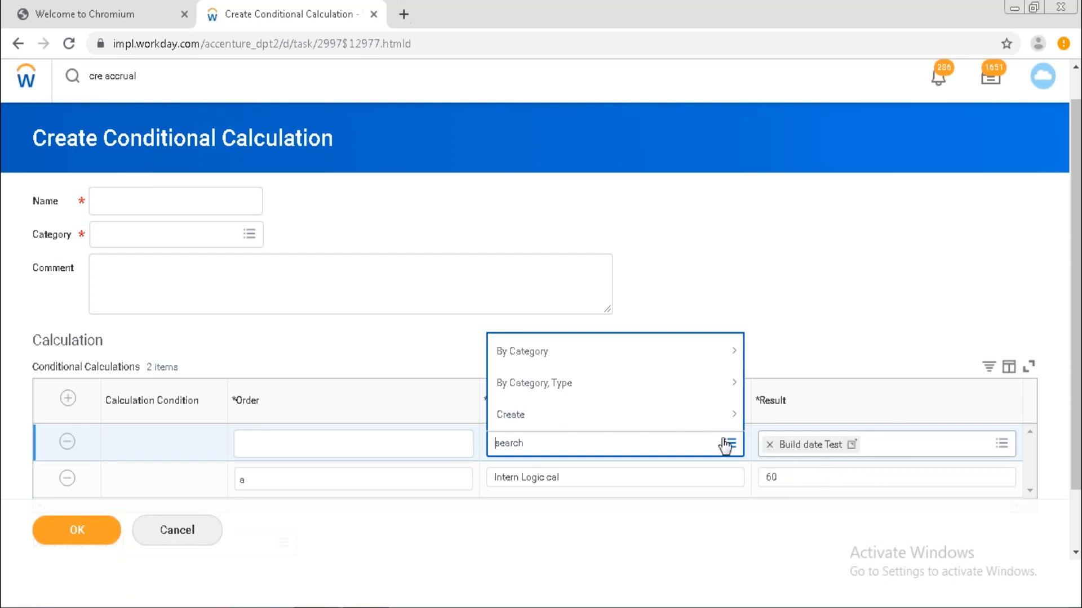
{"action": "left_click", "coordinate": [606, 430]}
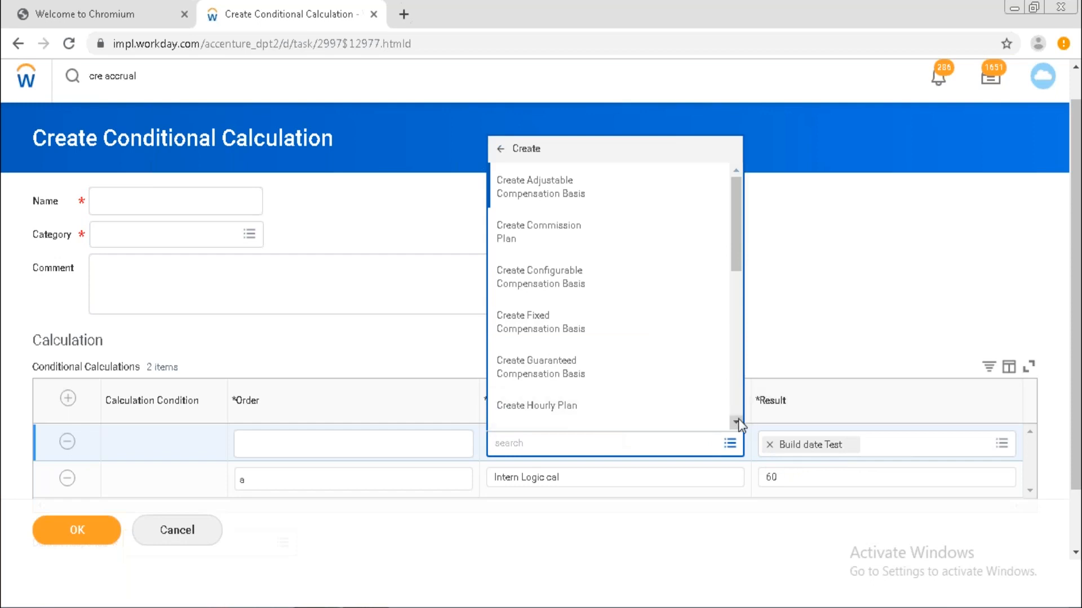
{"action": "scroll", "coordinate": [738, 411], "scroll_direction": "down", "scroll_amount": 5}
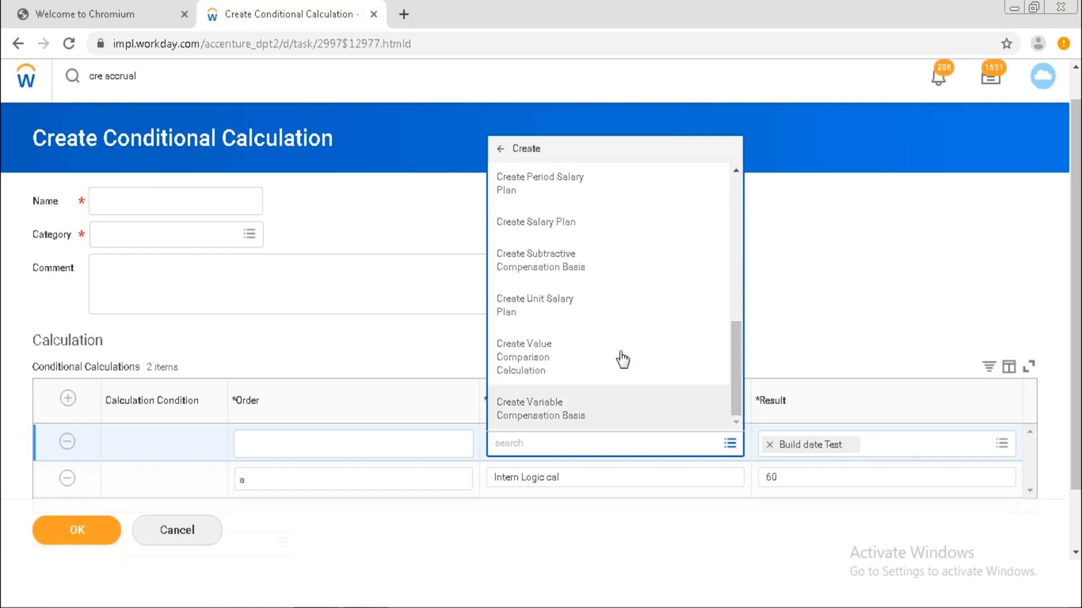
Create a value comparison with Build date Test as 1st Operand and operator 'greater than or equal to'.
{"action": "left_click", "coordinate": [649, 355]}
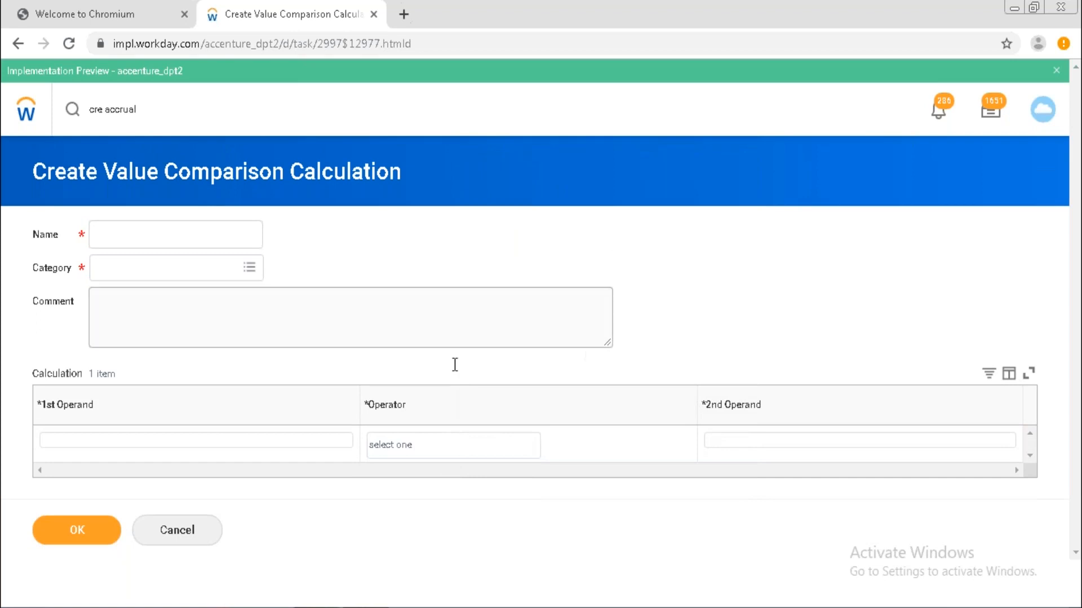
{"action": "left_click", "coordinate": [211, 445]}
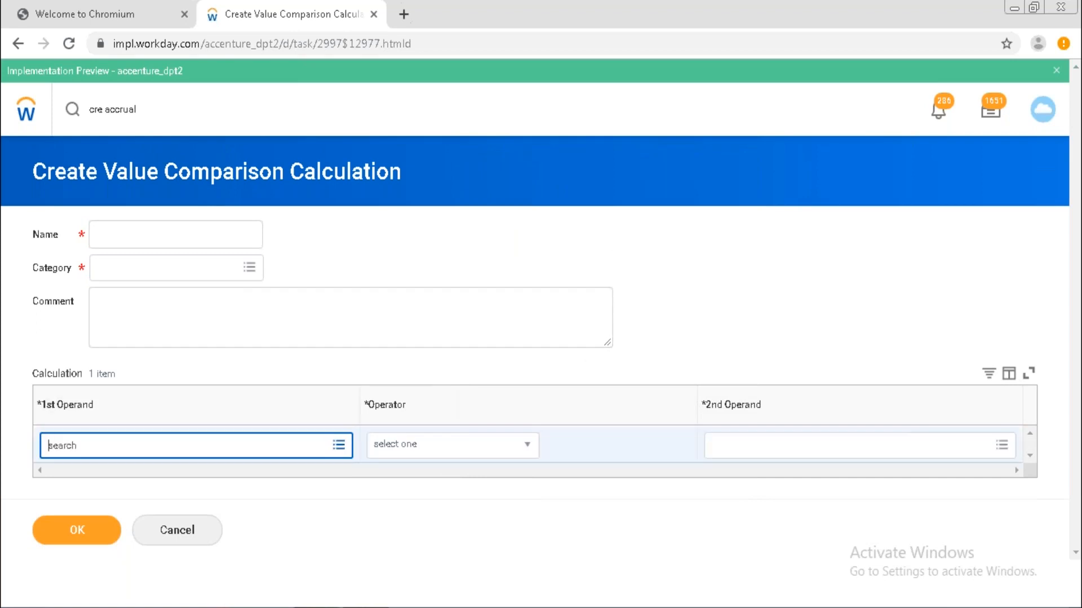
{"action": "type", "text": "build date"}
{"action": "key", "text": "Return"}
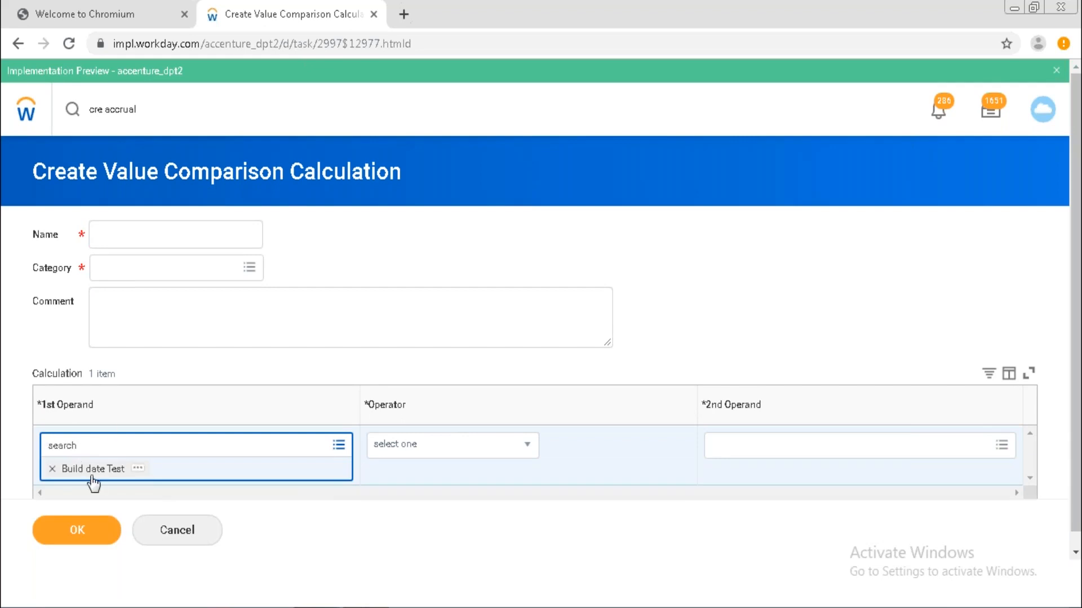
{"action": "left_click", "coordinate": [431, 533]}
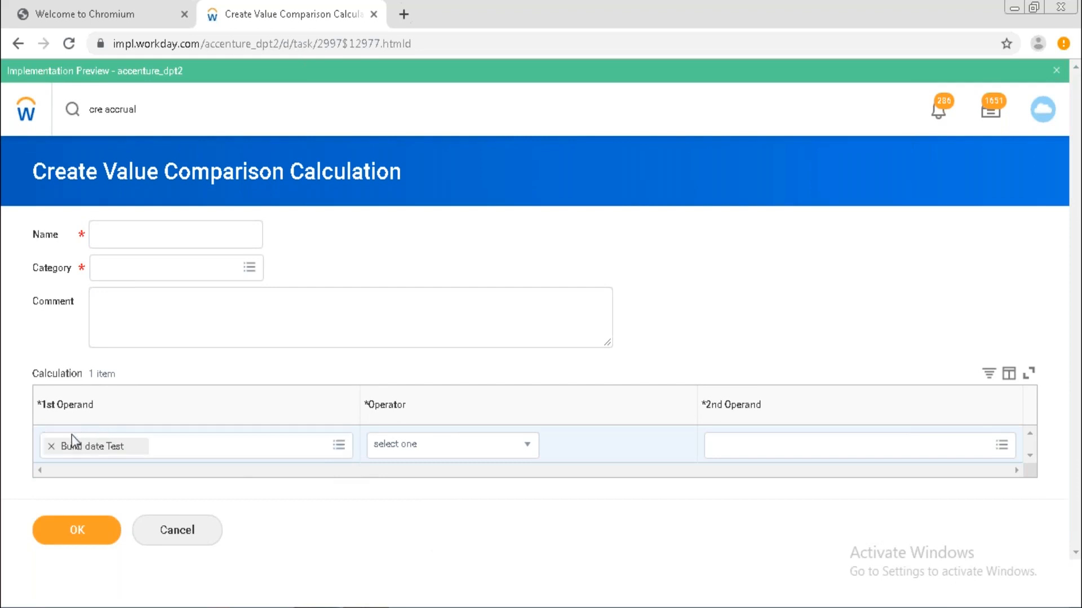
{"action": "left_click", "coordinate": [426, 449]}
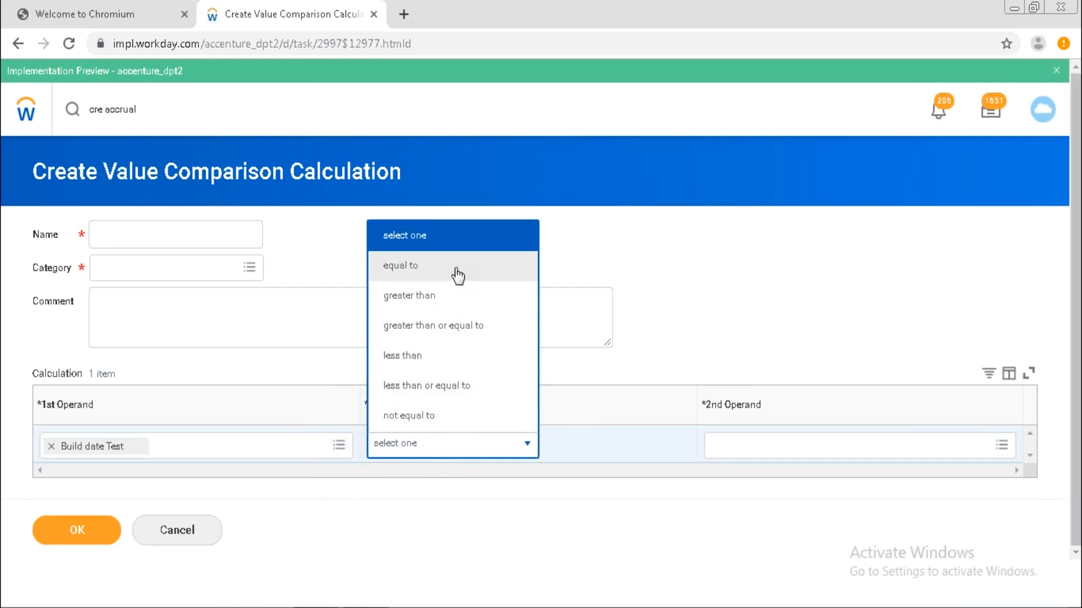
{"action": "left_click", "coordinate": [474, 328]}
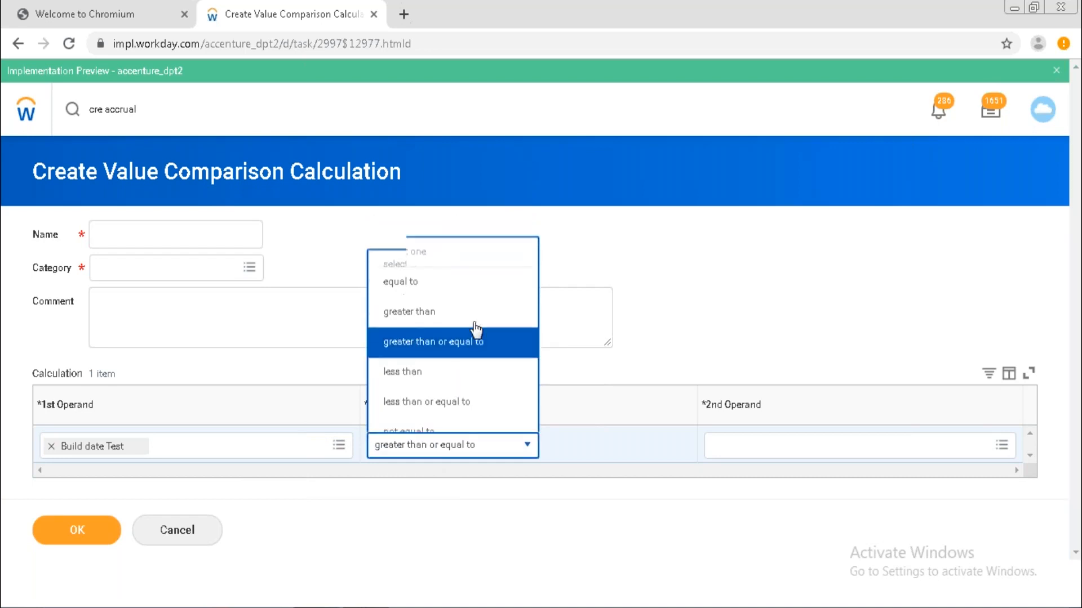
Browse the 2nd Operand choices via the Absence category and select 1 as its value.
{"action": "left_click", "coordinate": [744, 451]}
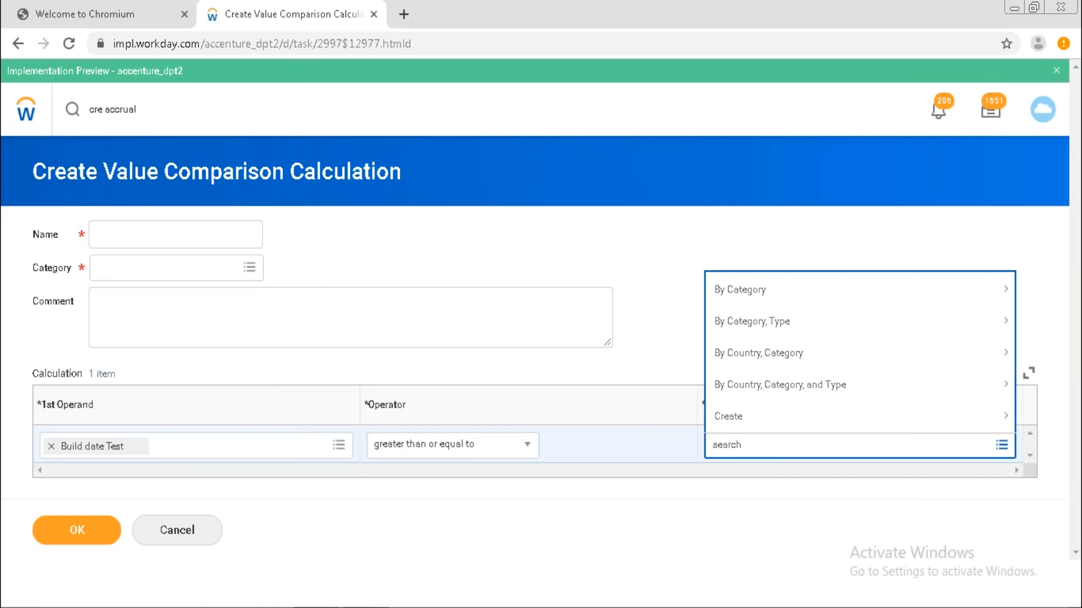
{"action": "left_click", "coordinate": [749, 427]}
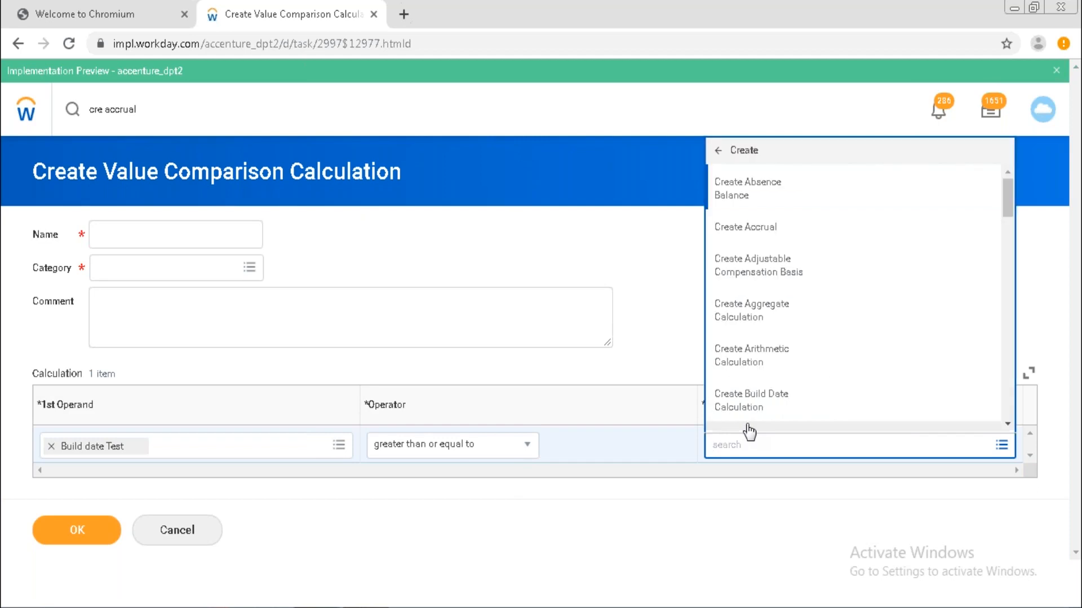
{"action": "left_click", "coordinate": [718, 152]}
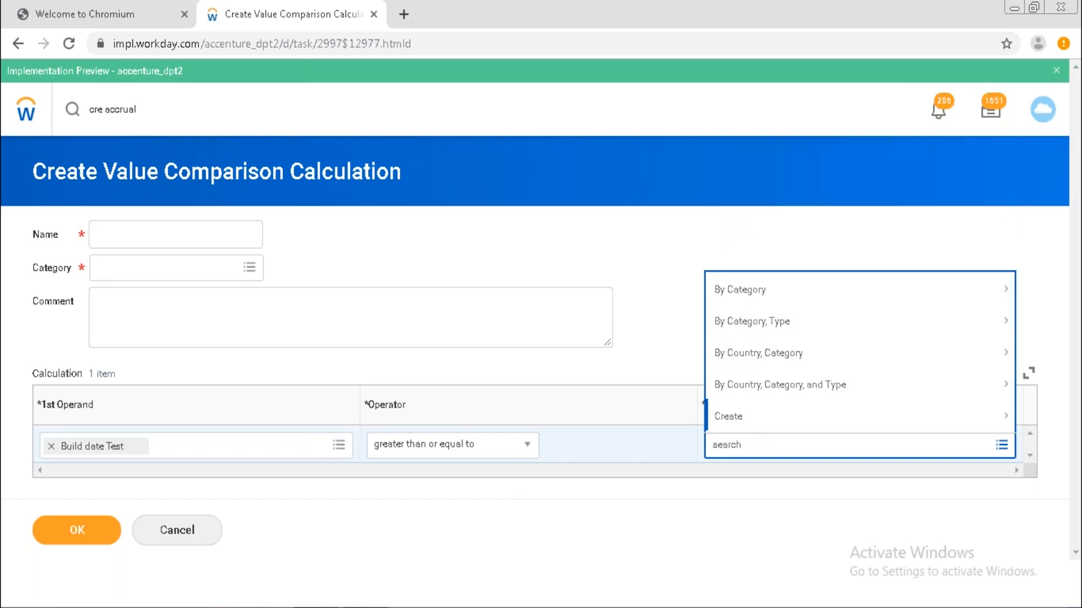
{"action": "left_click", "coordinate": [806, 302]}
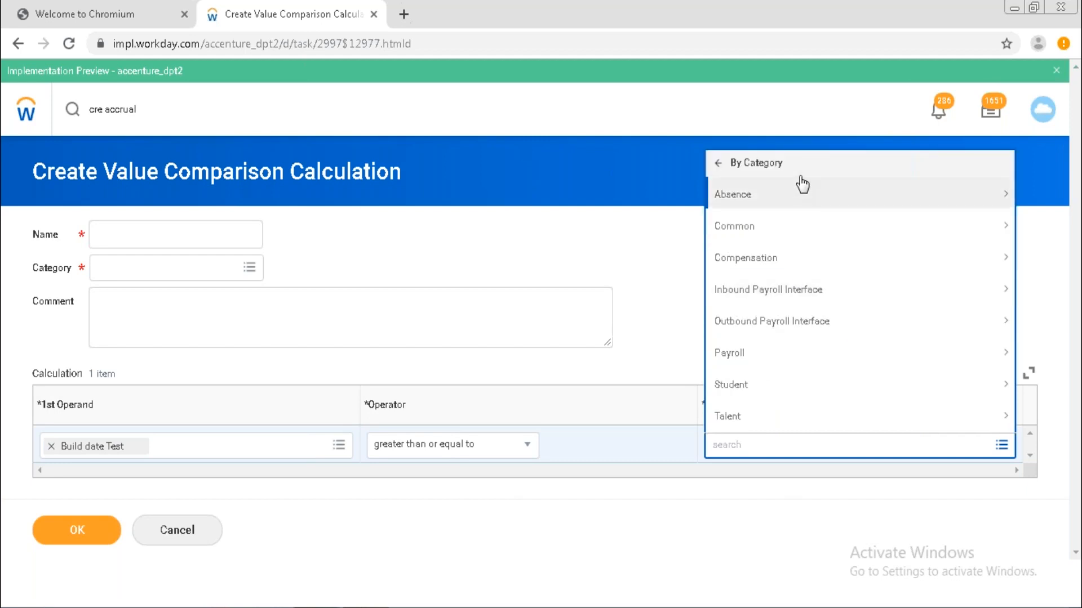
{"action": "left_click", "coordinate": [803, 198]}
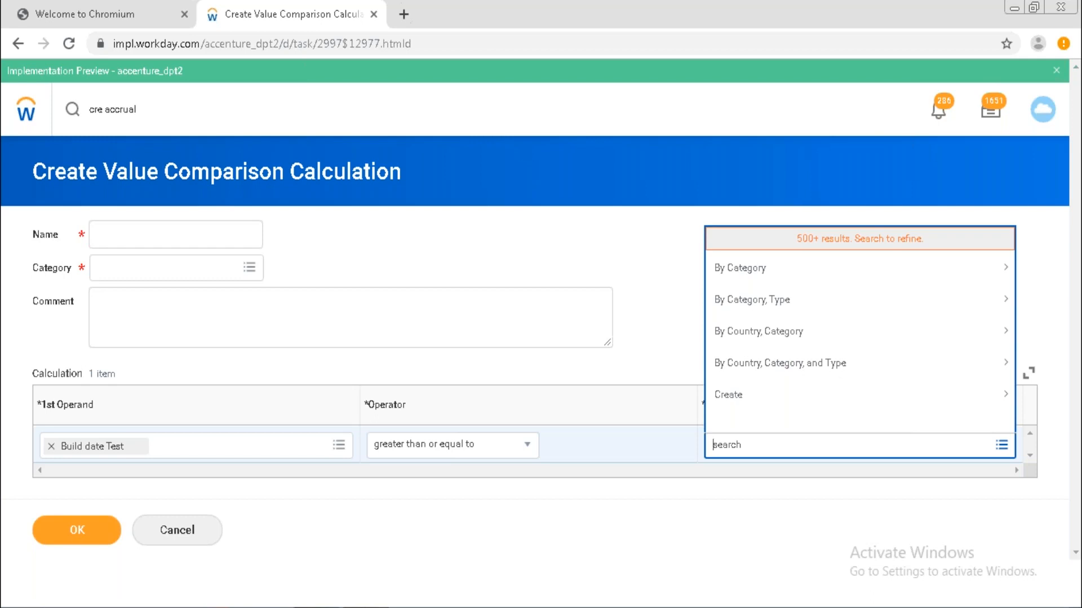
{"action": "type", "text": "1"}
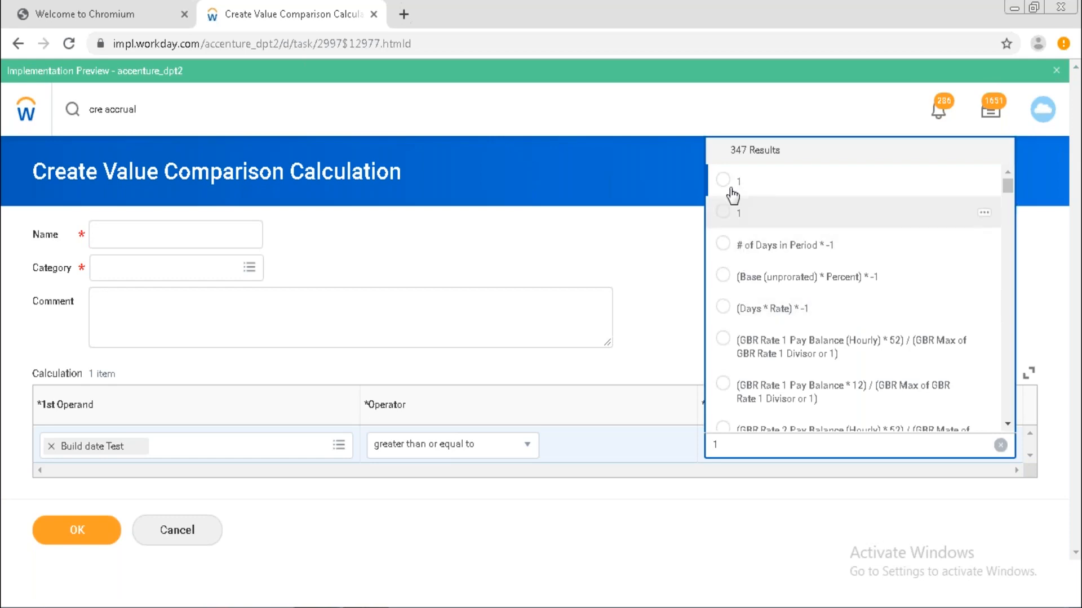
{"action": "left_click", "coordinate": [724, 182]}
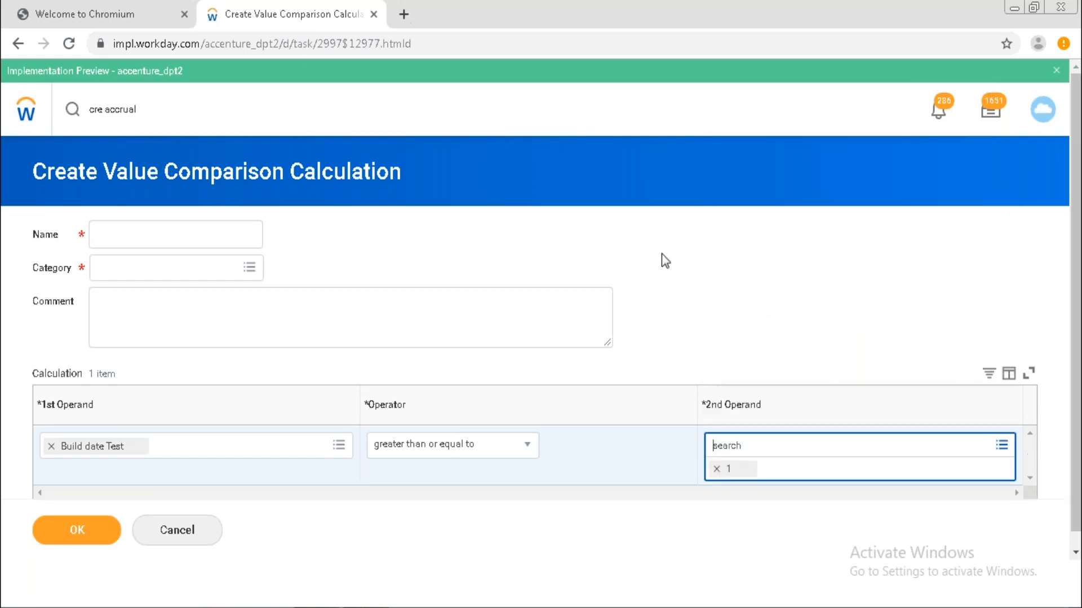
{"action": "left_click", "coordinate": [688, 344]}
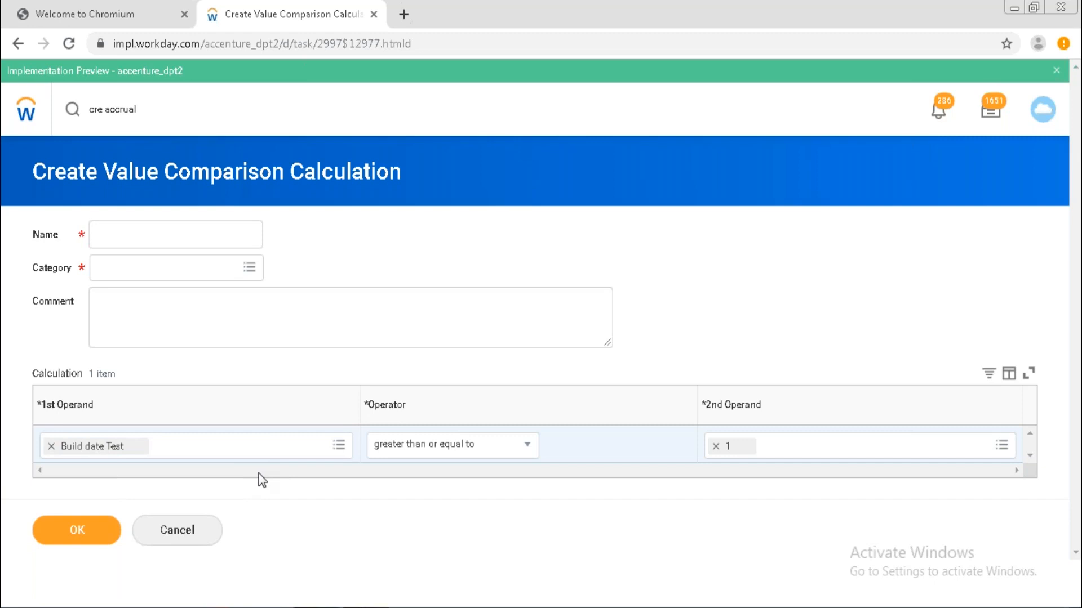
{"action": "left_click", "coordinate": [174, 235]}
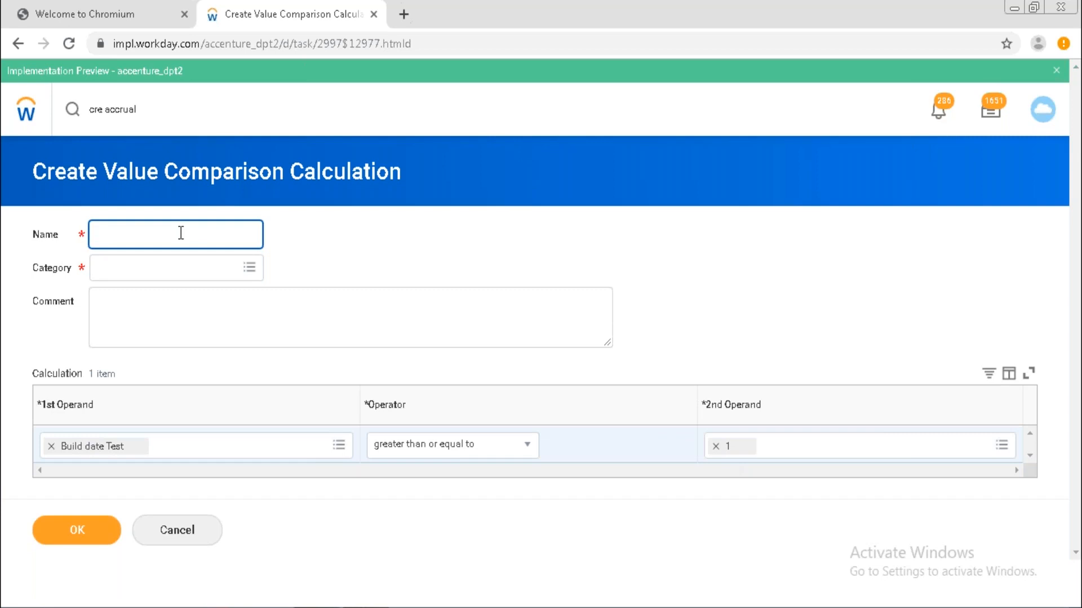
Name the comparison 'Value compa test', set category Absence, and submit, getting 1 error.
{"action": "type", "text": "lue compa"}
{"action": "left_click", "coordinate": [221, 268]}
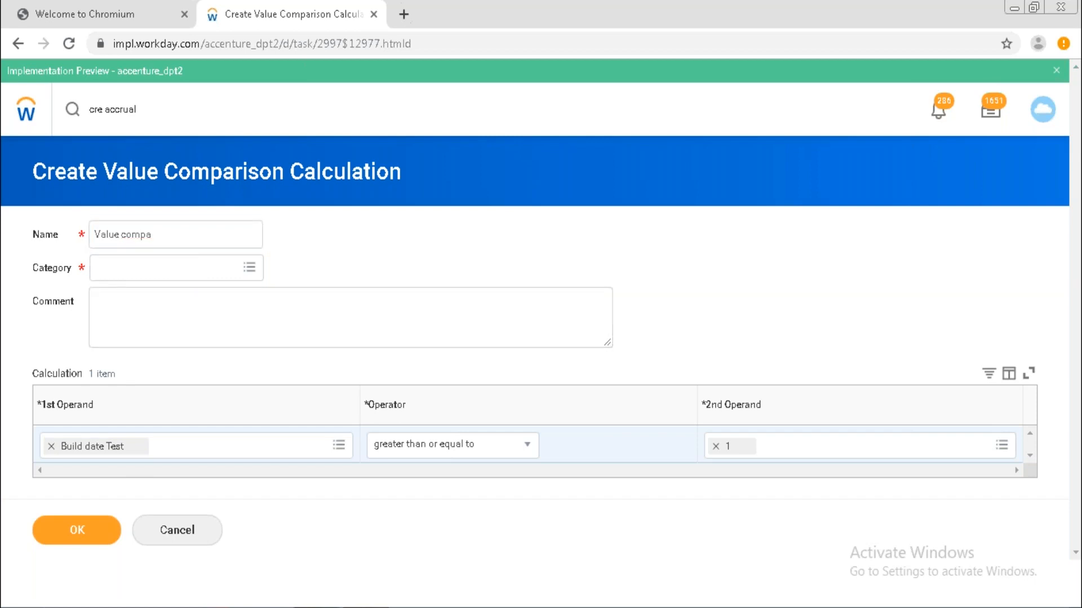
{"action": "left_click", "coordinate": [194, 225]}
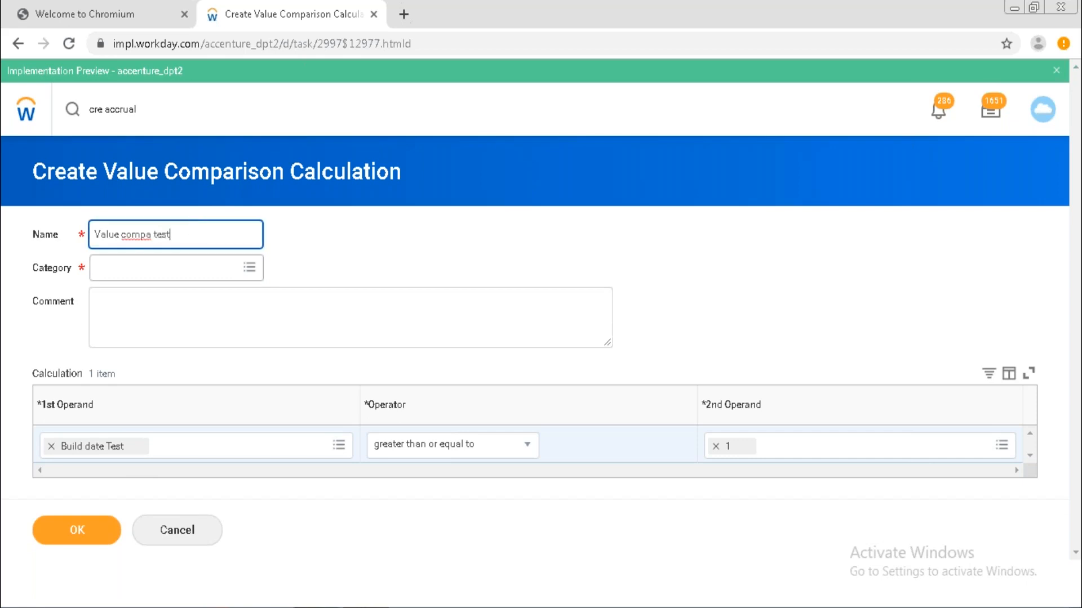
{"action": "type", "text": "test"}
{"action": "left_click", "coordinate": [169, 268]}
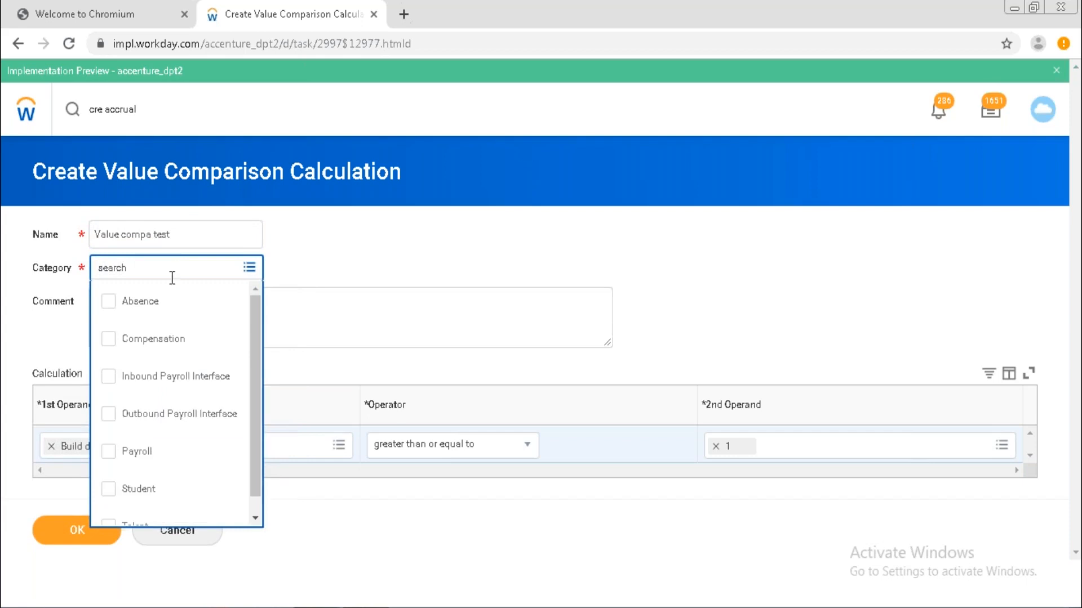
{"action": "left_click", "coordinate": [164, 320]}
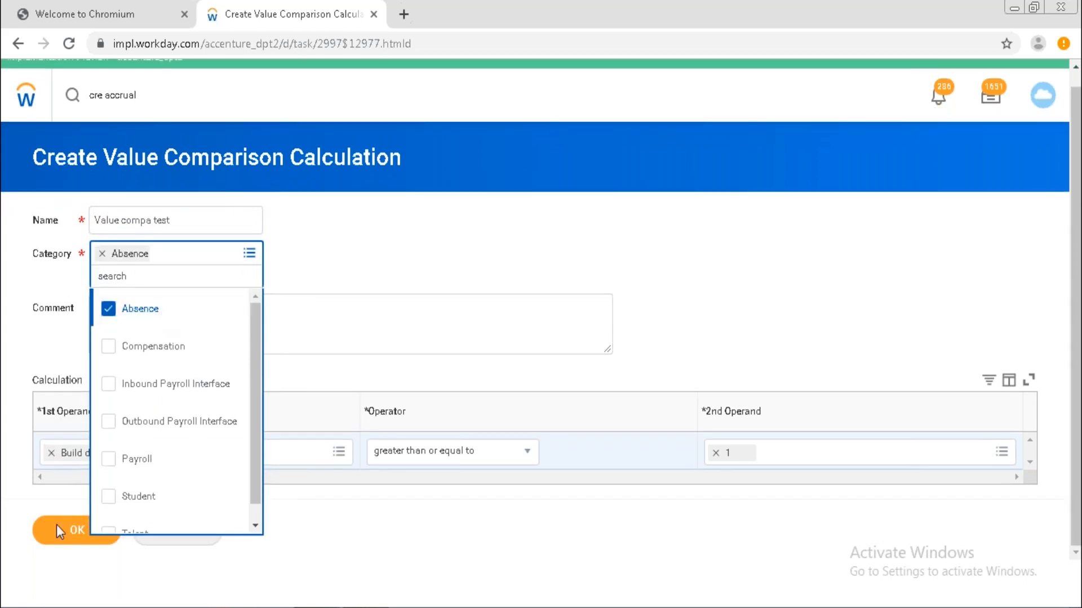
{"action": "left_click", "coordinate": [67, 536]}
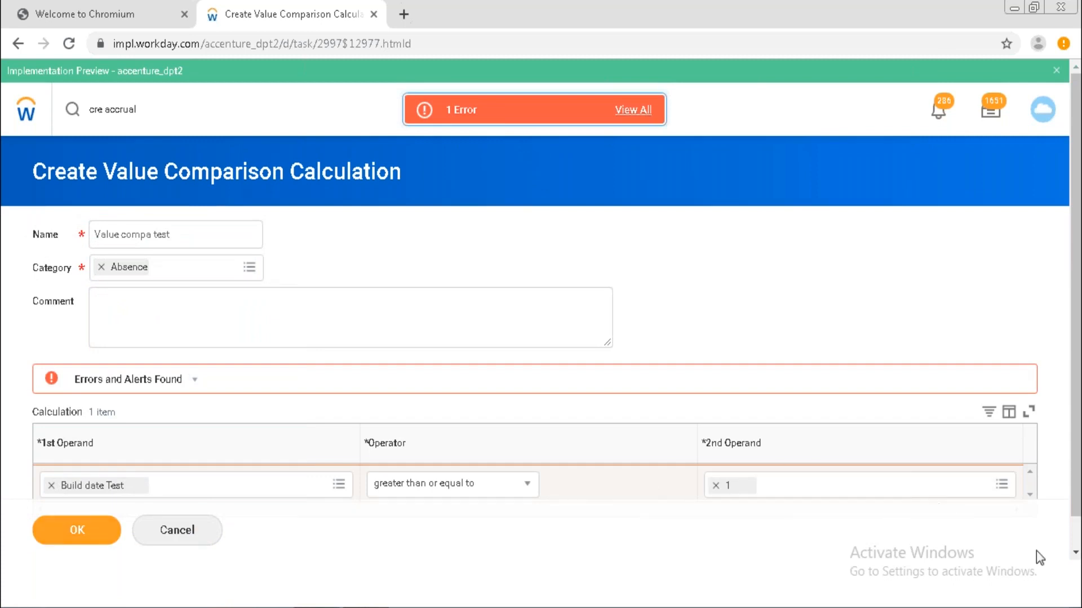
Review the save error saying both operands must return the same data type, then dismiss it.
{"action": "left_click", "coordinate": [1075, 555]}
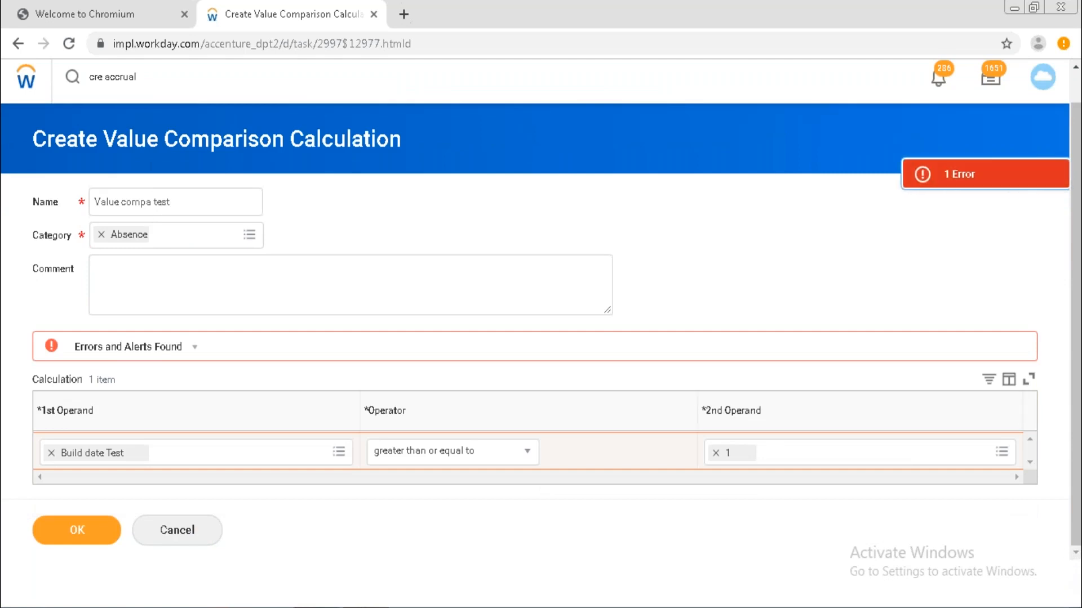
{"action": "left_click", "coordinate": [976, 175]}
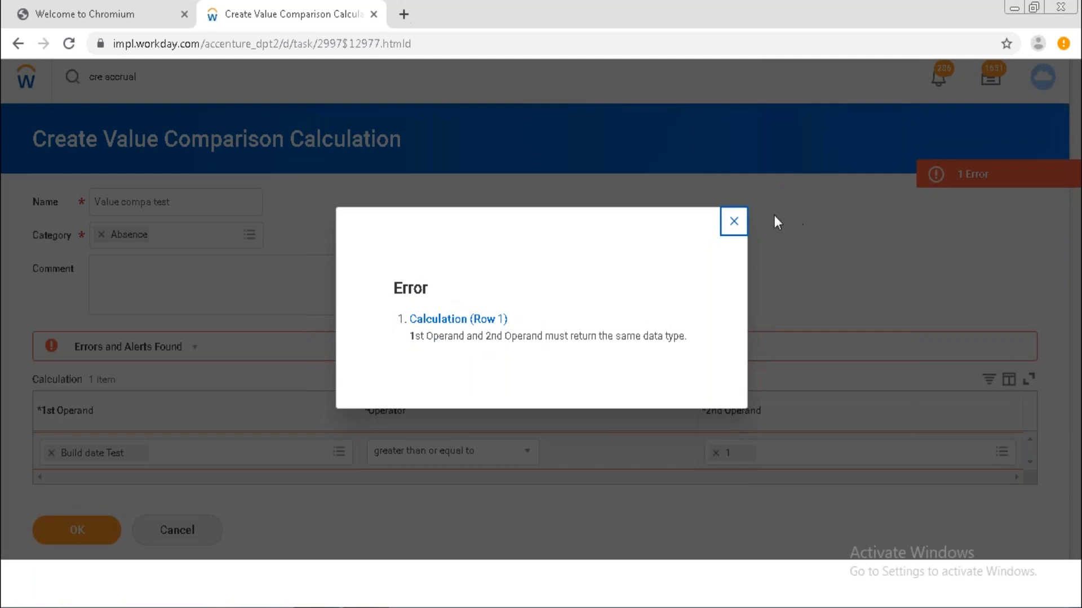
{"action": "left_click", "coordinate": [736, 225]}
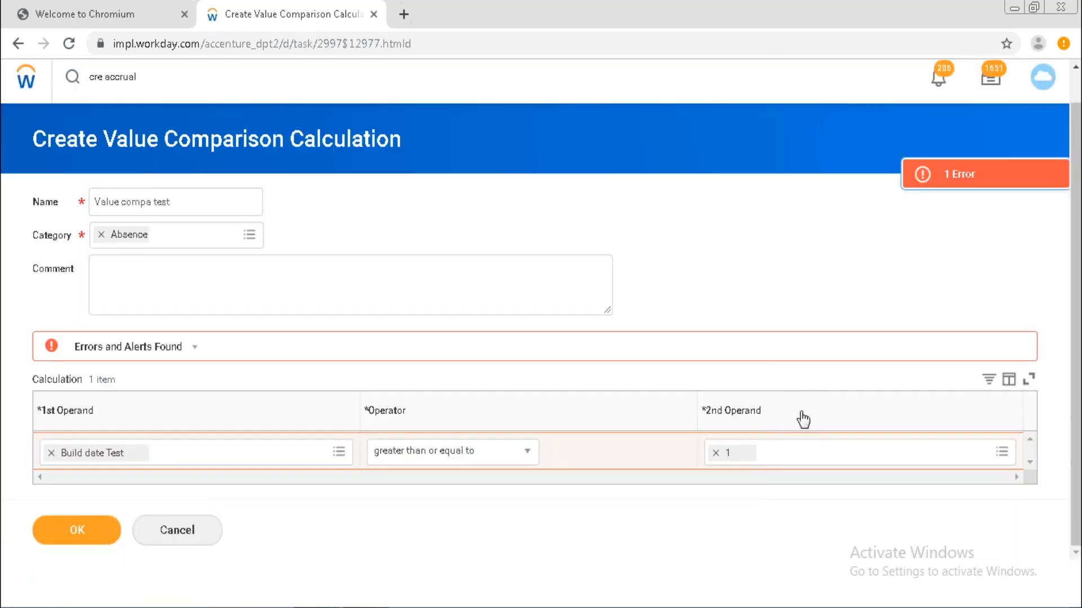
Start creating a new Build Date Calculation as the 2nd Operand.
{"action": "left_click", "coordinate": [1003, 455]}
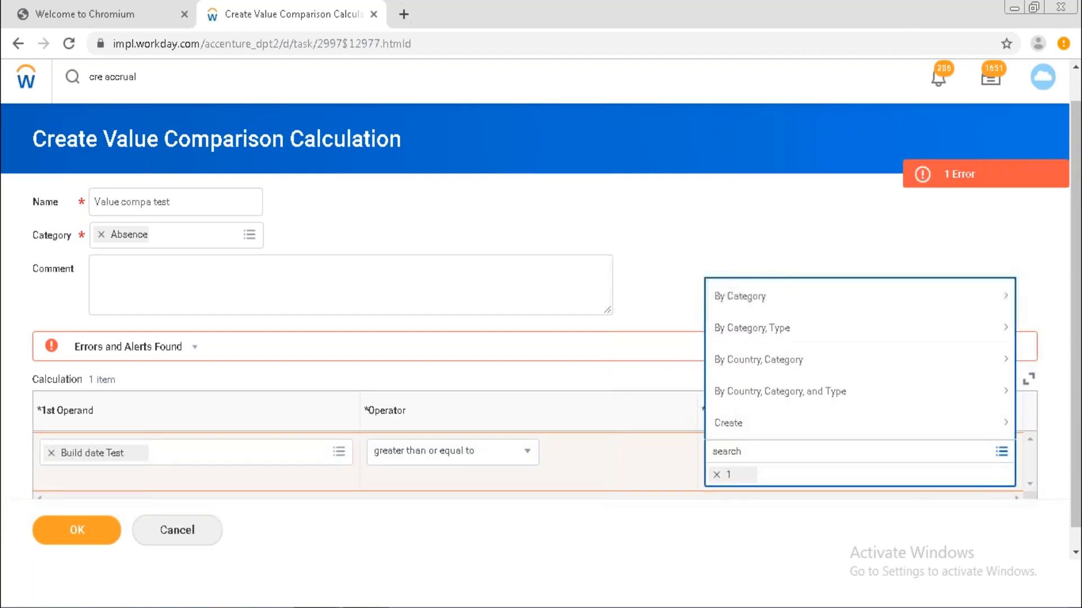
{"action": "left_click", "coordinate": [768, 424]}
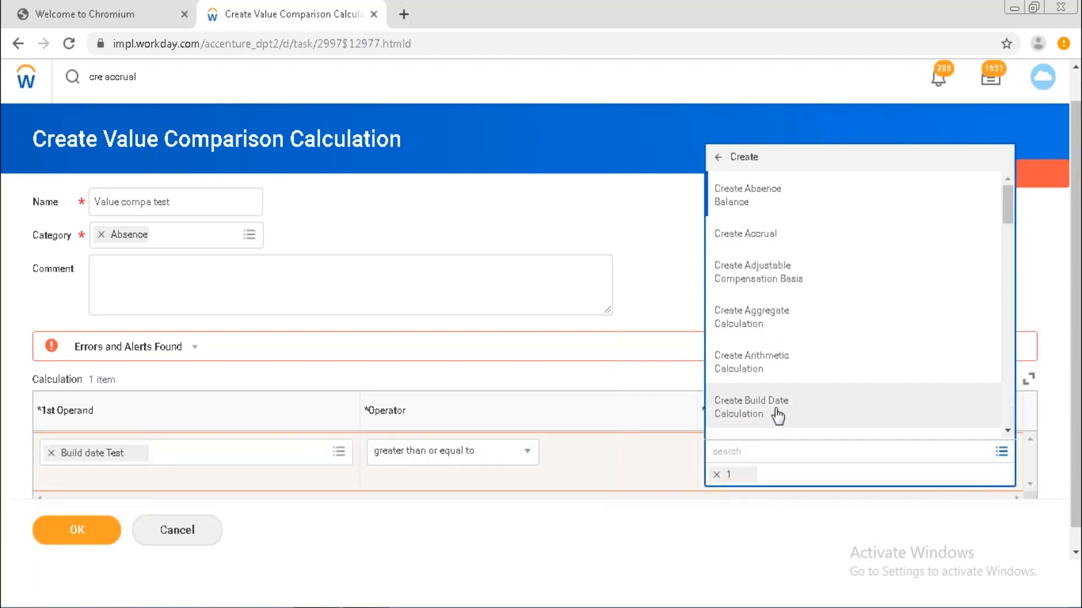
{"action": "left_click", "coordinate": [778, 417]}
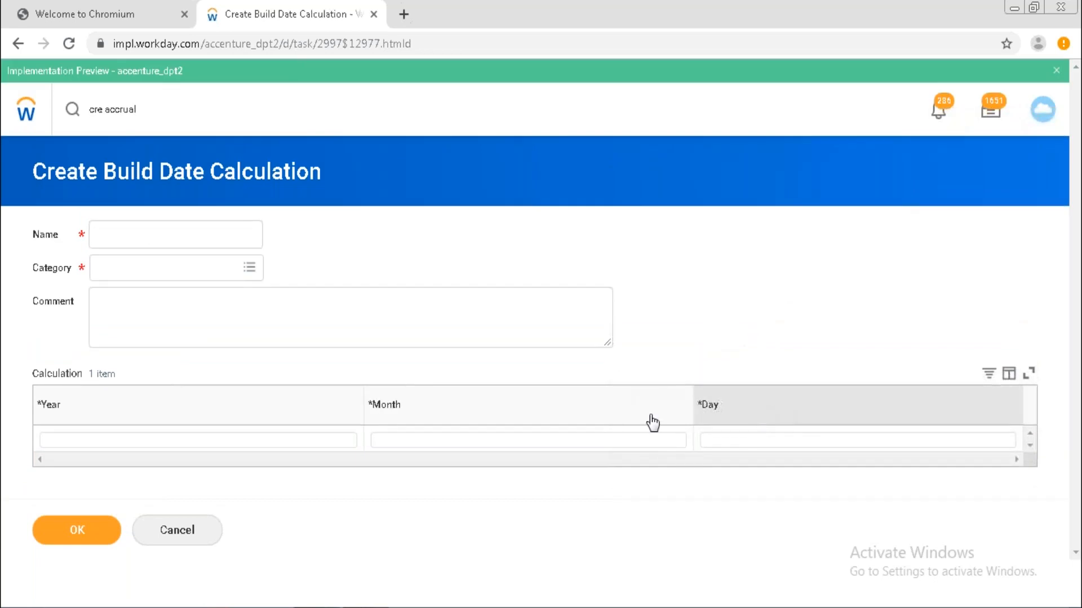
Build the date from the current calendar year, month 1 and day 31.
{"action": "left_click", "coordinate": [300, 447]}
{"action": "type", "text": "cu"}
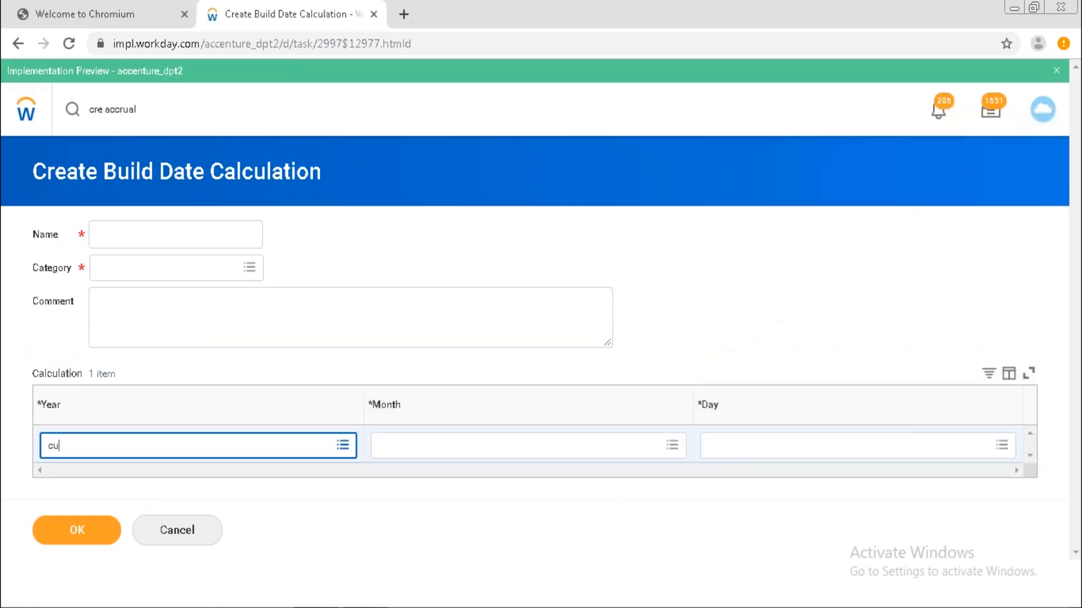
{"action": "type", "text": "rrent calen"}
{"action": "key", "text": "Return"}
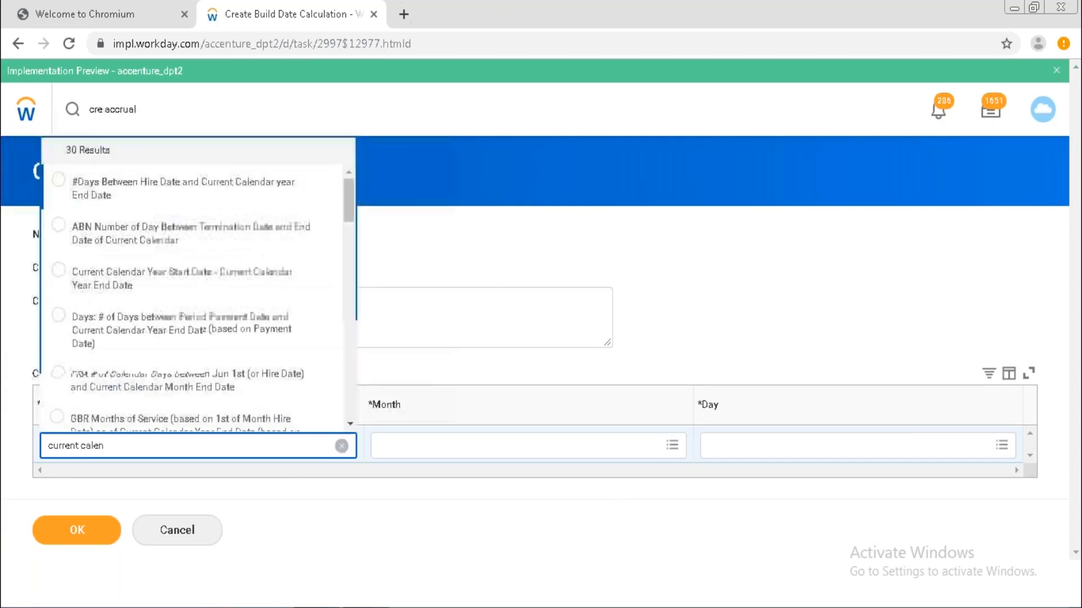
{"action": "left_click", "coordinate": [280, 273]}
{"action": "left_click", "coordinate": [429, 445]}
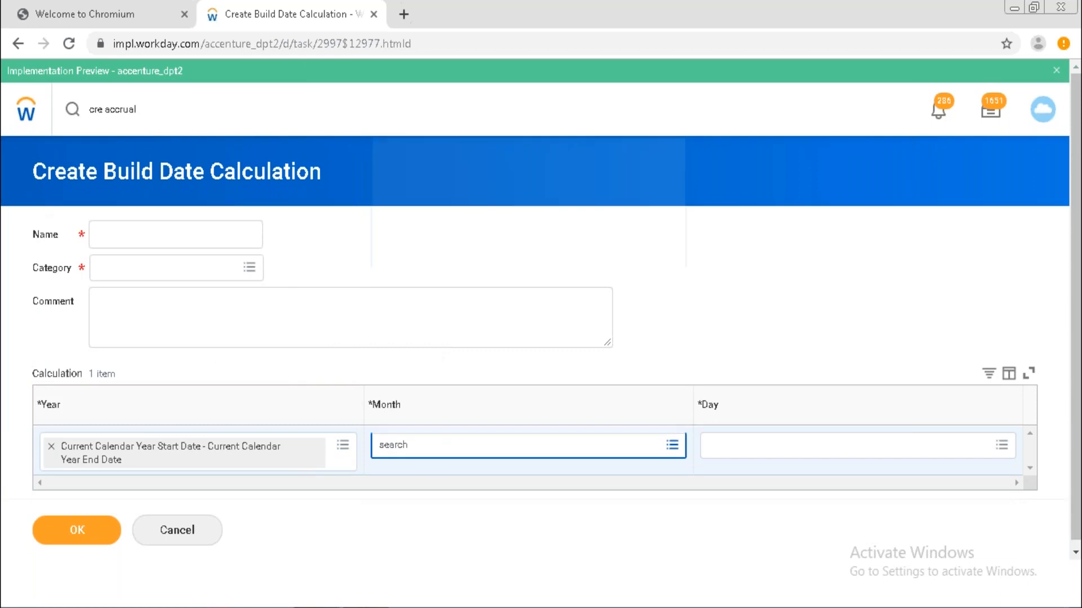
{"action": "type", "text": "1"}
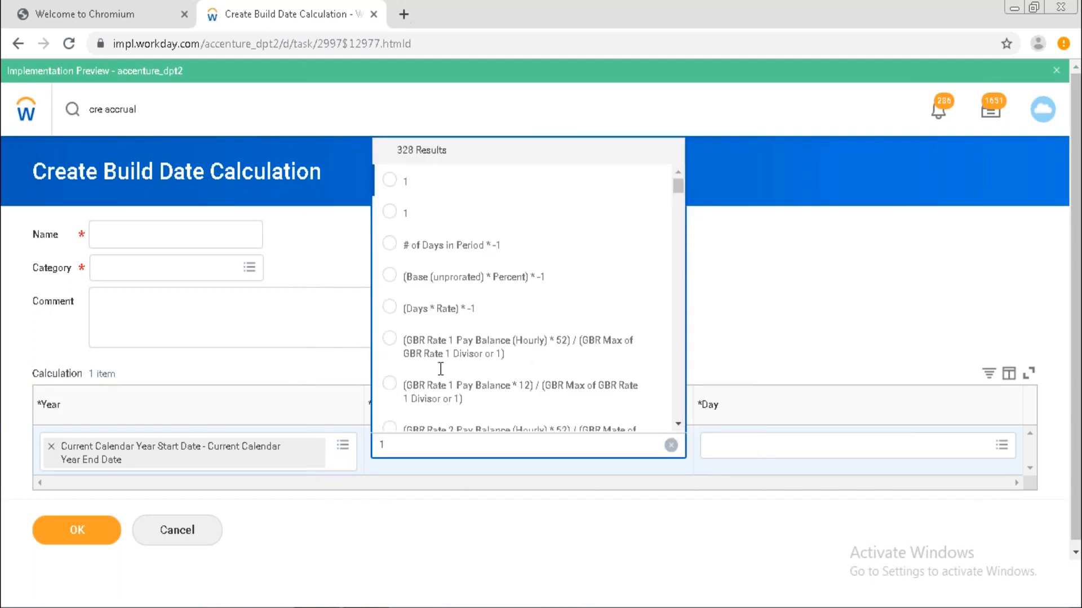
{"action": "left_click", "coordinate": [456, 193]}
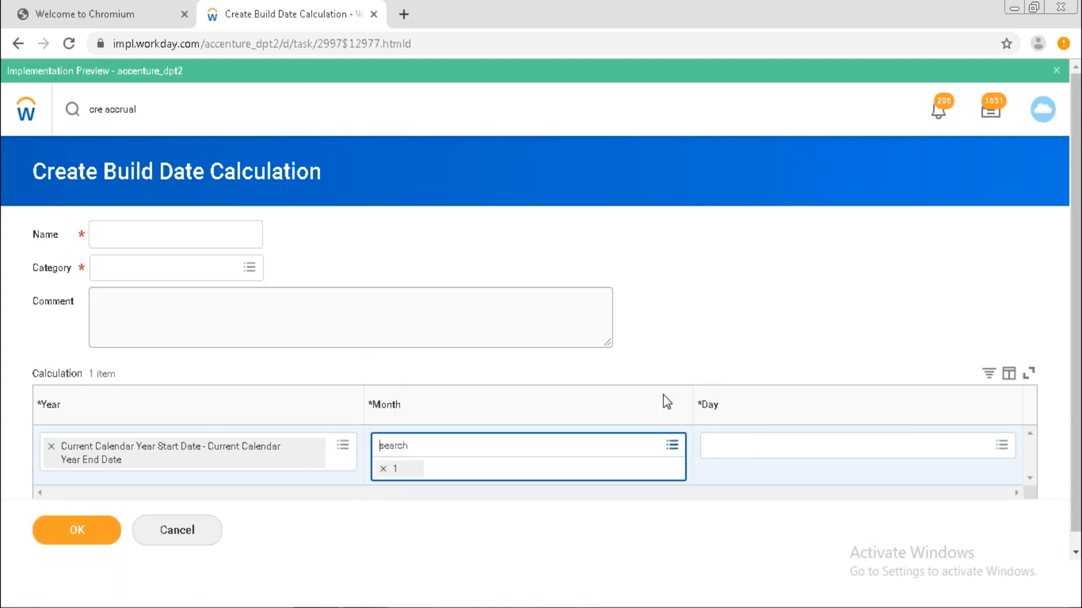
{"action": "left_click", "coordinate": [721, 445]}
{"action": "type", "text": "31"}
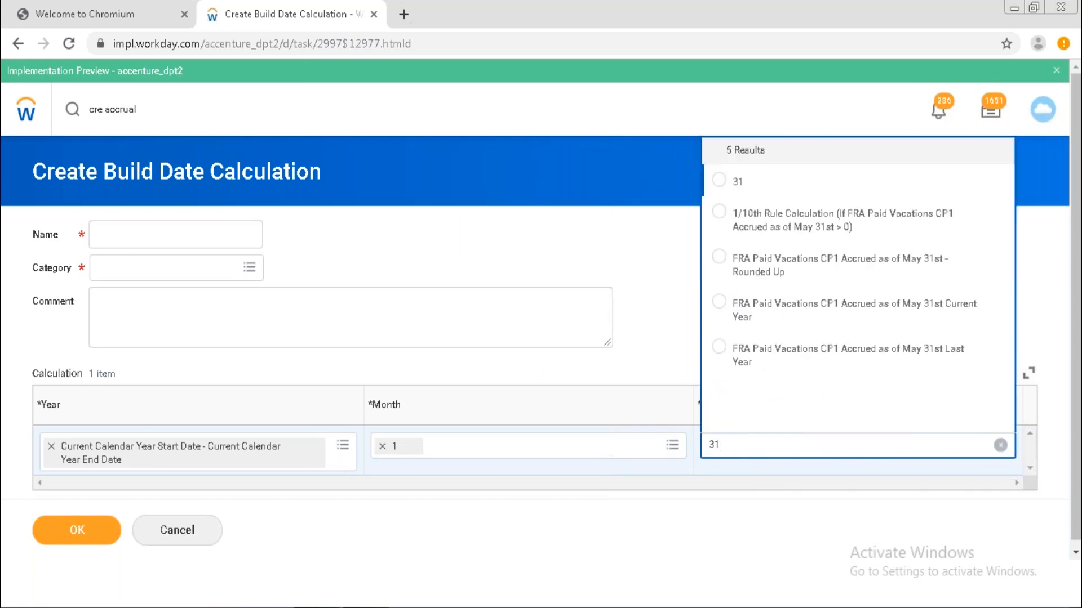
{"action": "left_click", "coordinate": [726, 185]}
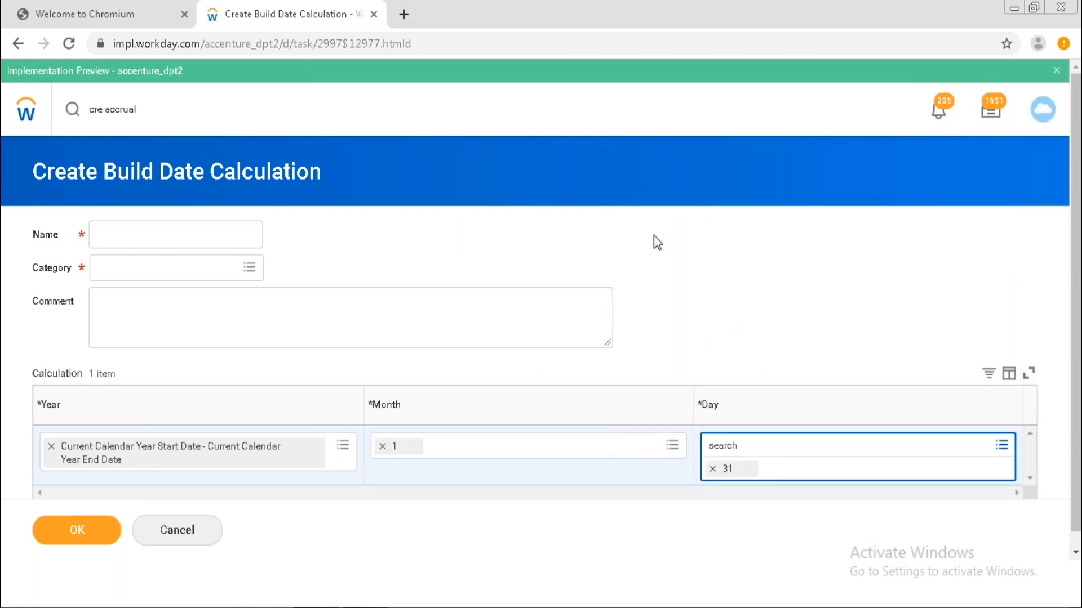
Name the date calculation '01/01/31', file it under Absence, and save it.
{"action": "left_click", "coordinate": [205, 239]}
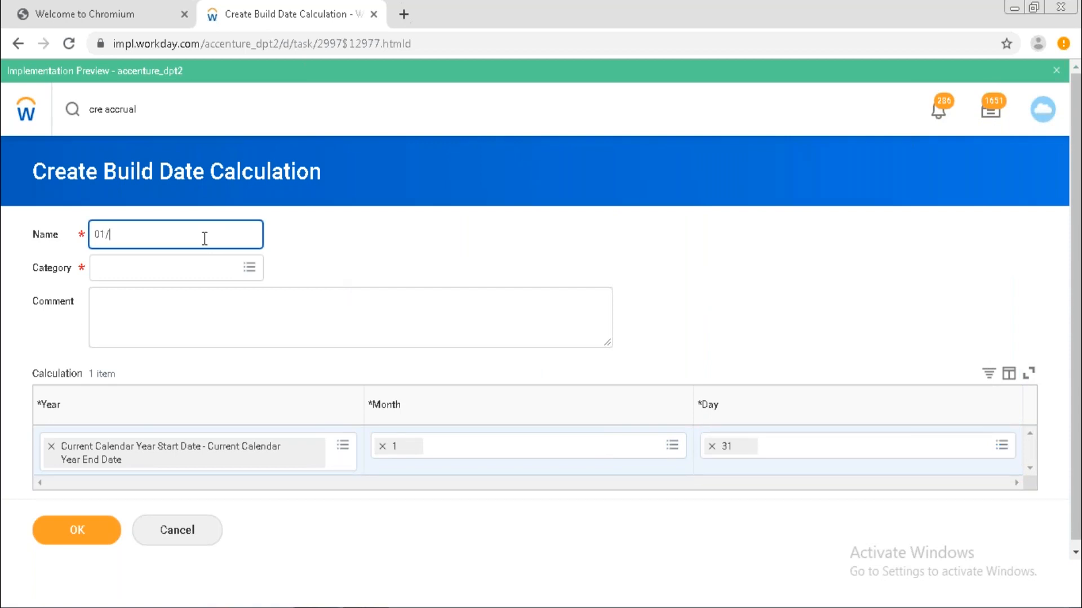
{"action": "type", "text": "01/01/31"}
{"action": "left_click", "coordinate": [153, 280]}
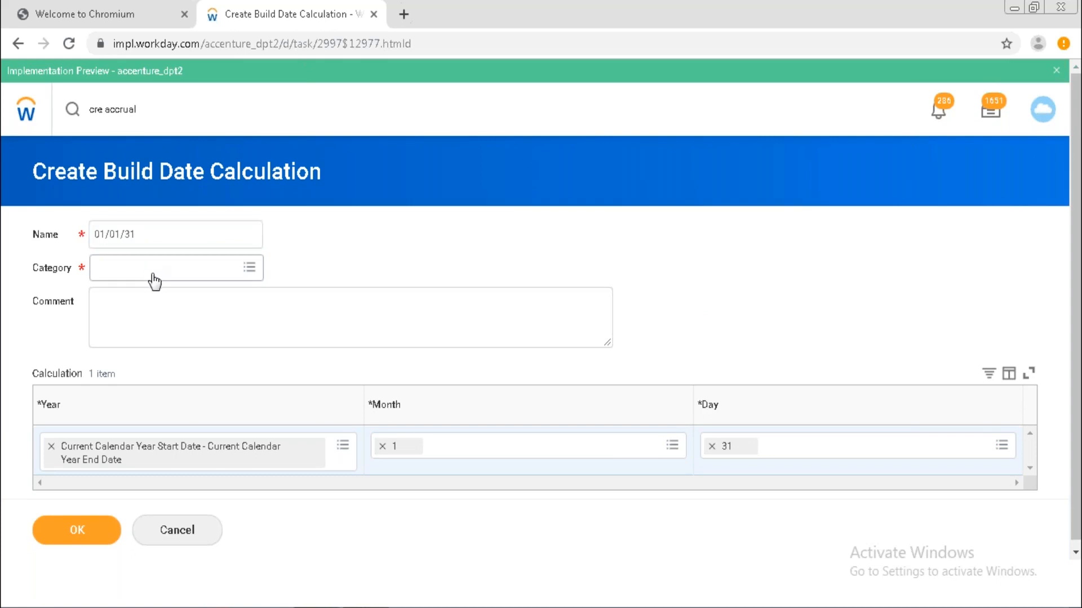
{"action": "left_click", "coordinate": [160, 277]}
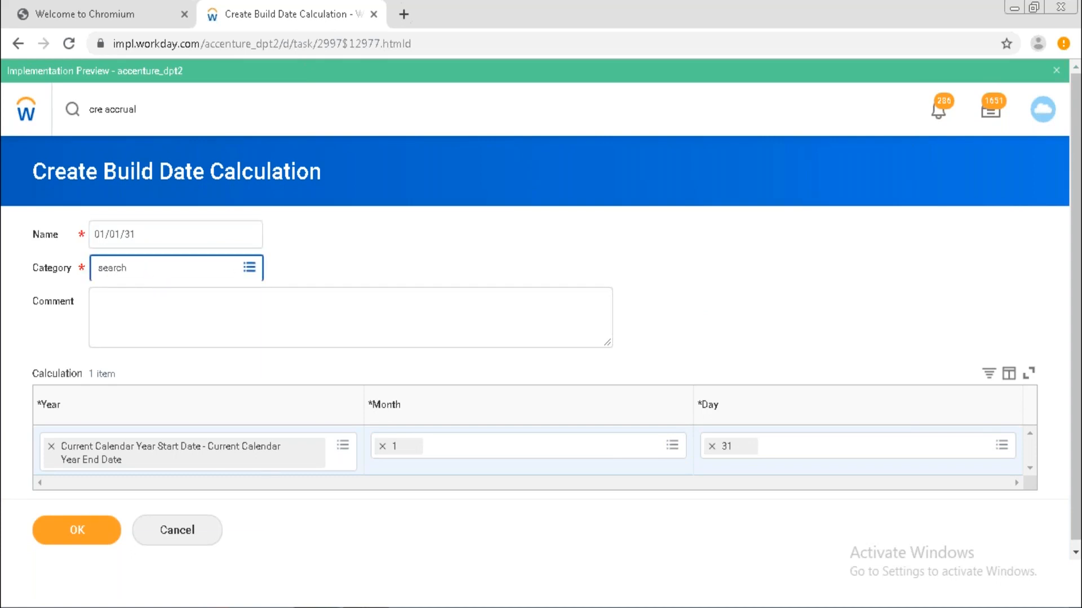
{"action": "left_click", "coordinate": [247, 270]}
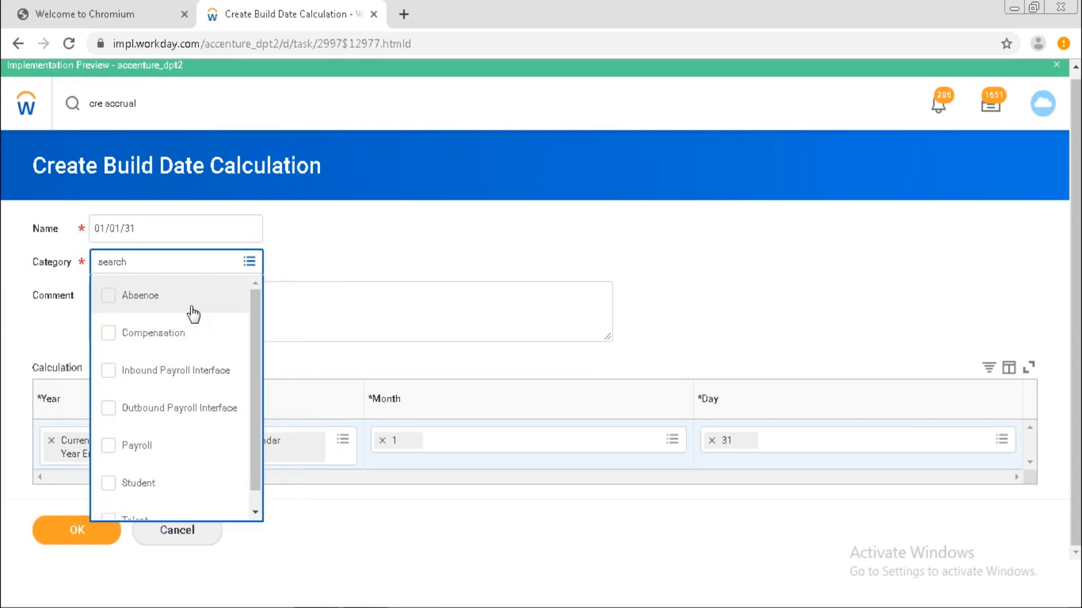
{"action": "double_click", "coordinate": [192, 308]}
{"action": "left_click", "coordinate": [77, 538]}
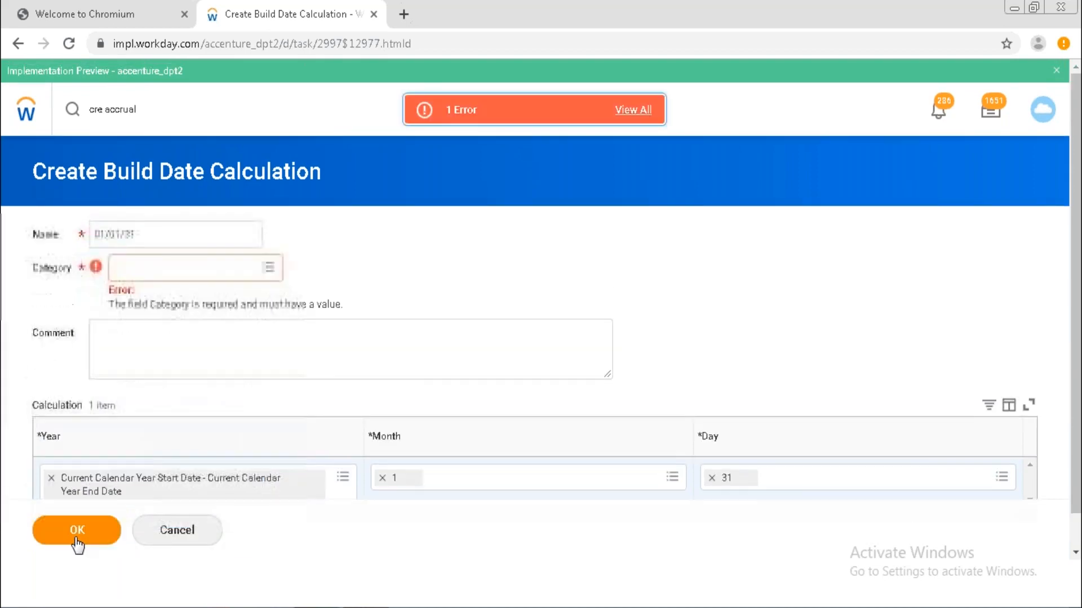
{"action": "left_click", "coordinate": [215, 268]}
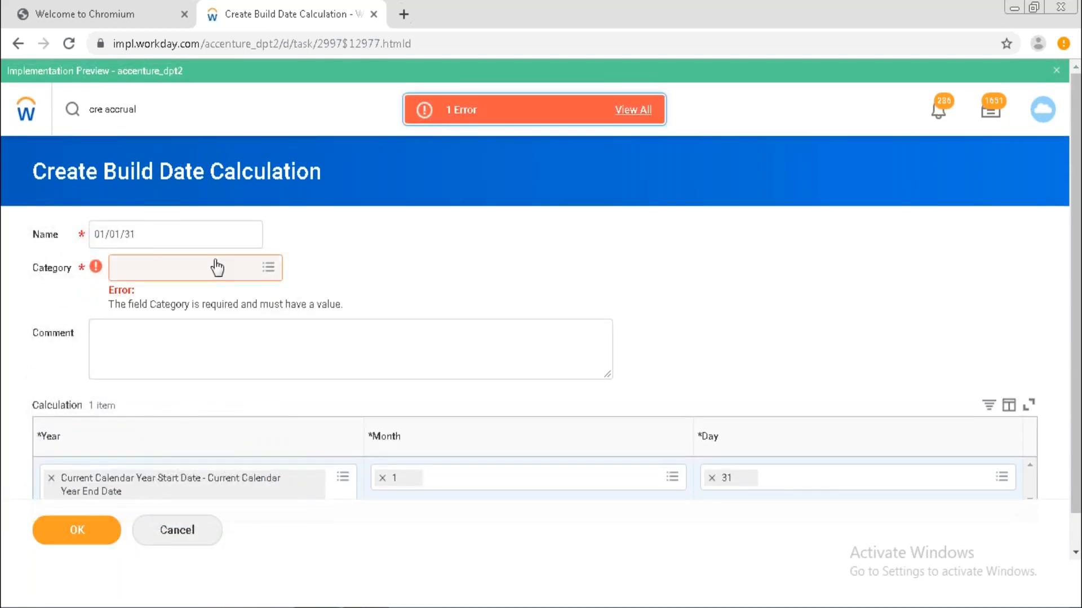
{"action": "left_click", "coordinate": [163, 310]}
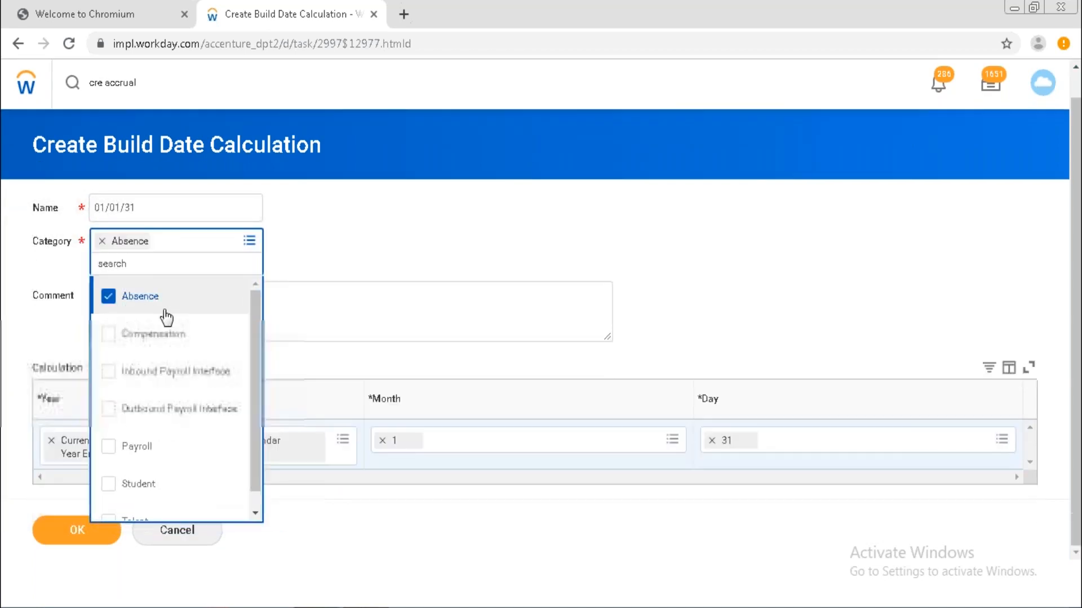
{"action": "left_click", "coordinate": [76, 530]}
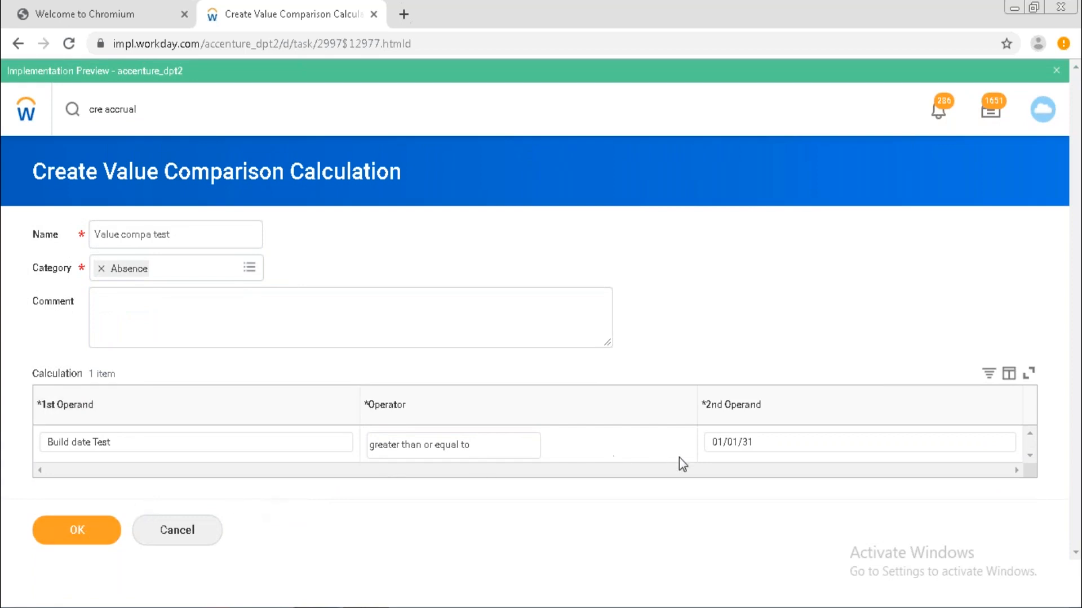
Change the comparison operator to 'greater than' and save Value compa test as the condition.
{"action": "left_click", "coordinate": [483, 447]}
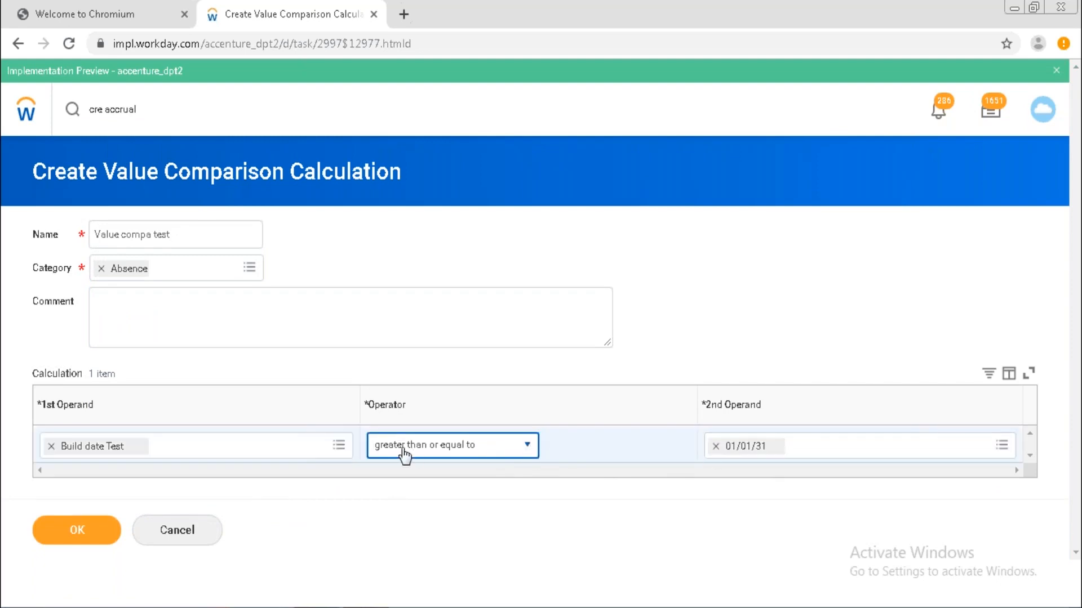
{"action": "left_click", "coordinate": [528, 446]}
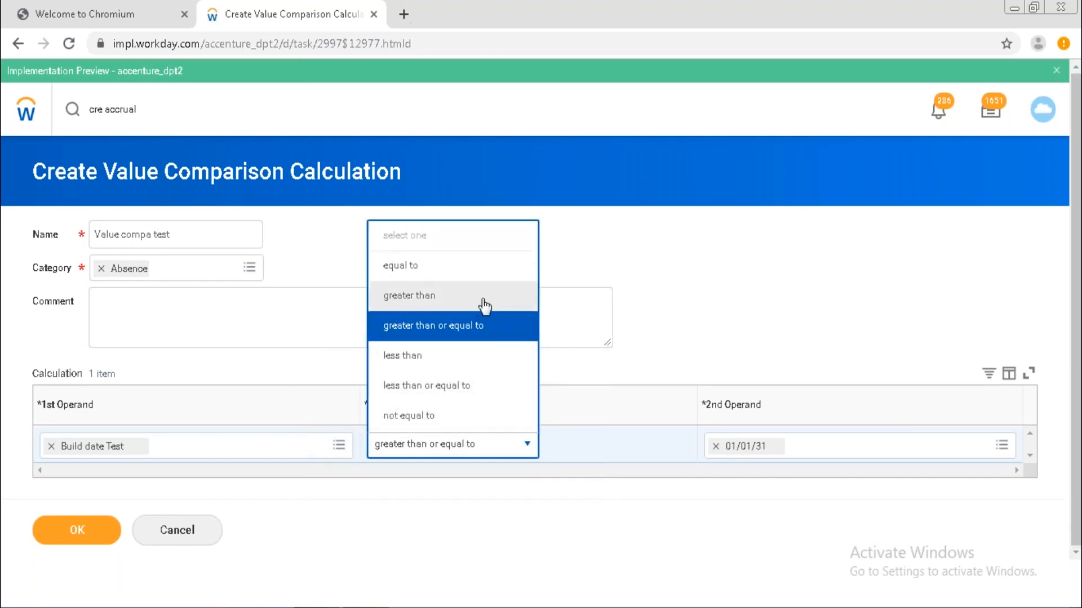
{"action": "left_click", "coordinate": [486, 300]}
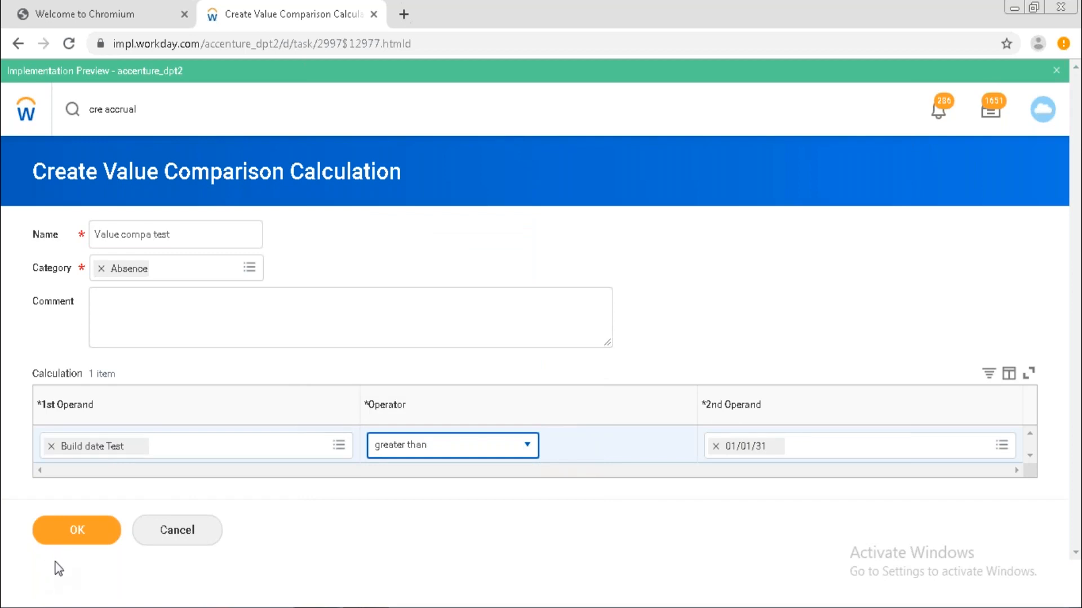
{"action": "left_click", "coordinate": [73, 533]}
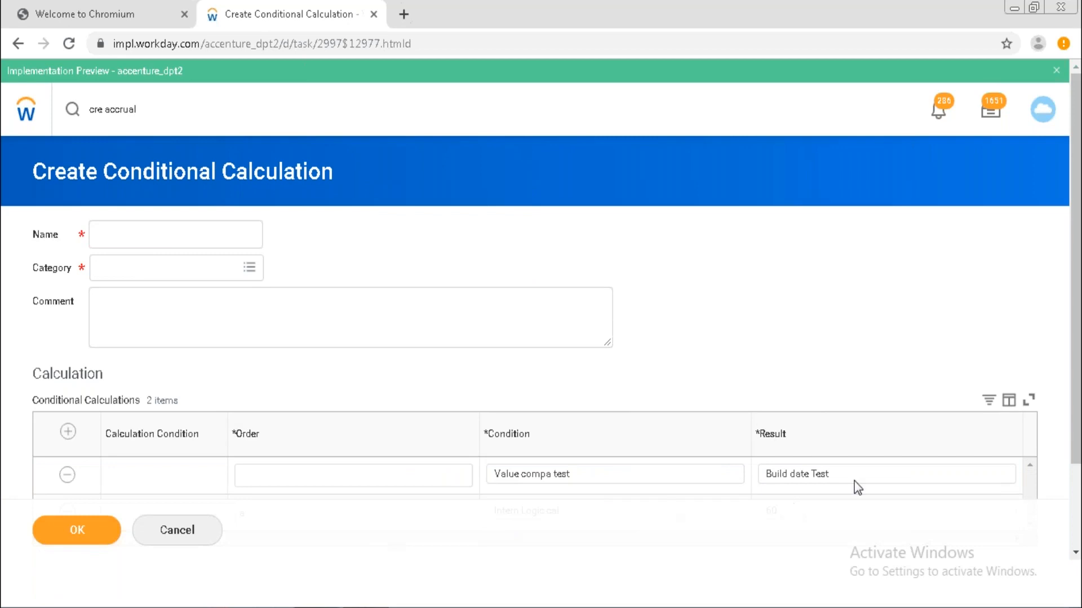
Replace the Value compa test row's Build date Test result with 30.
{"action": "left_click", "coordinate": [874, 475]}
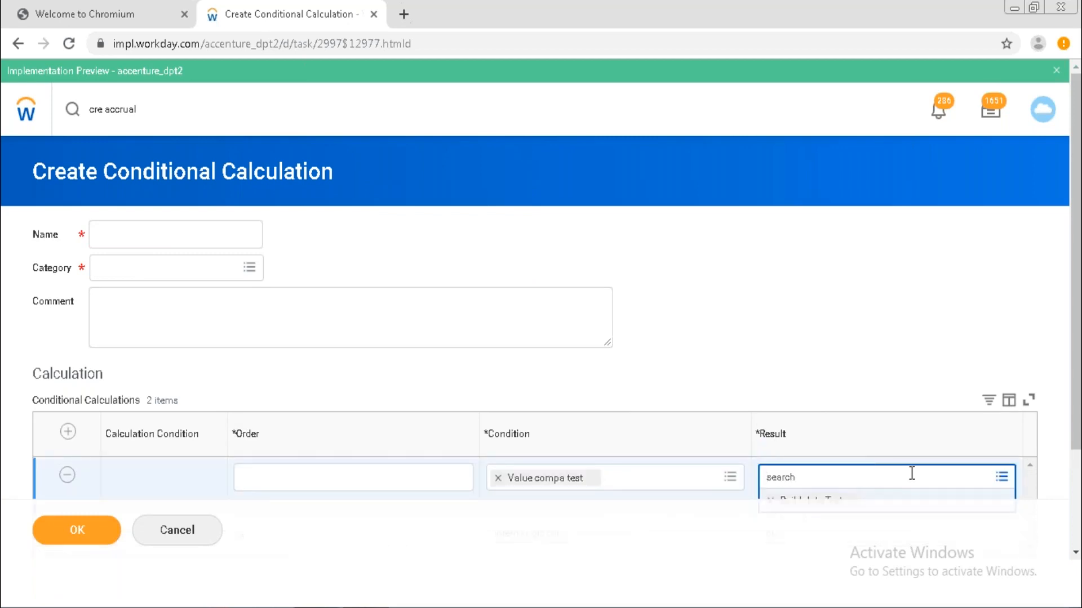
{"action": "scroll", "coordinate": [1059, 547], "scroll_direction": "down", "scroll_amount": 2}
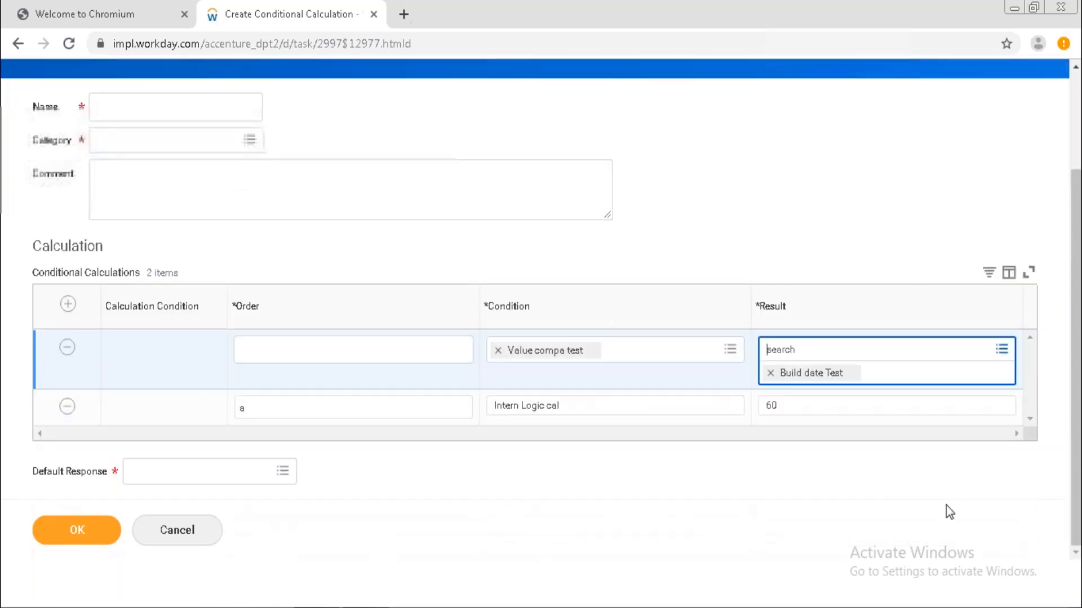
{"action": "left_click", "coordinate": [771, 374]}
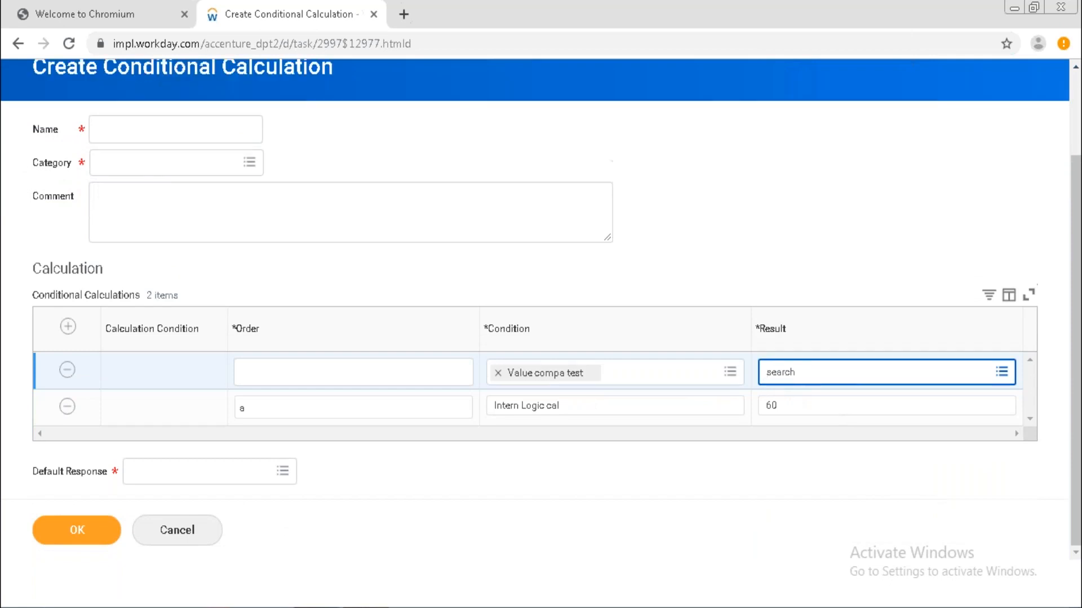
{"action": "left_click", "coordinate": [778, 377]}
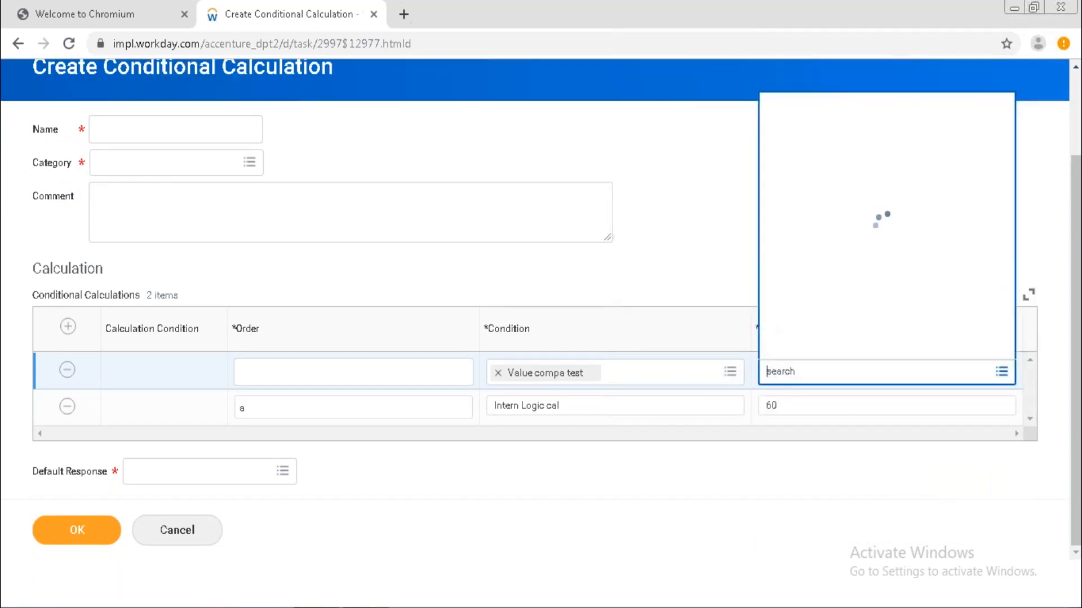
{"action": "type", "text": "30"}
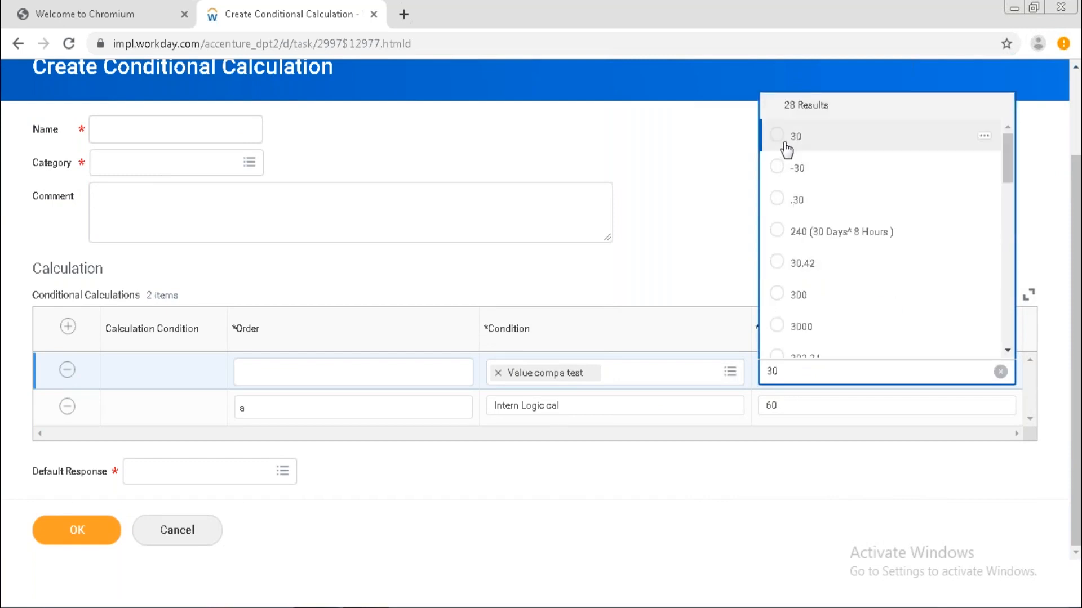
{"action": "left_click", "coordinate": [784, 145]}
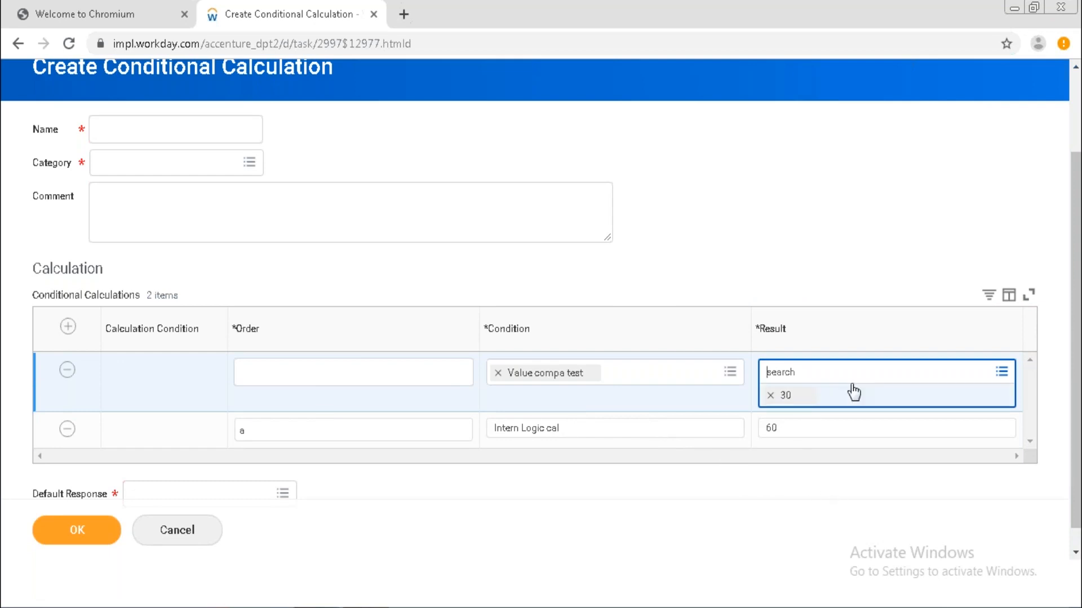
{"action": "left_click", "coordinate": [789, 507]}
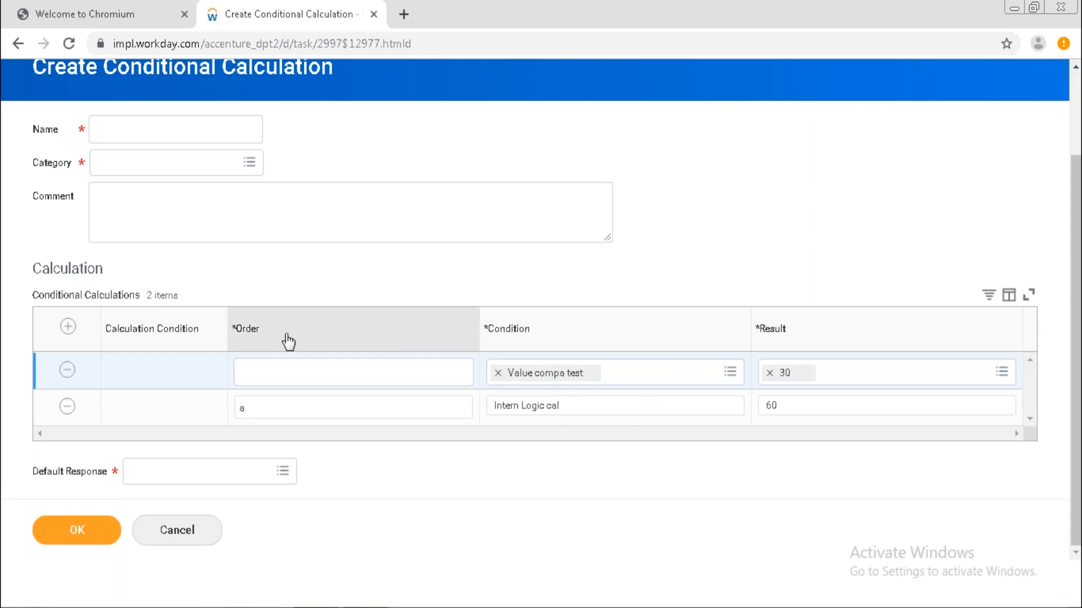
Add a new condition row and begin an inline Adjustable Compensation Basis, listing its compensation plan categories.
{"action": "left_click", "coordinate": [67, 327]}
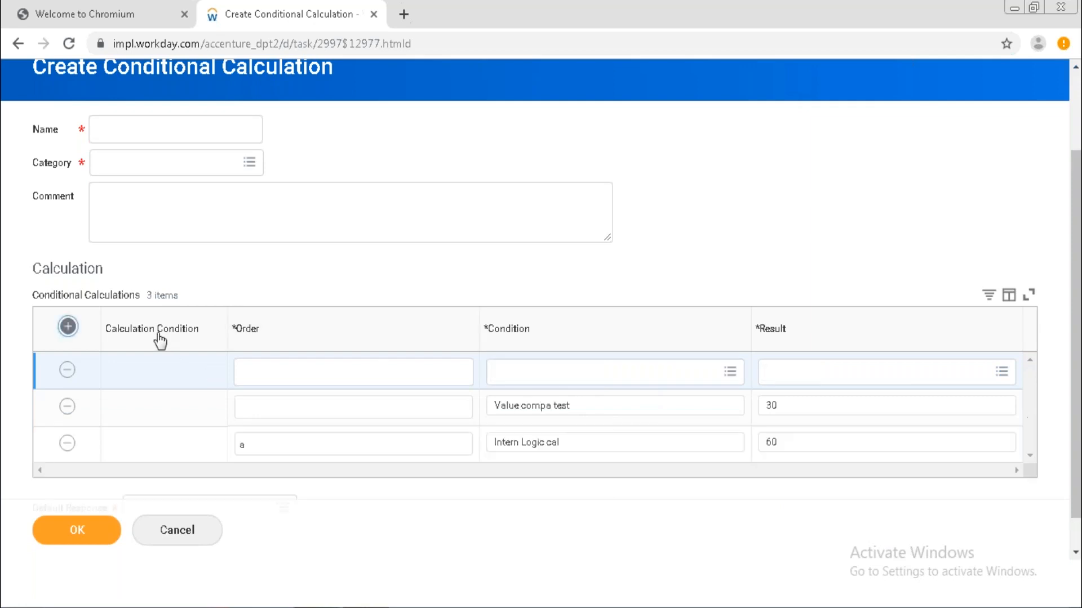
{"action": "left_click", "coordinate": [643, 371]}
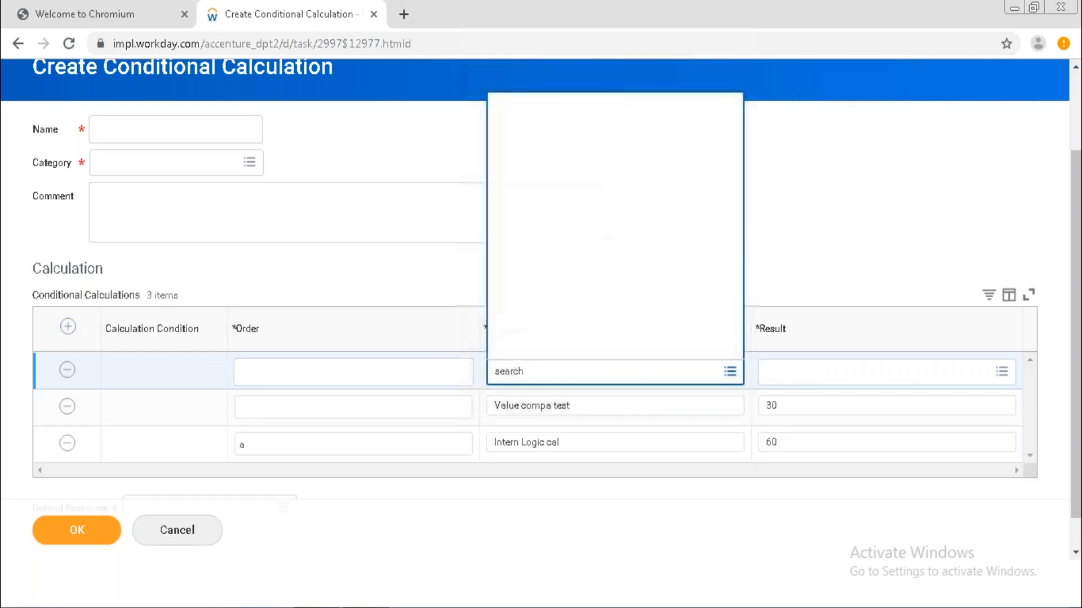
{"action": "left_click", "coordinate": [597, 350]}
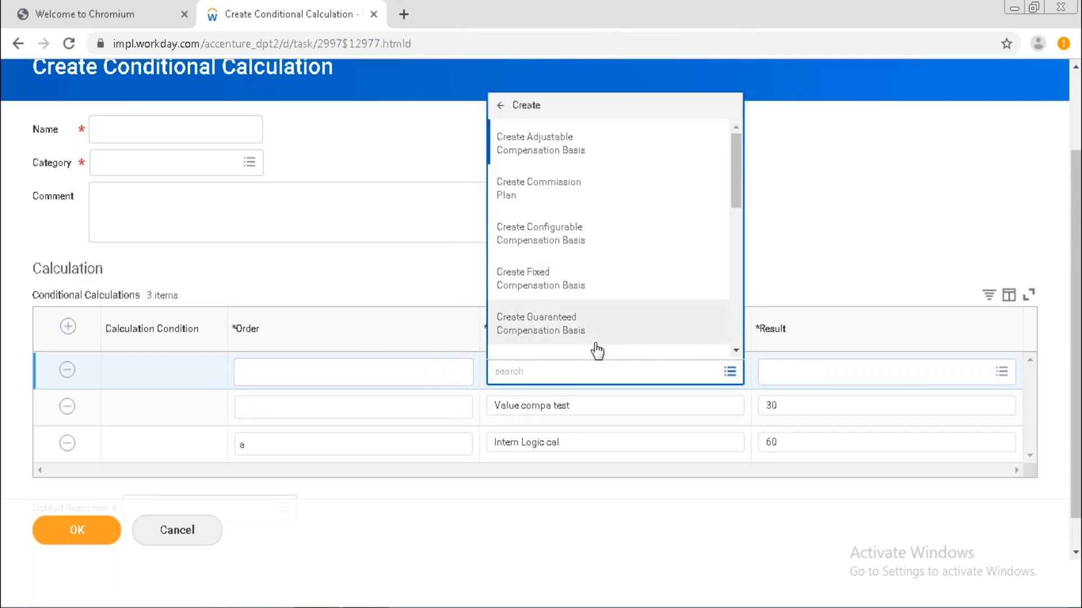
{"action": "left_click", "coordinate": [656, 157]}
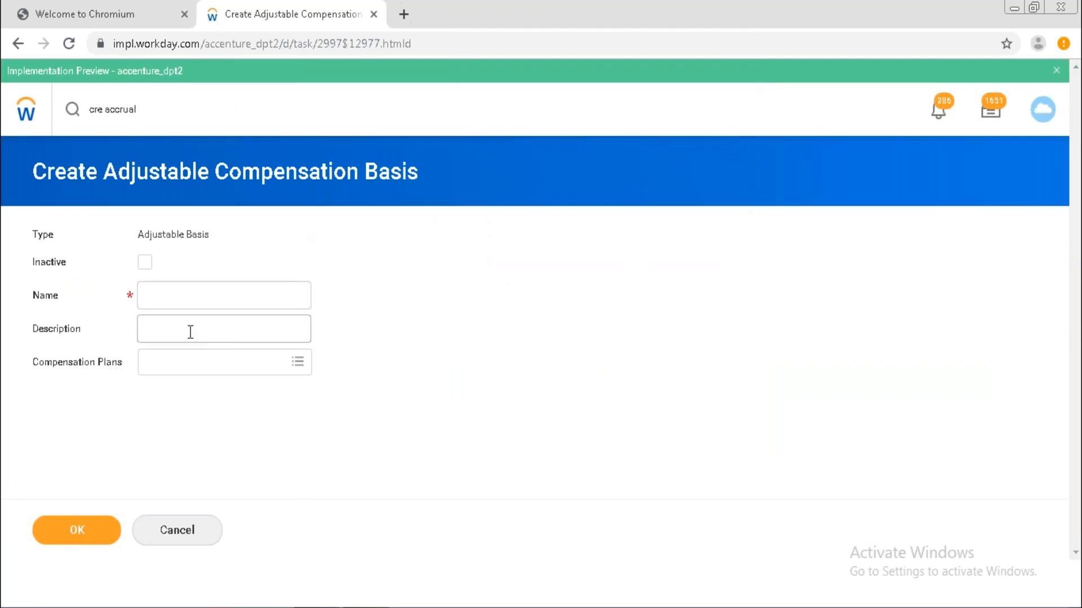
{"action": "left_click", "coordinate": [297, 363]}
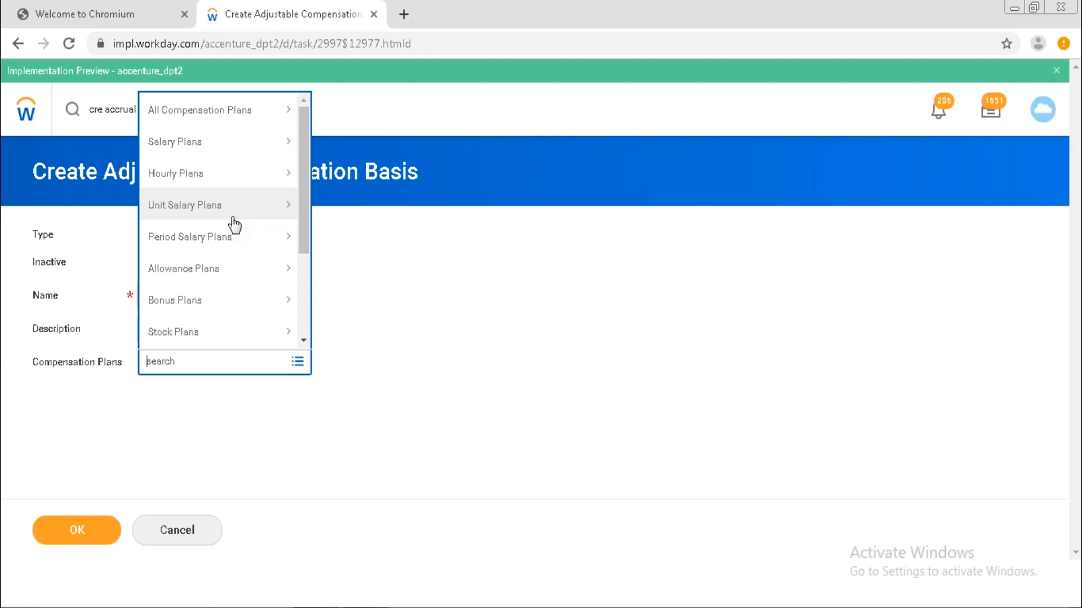
Save basis 'Compensation Adjust Test' with 14 Months Allowance, 298-allowance plan and 2082_ALLOW_PLAN.
{"action": "left_click", "coordinate": [234, 271]}
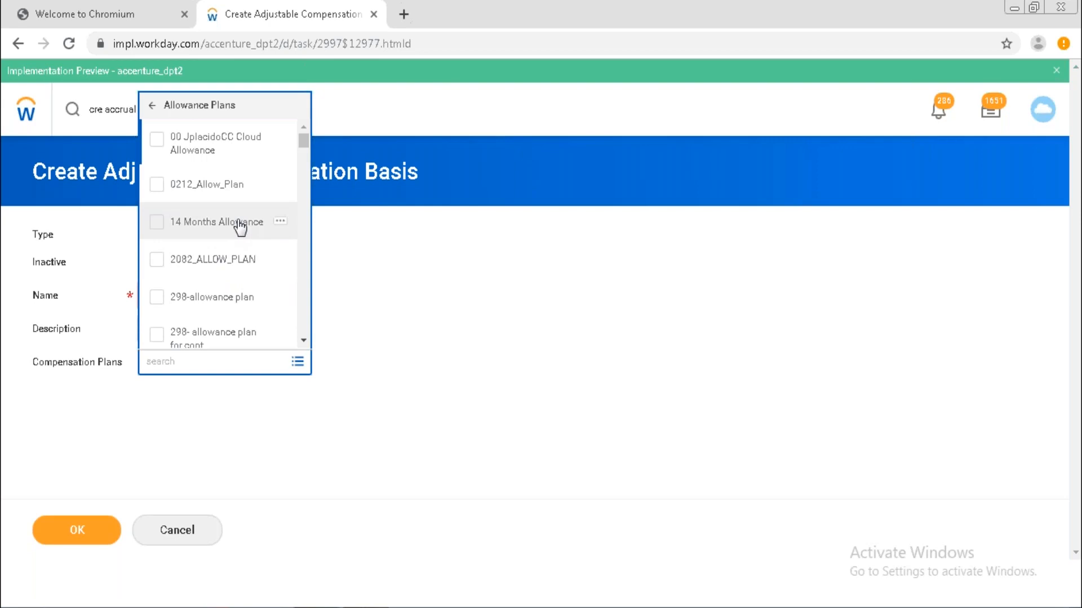
{"action": "left_click", "coordinate": [241, 228]}
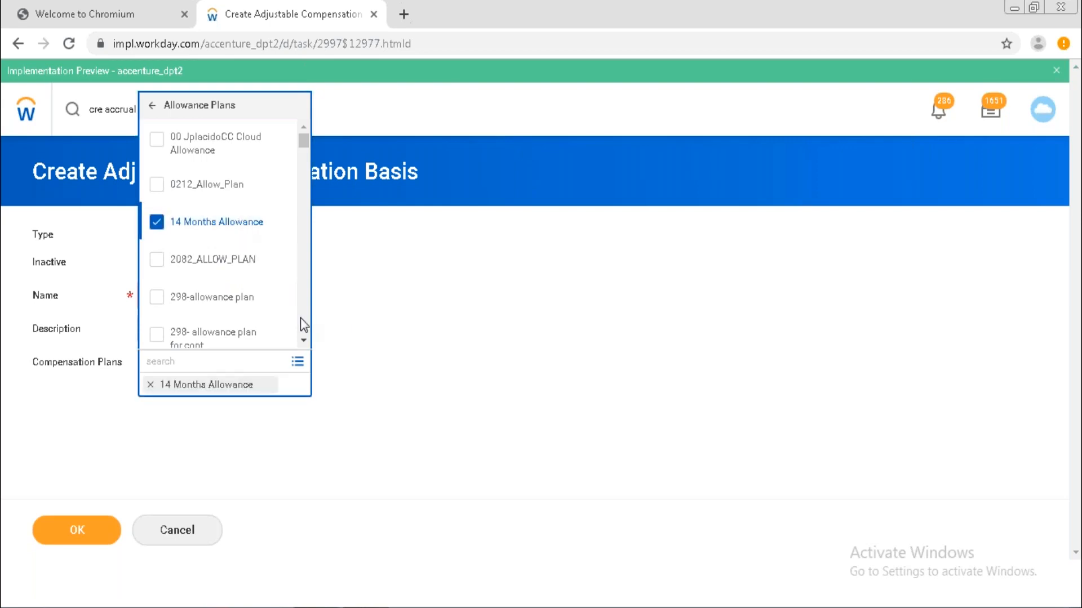
{"action": "left_click", "coordinate": [248, 296]}
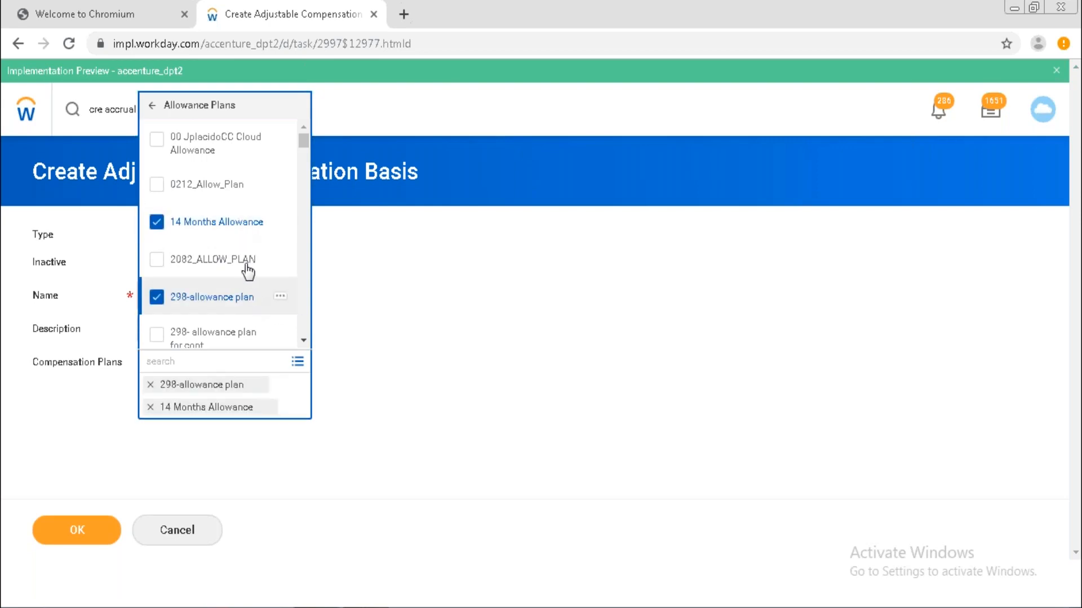
{"action": "left_click", "coordinate": [246, 264]}
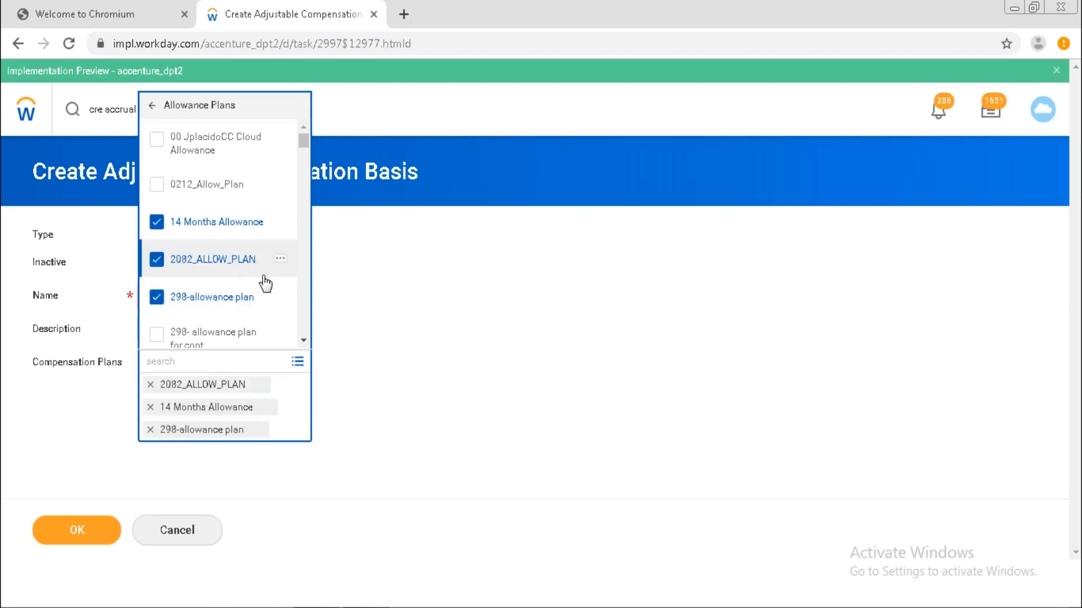
{"action": "left_click", "coordinate": [430, 343]}
{"action": "left_click", "coordinate": [238, 303]}
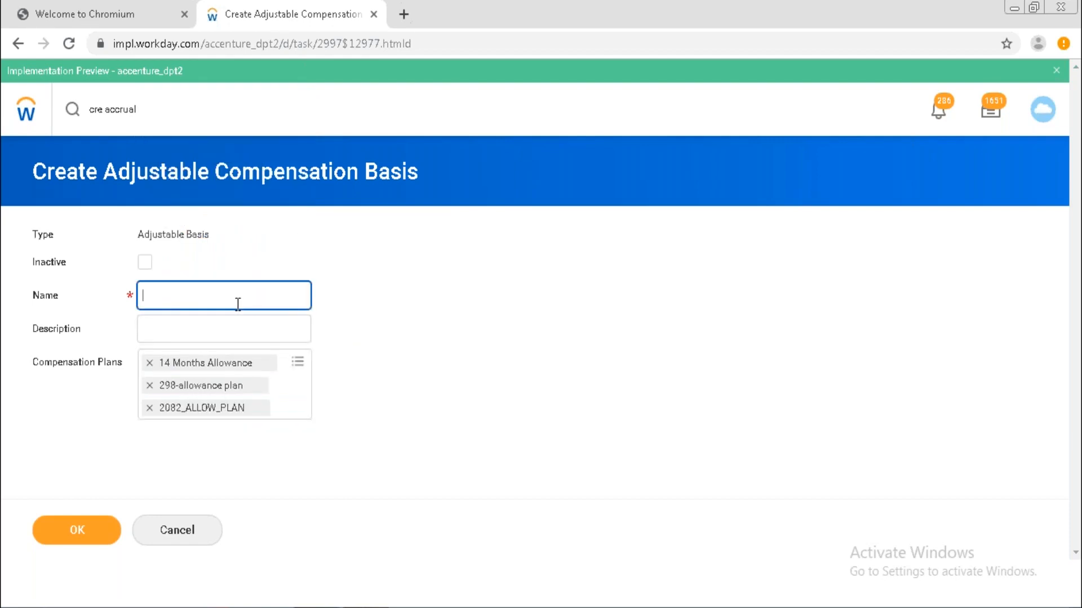
{"action": "type", "text": "Compensation Adjust Test"}
{"action": "left_click", "coordinate": [83, 528]}
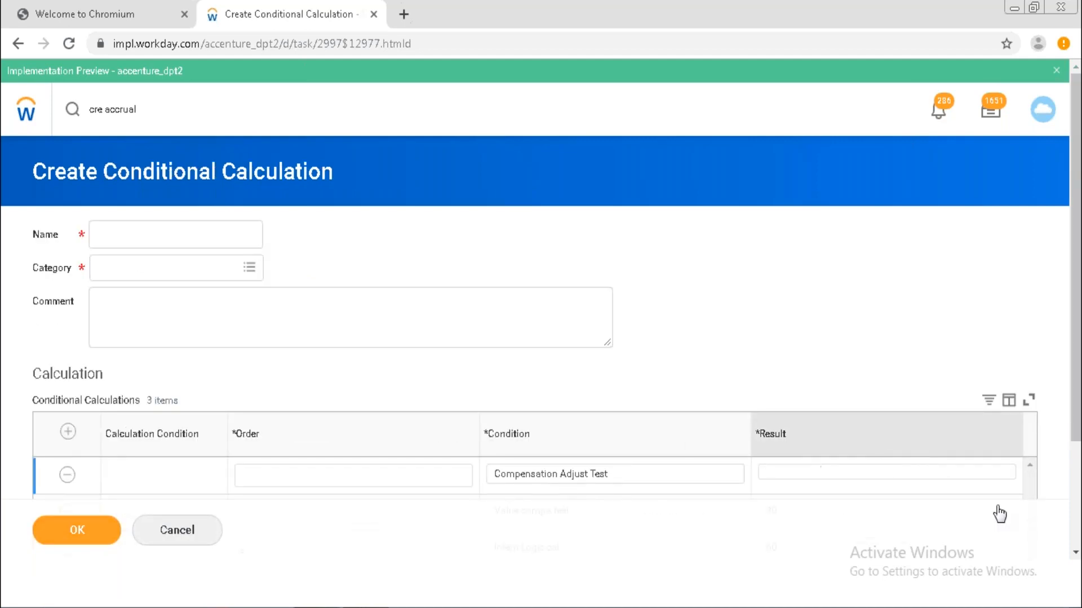
Set the Compensation Adjust Test row's Result to 10.
{"action": "left_click", "coordinate": [1076, 554]}
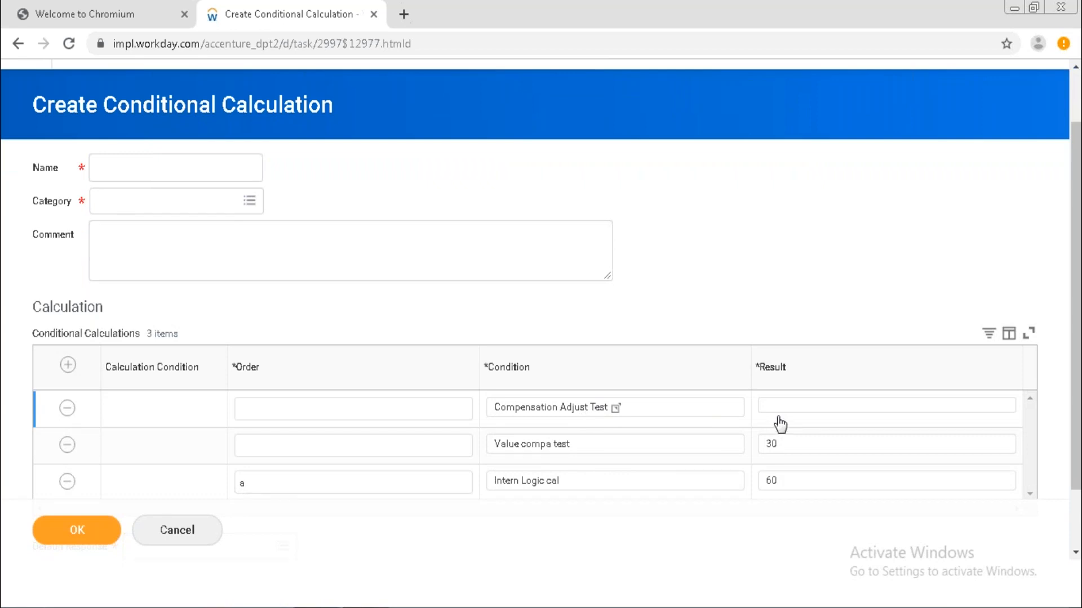
{"action": "left_click", "coordinate": [798, 410]}
{"action": "type", "text": "10"}
{"action": "key", "text": "Return"}
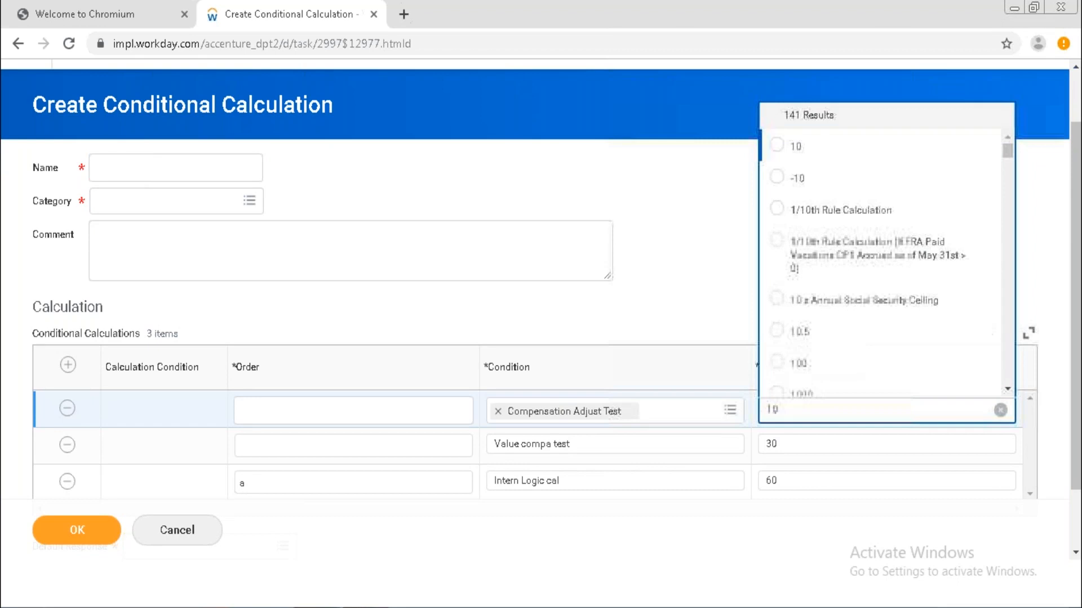
{"action": "left_click", "coordinate": [786, 149]}
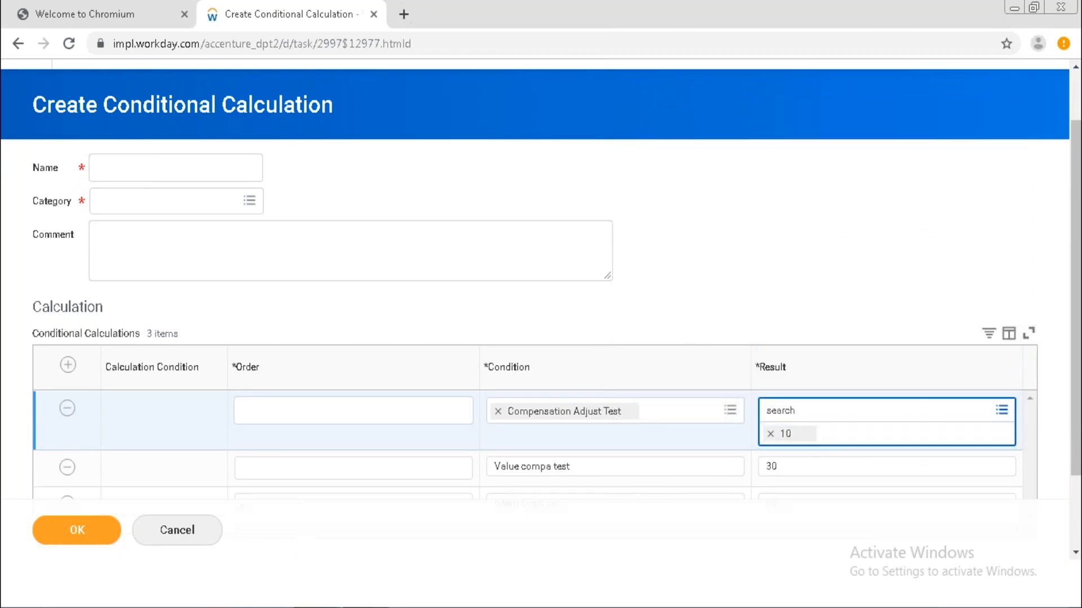
{"action": "left_click", "coordinate": [968, 285]}
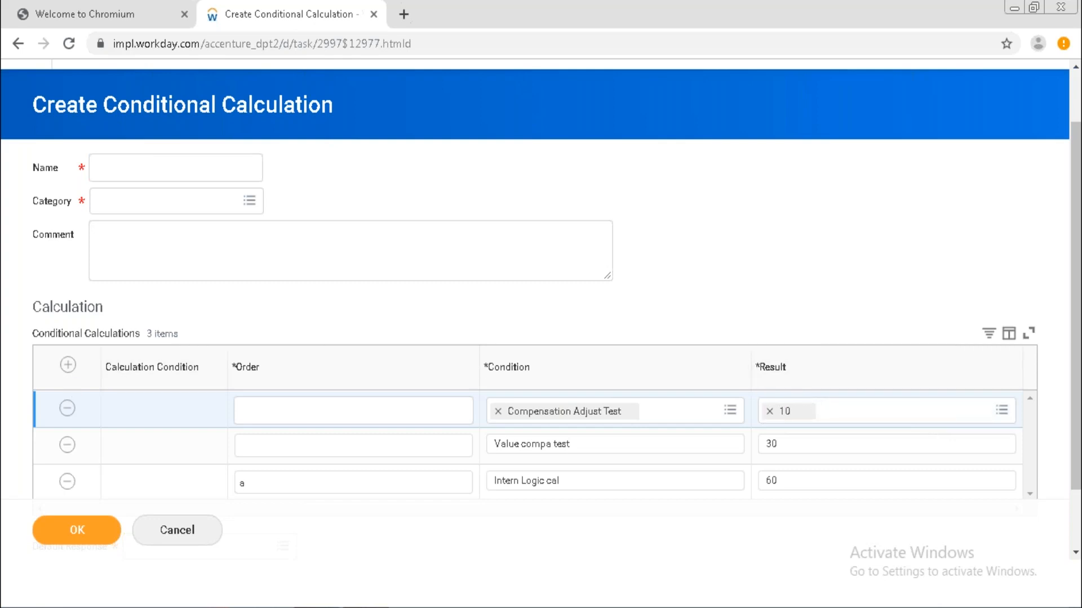
{"action": "left_click", "coordinate": [68, 366]}
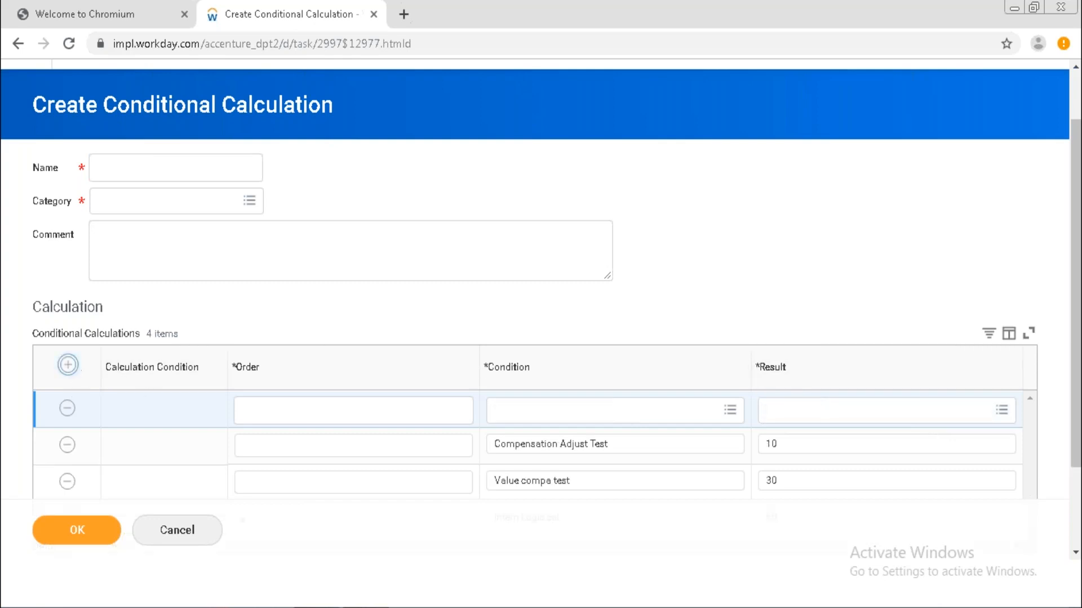
{"action": "left_click", "coordinate": [824, 417]}
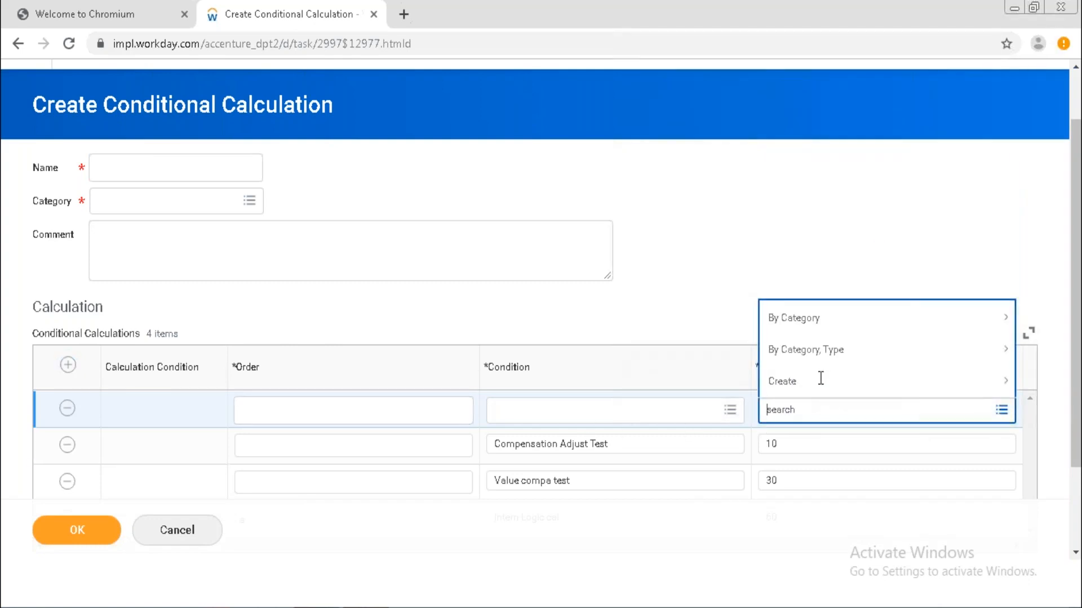
{"action": "left_click", "coordinate": [819, 378]}
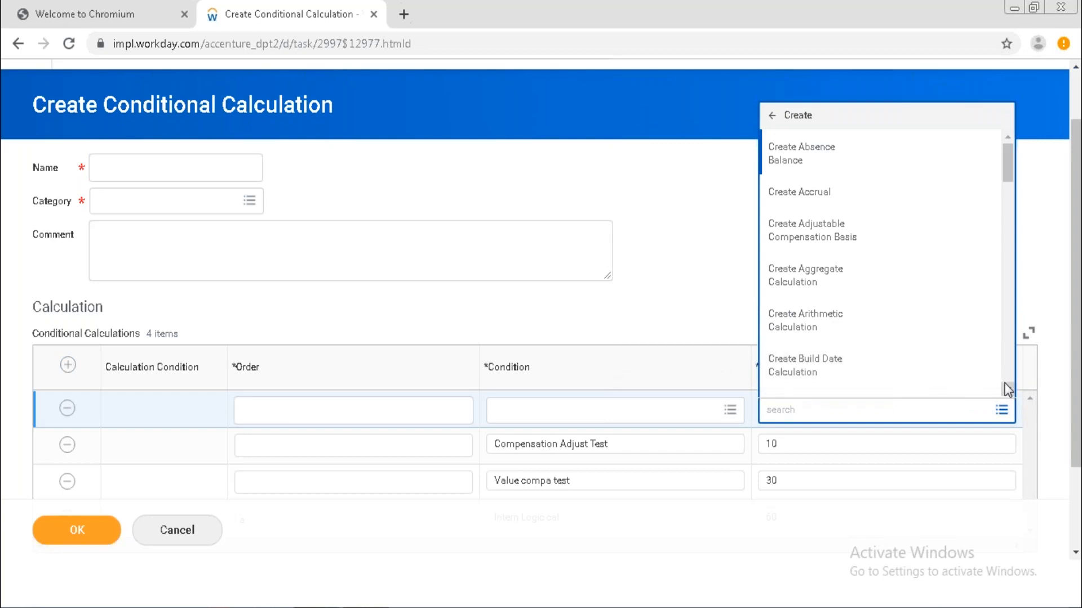
{"action": "scroll", "coordinate": [1006, 383], "scroll_direction": "down", "scroll_amount": 2}
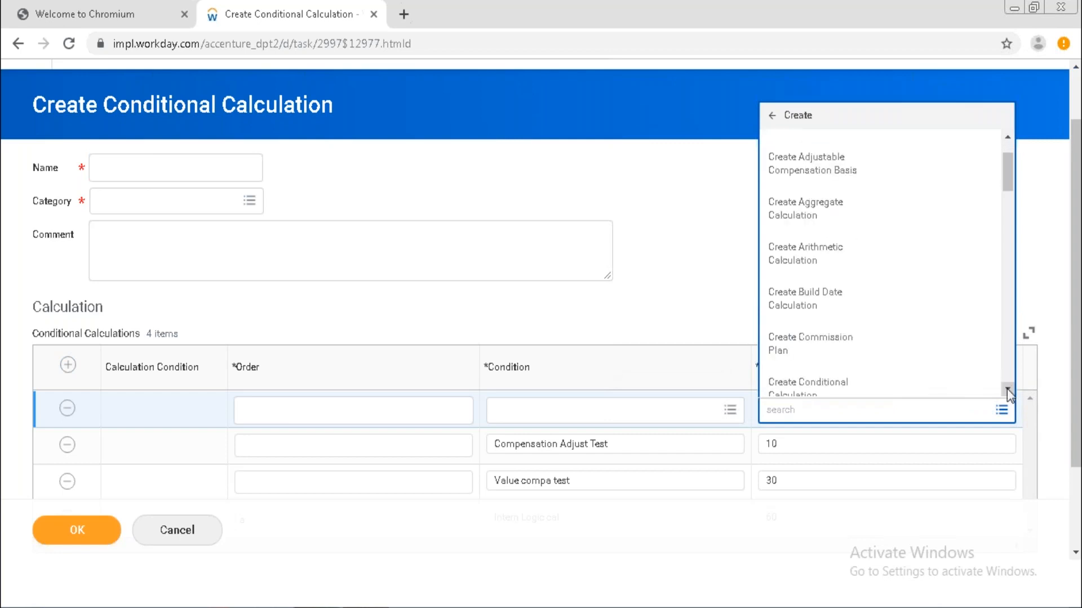
{"action": "scroll", "coordinate": [1006, 389], "scroll_direction": "down", "scroll_amount": 5}
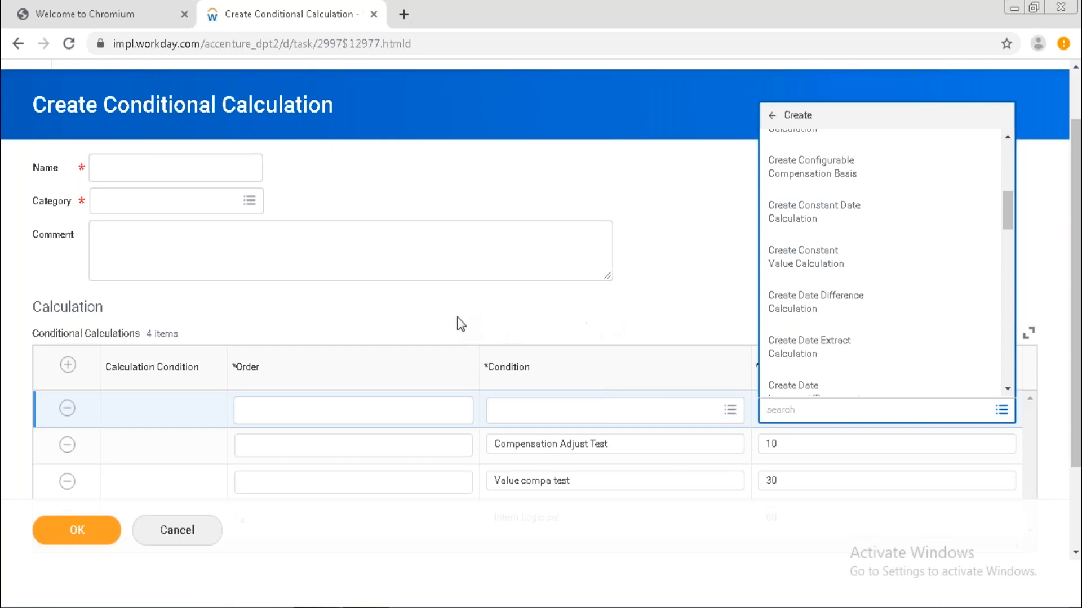
{"action": "left_click", "coordinate": [68, 409]}
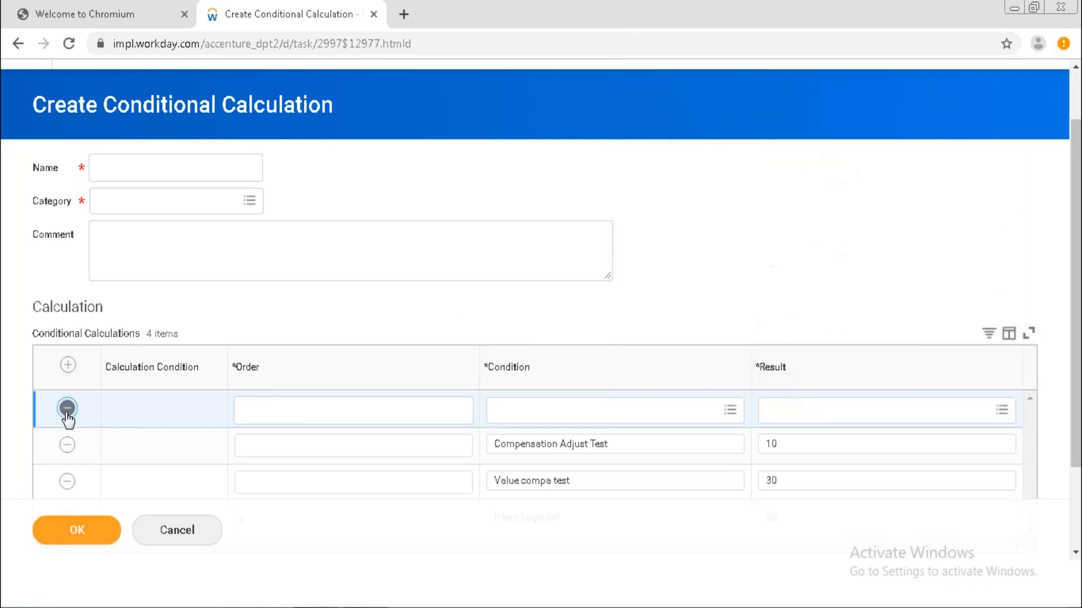
{"action": "left_click", "coordinate": [67, 408]}
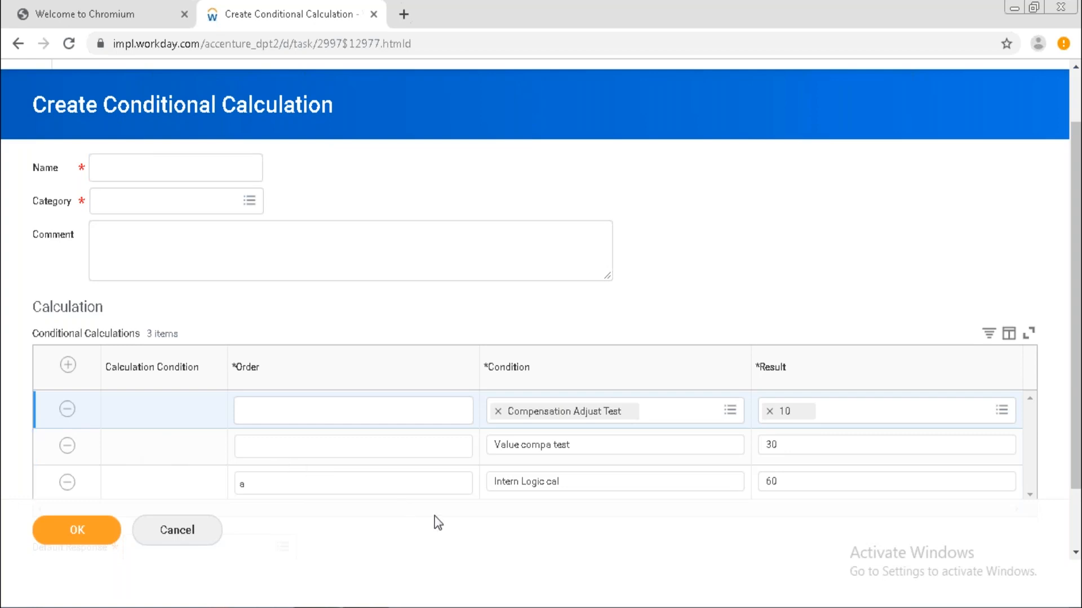
Enter 'Test Conditional Calcula' as the calculation name, then open the Category prompt, which raises a page error.
{"action": "left_click", "coordinate": [1076, 554]}
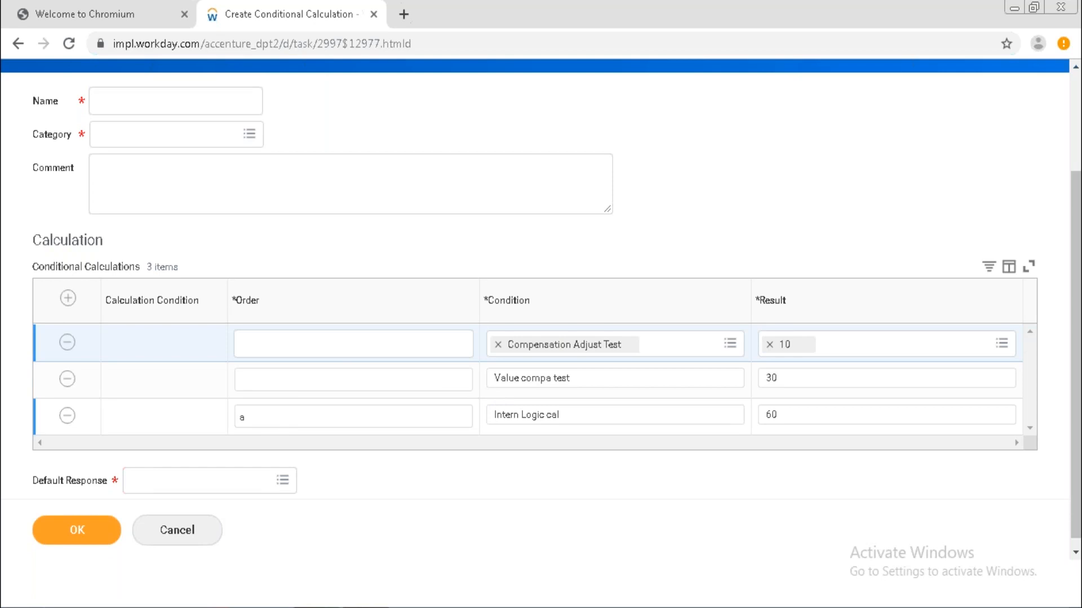
{"action": "left_click", "coordinate": [133, 101]}
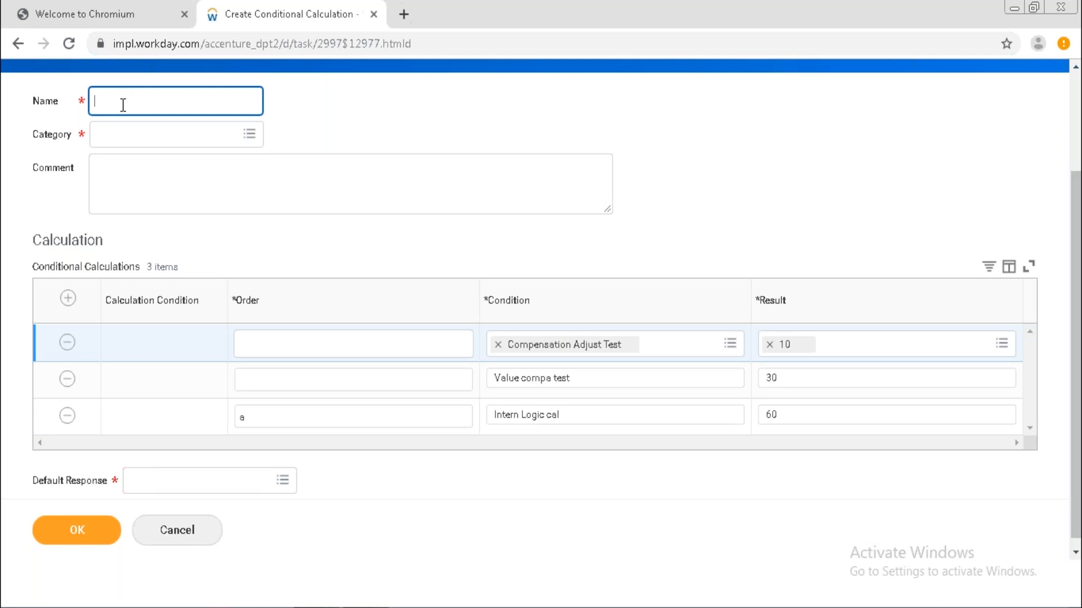
{"action": "type", "text": "Test Conditional Calcula"}
{"action": "left_click", "coordinate": [105, 145]}
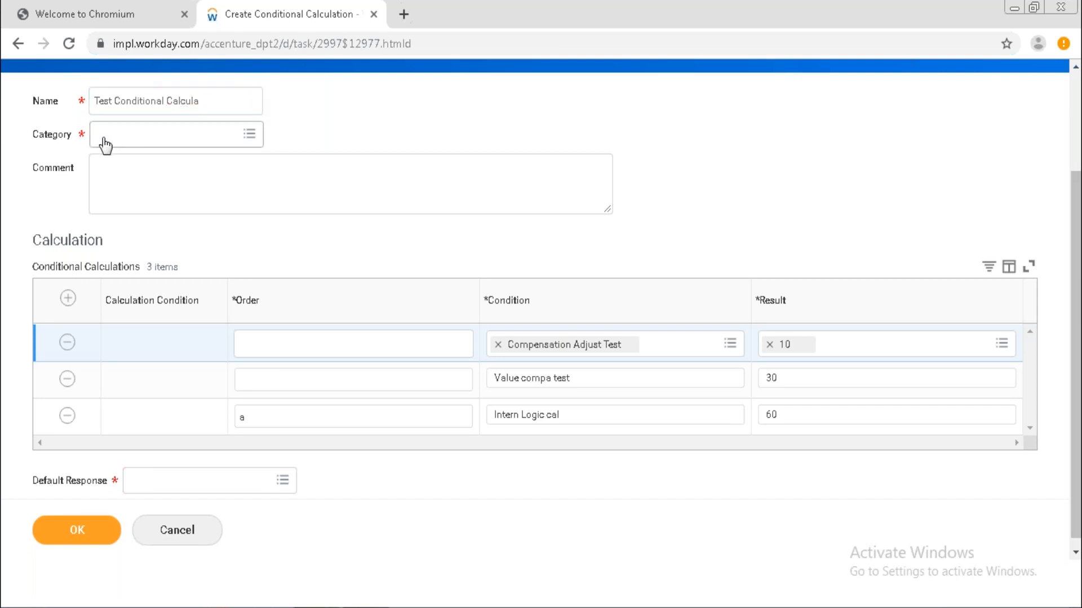
{"action": "left_click", "coordinate": [130, 140]}
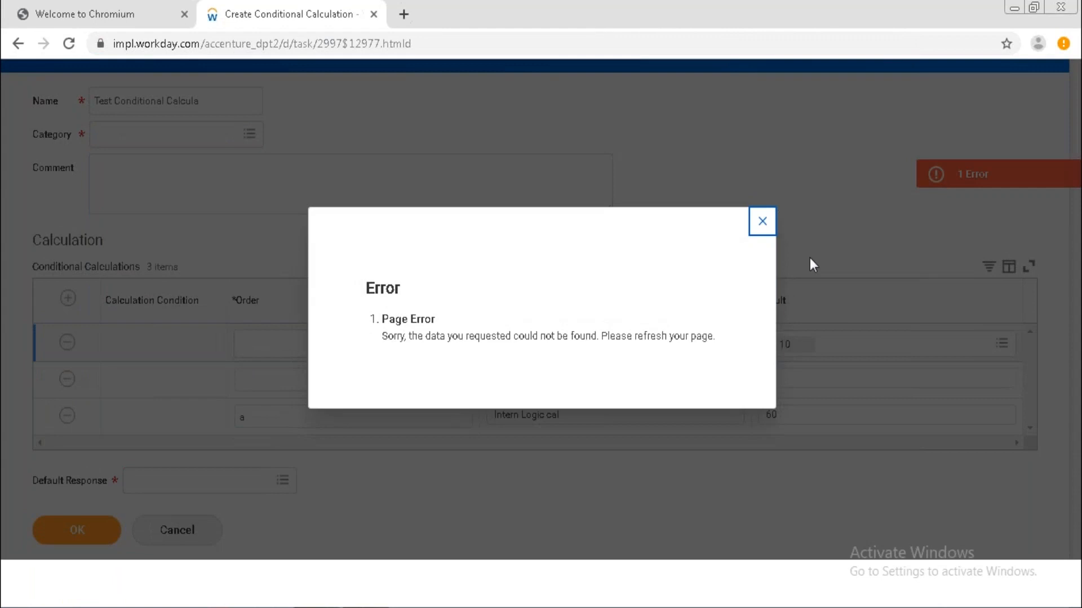
Close the error dialog, then cancel the form but choose Continue to keep the unsaved entries.
{"action": "left_click", "coordinate": [769, 224]}
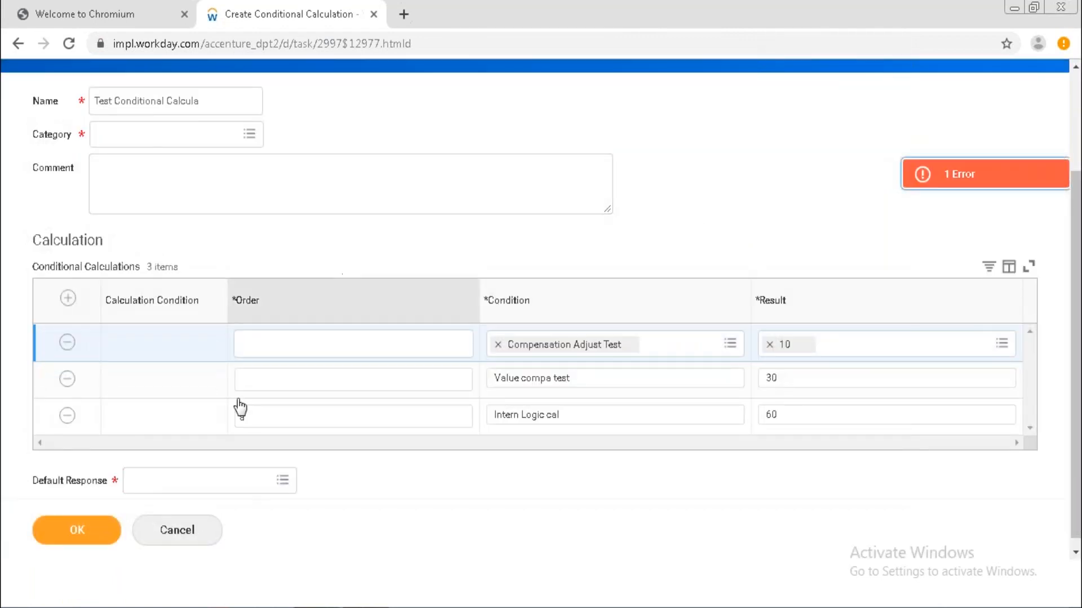
{"action": "left_click", "coordinate": [229, 492]}
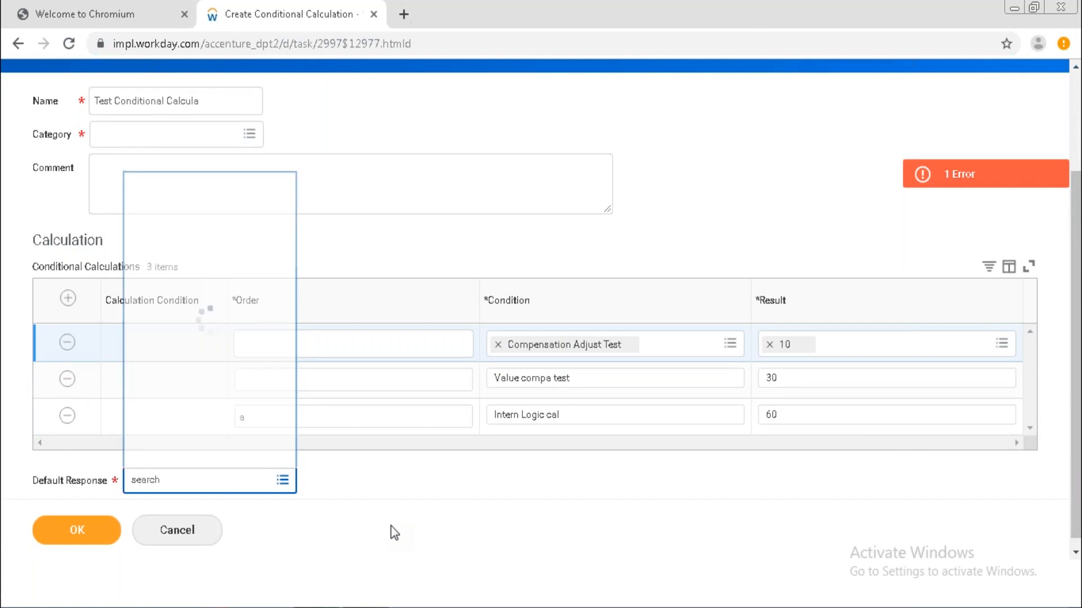
{"action": "left_click", "coordinate": [322, 386]}
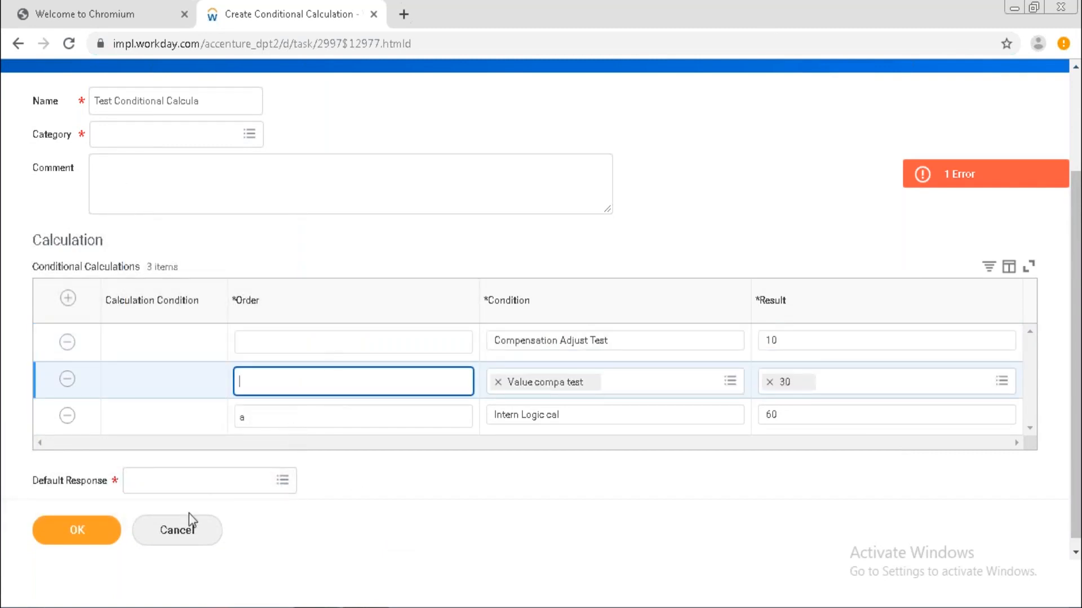
{"action": "left_click", "coordinate": [176, 532]}
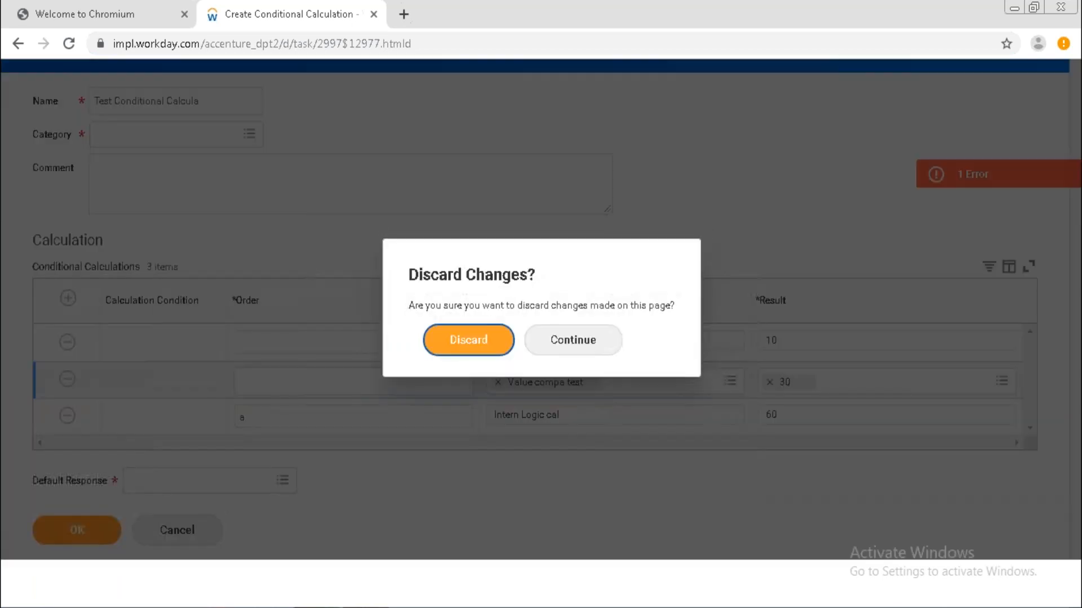
{"action": "left_click", "coordinate": [570, 357]}
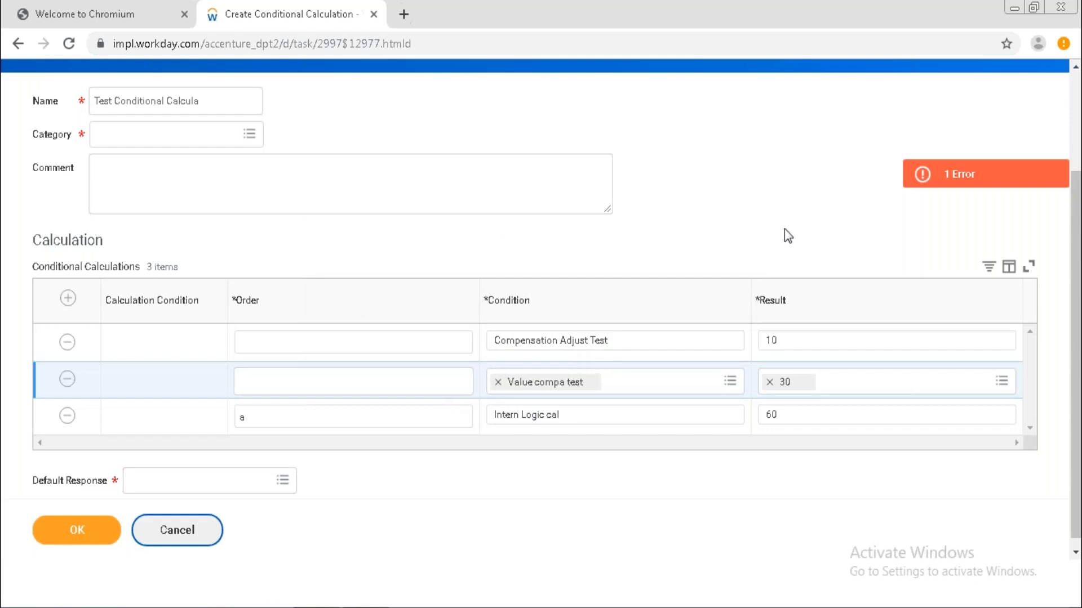
{"action": "left_click", "coordinate": [1077, 82]}
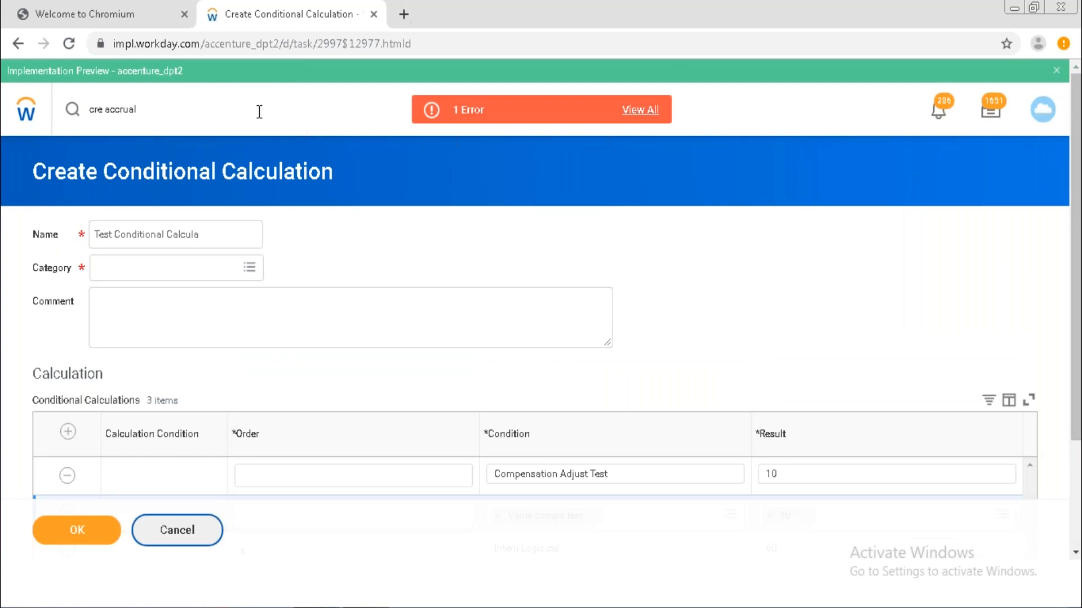
Reload the page to get a blank Create Accrual form and scroll down to its Calculation section.
{"action": "left_click", "coordinate": [70, 52]}
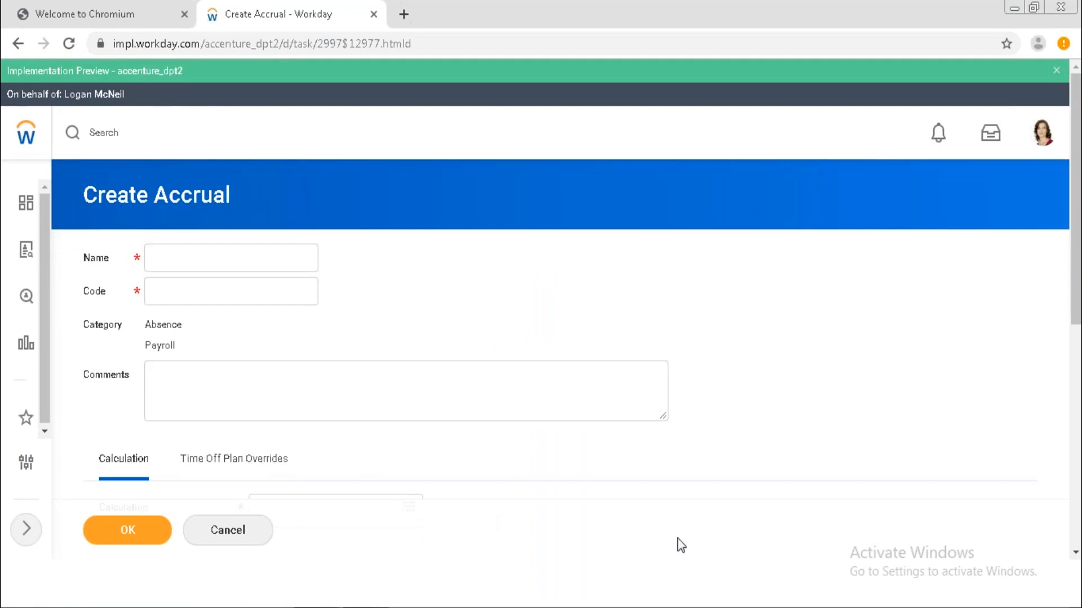
{"action": "scroll", "coordinate": [1074, 553], "scroll_direction": "down", "scroll_amount": 2}
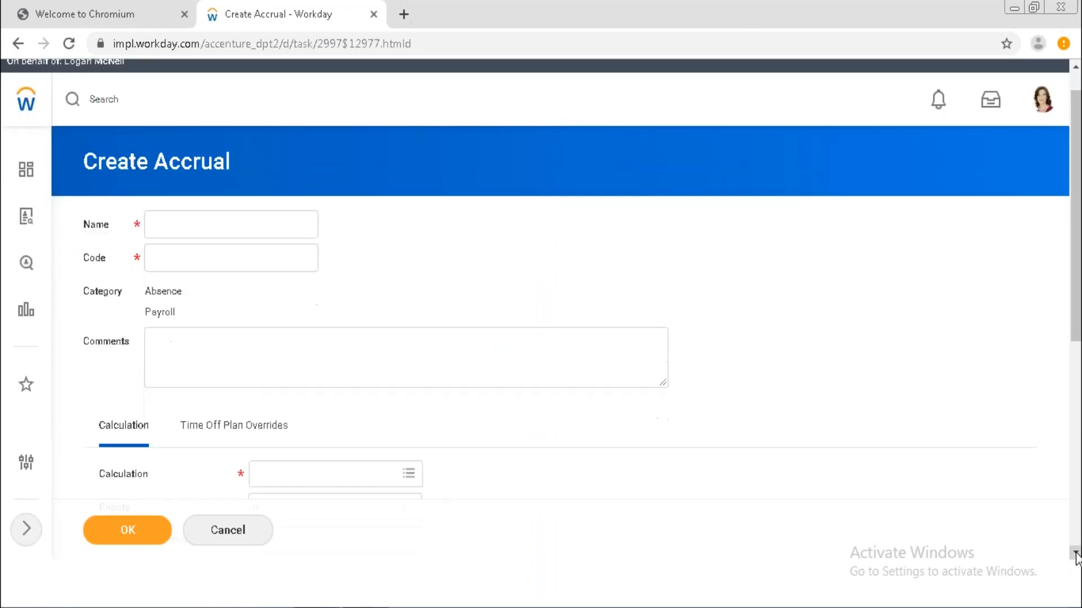
{"action": "scroll", "coordinate": [1075, 557], "scroll_direction": "down", "scroll_amount": 1}
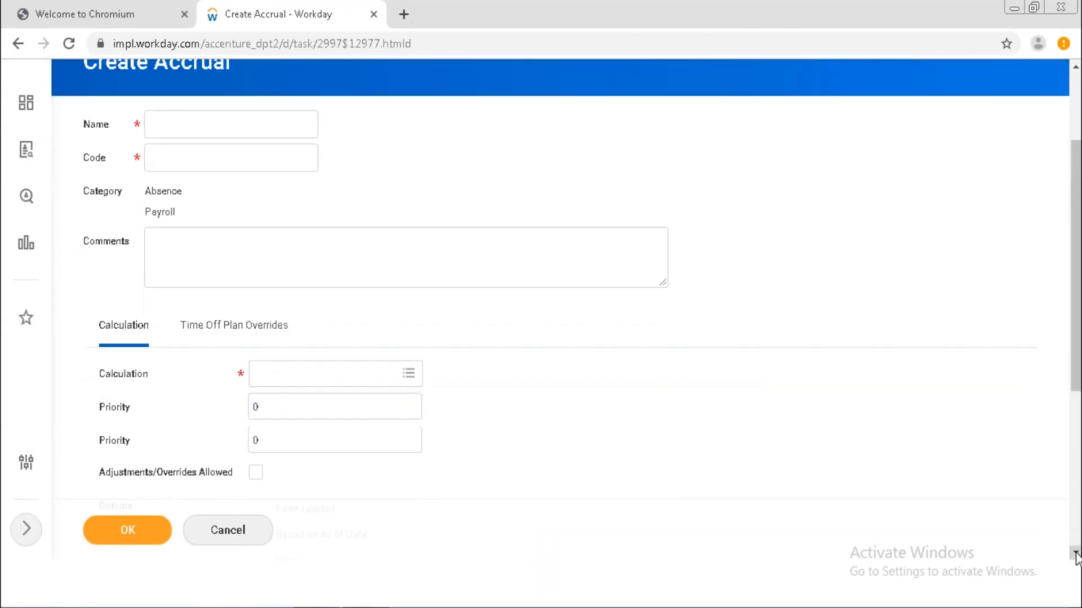
{"action": "scroll", "coordinate": [1075, 556], "scroll_direction": "down", "scroll_amount": 2}
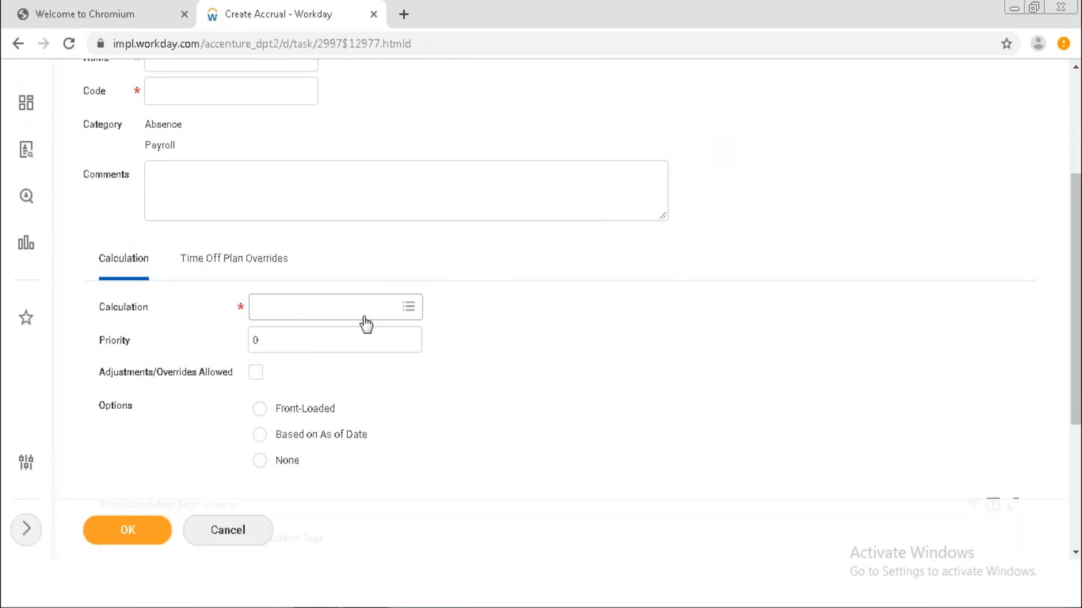
Clear the Priority value and tick Adjustments/Overrides Allowed on the accrual.
{"action": "left_click", "coordinate": [295, 350]}
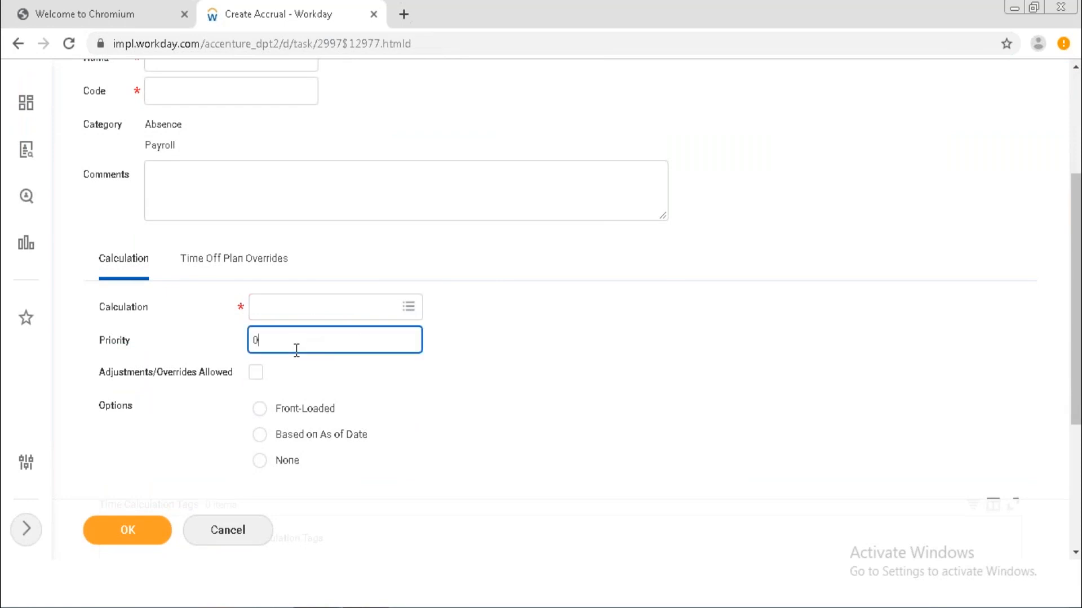
{"action": "key", "text": "BackSpace"}
{"action": "left_click", "coordinate": [257, 378]}
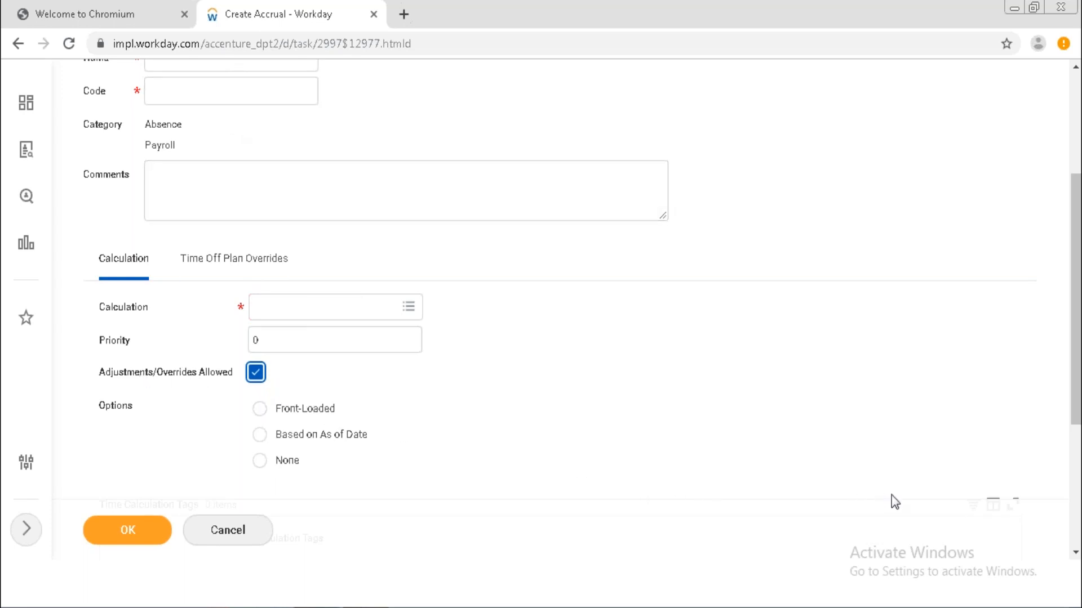
Choose the Front-Loaded radio option under the accrual's Options.
{"action": "left_click", "coordinate": [1075, 553]}
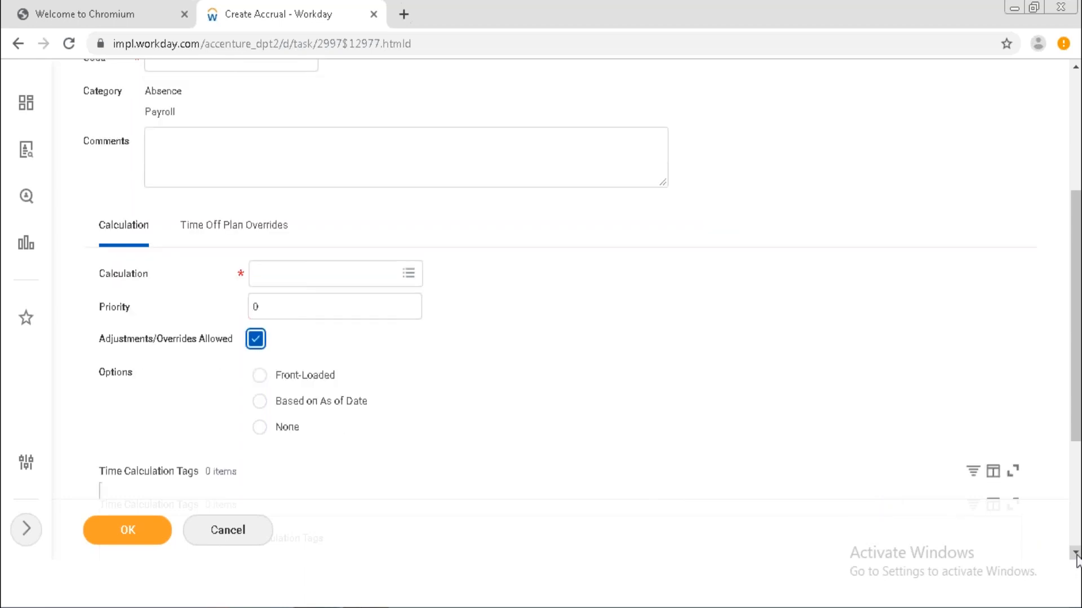
{"action": "left_click", "coordinate": [1075, 553]}
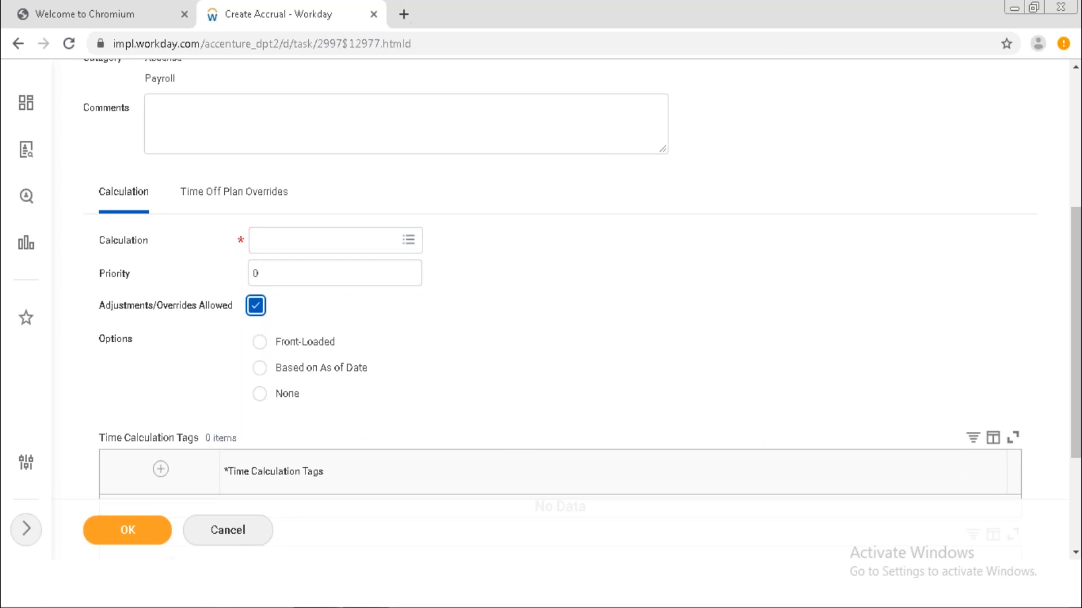
{"action": "left_click", "coordinate": [1075, 553]}
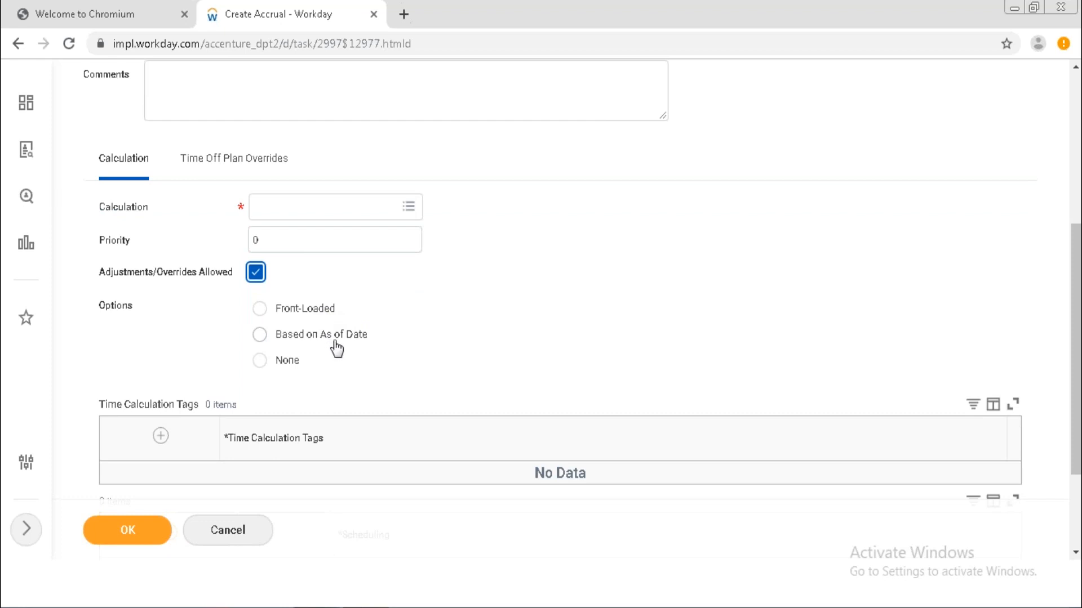
{"action": "left_click", "coordinate": [320, 317]}
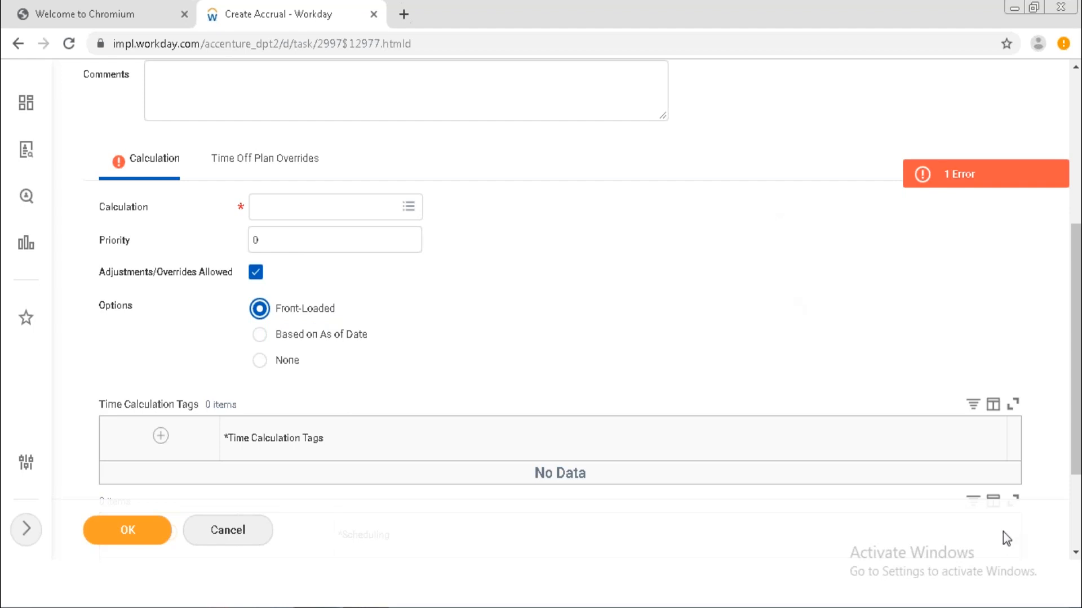
{"action": "left_click", "coordinate": [1075, 553]}
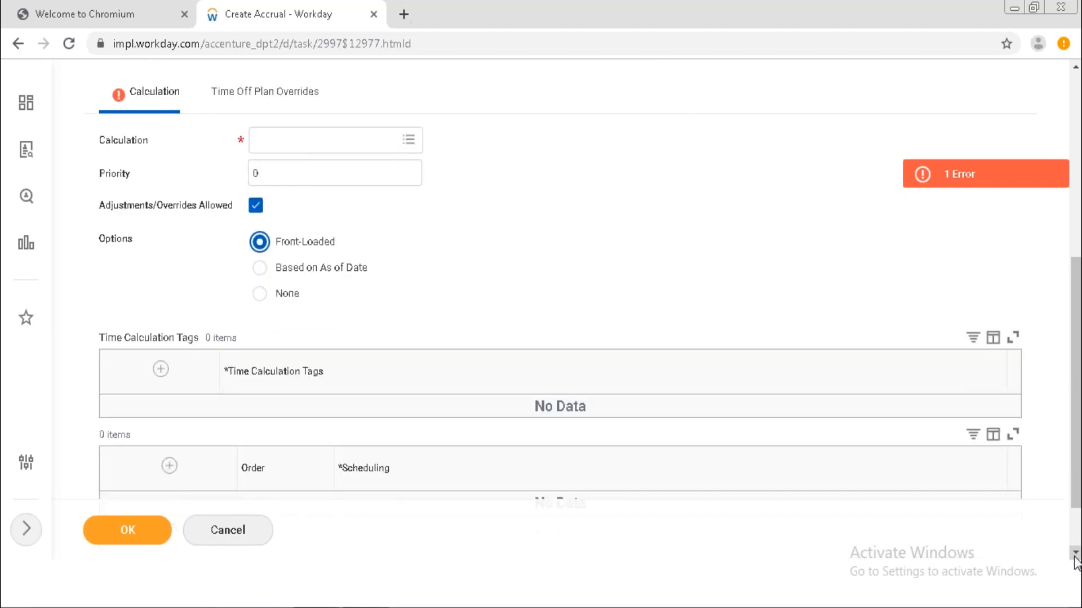
{"action": "left_click", "coordinate": [1075, 554]}
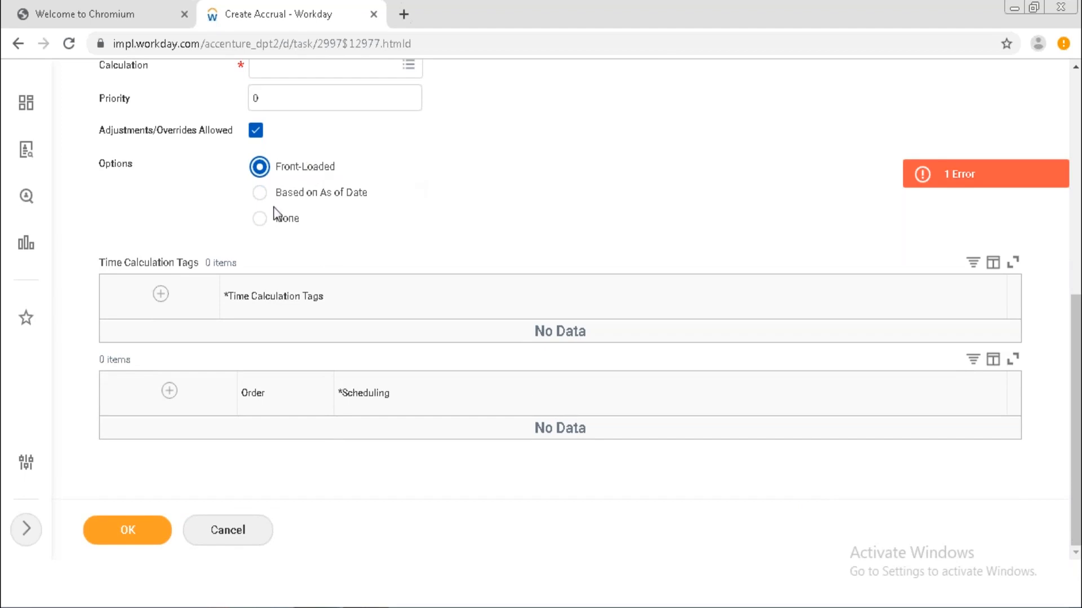
Insert a new blank row in the accrual's Scheduling grid.
{"action": "left_click", "coordinate": [169, 391]}
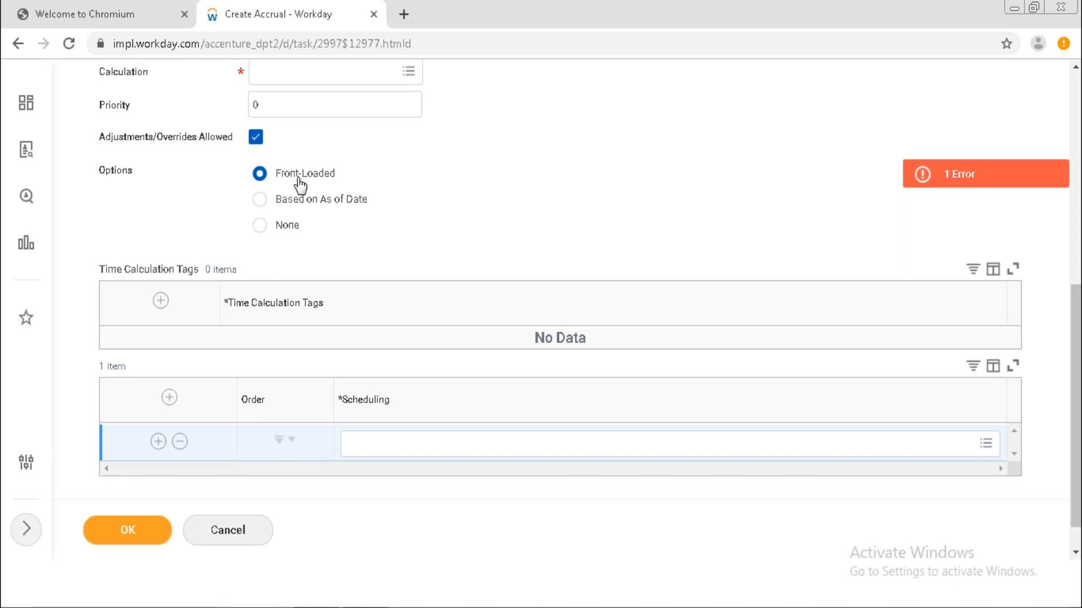
Search the new Scheduling row's prompt for 'schedule', returning 80 results.
{"action": "left_click", "coordinate": [411, 454]}
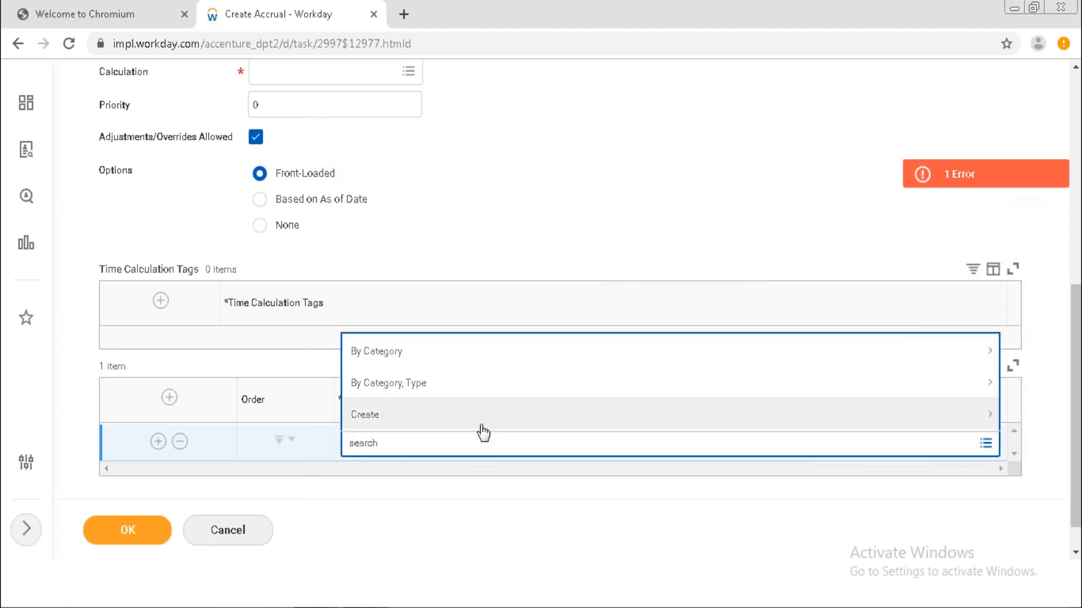
{"action": "left_click", "coordinate": [511, 364]}
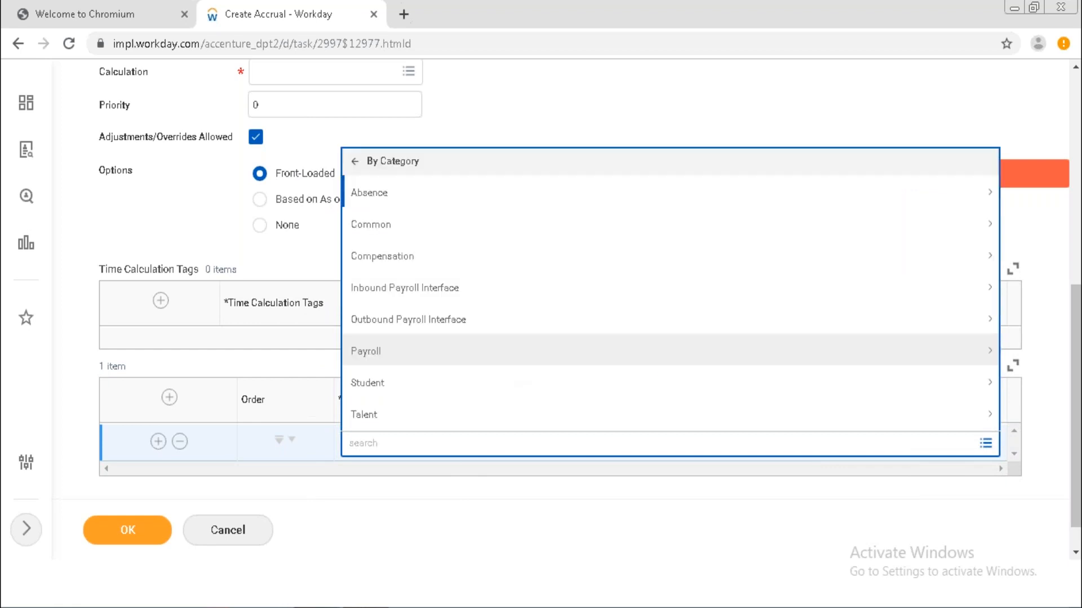
{"action": "left_click", "coordinate": [473, 449]}
{"action": "type", "text": "schedule"}
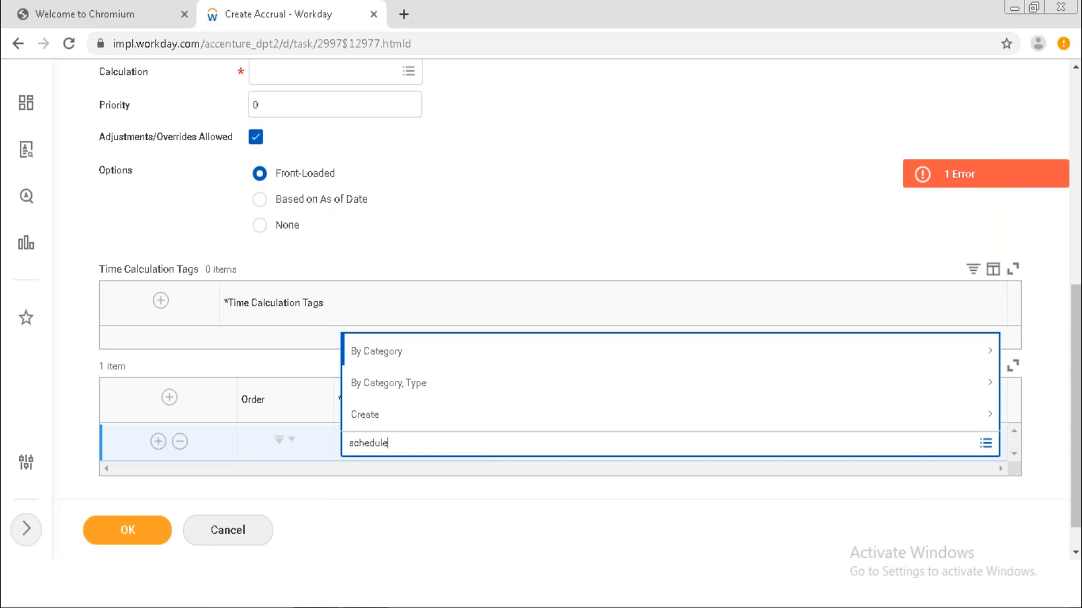
{"action": "key", "text": "Return"}
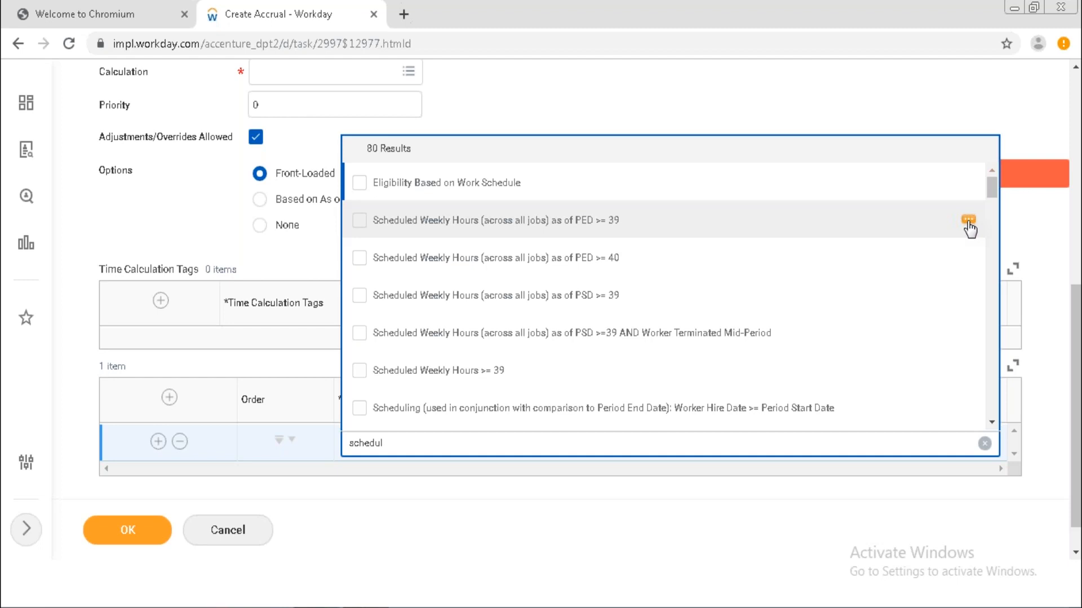
{"action": "left_click", "coordinate": [969, 221]}
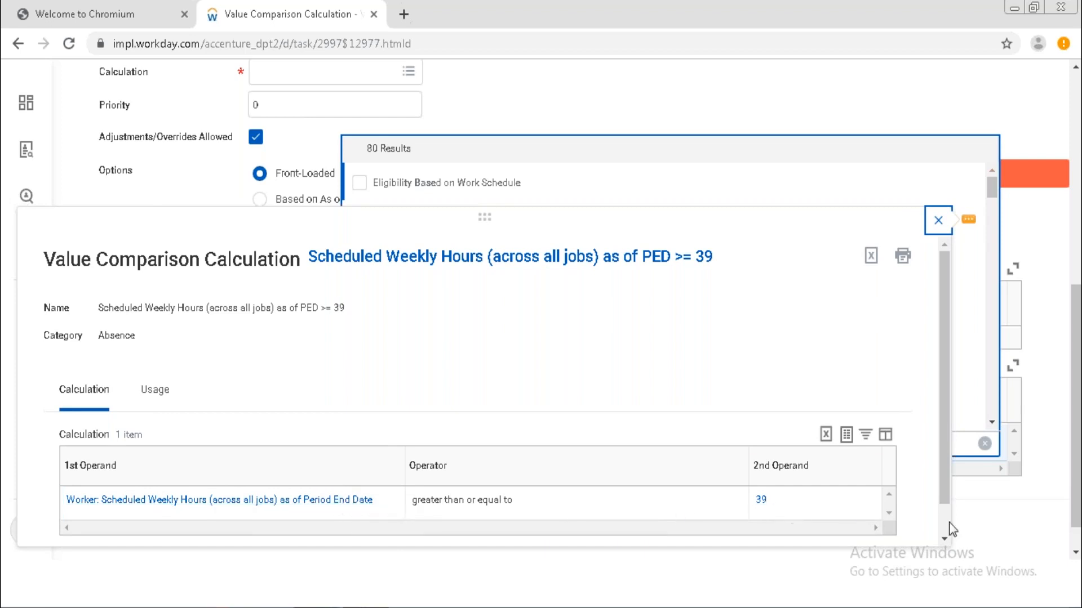
{"action": "left_click", "coordinate": [945, 538]}
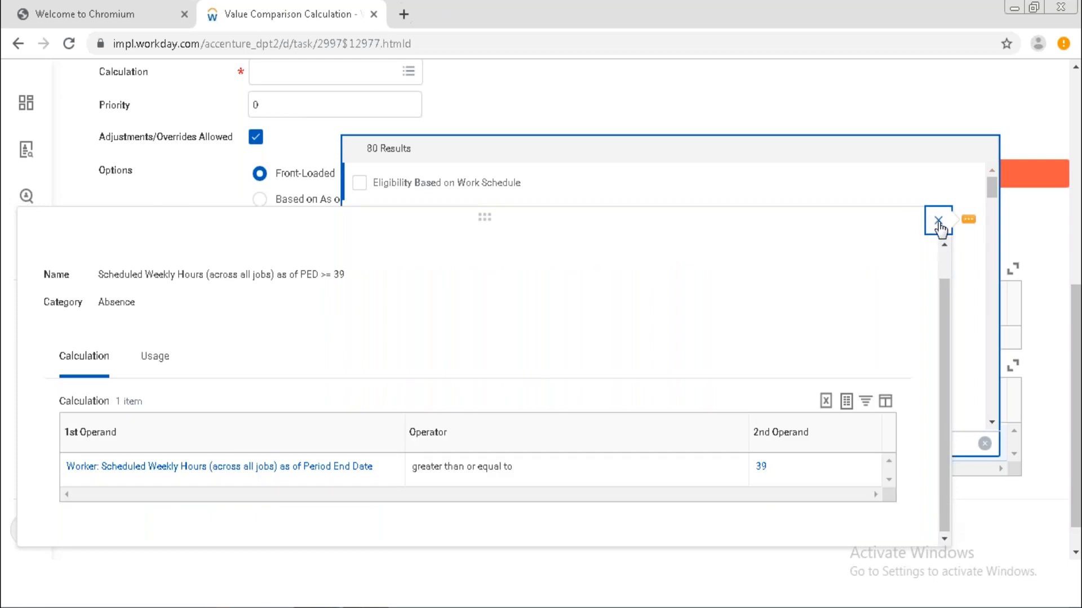
{"action": "left_click", "coordinate": [938, 224]}
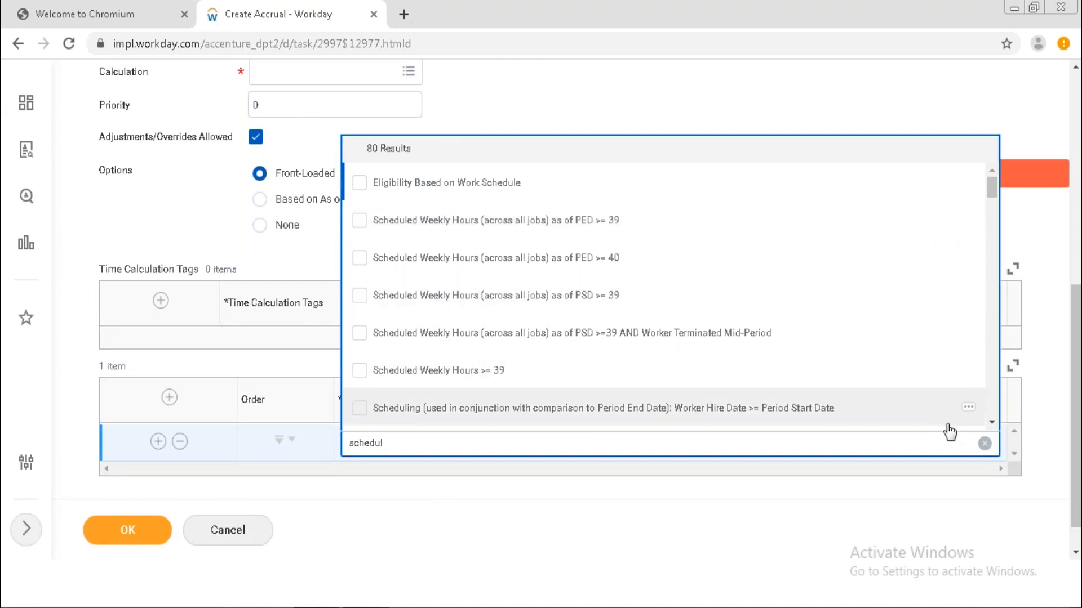
Scroll down through the scheduling search results.
{"action": "scroll", "coordinate": [665, 299], "scroll_direction": "down", "scroll_amount": 4}
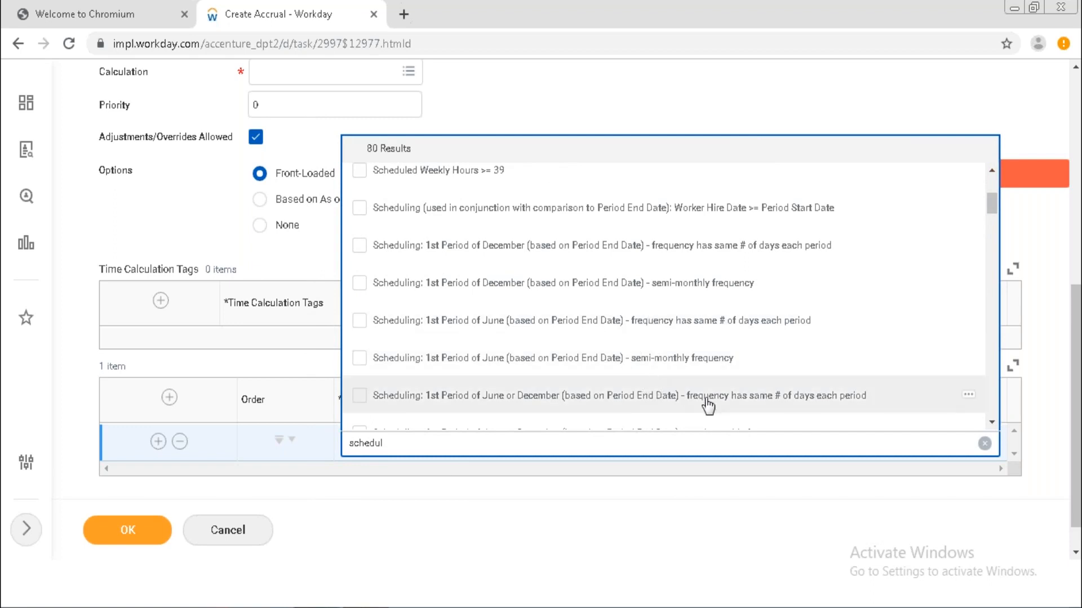
{"action": "left_click", "coordinate": [991, 422]}
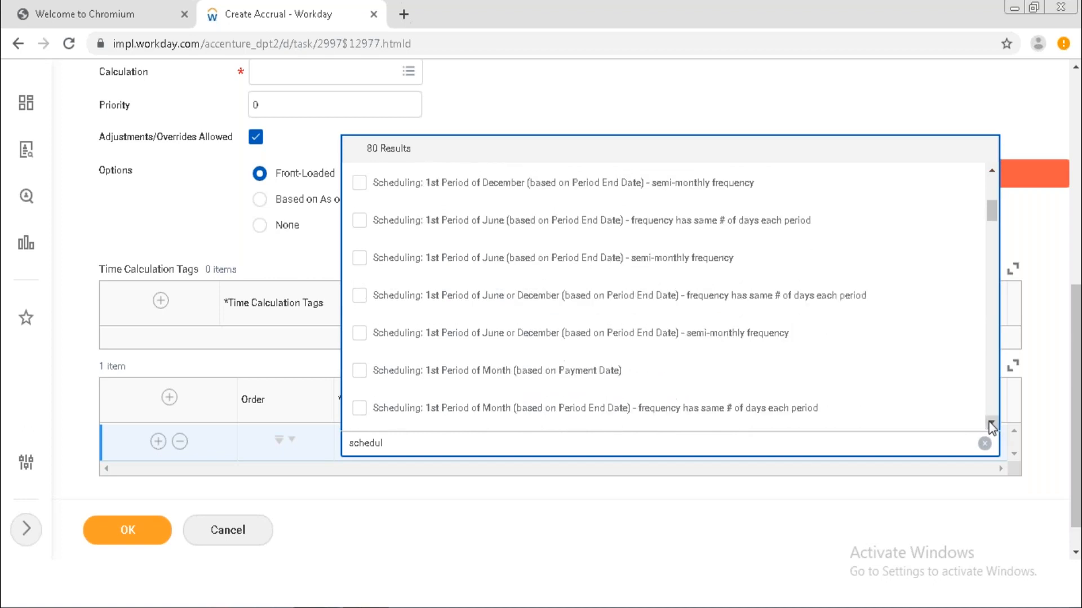
{"action": "left_click", "coordinate": [991, 424]}
{"action": "left_click", "coordinate": [992, 423]}
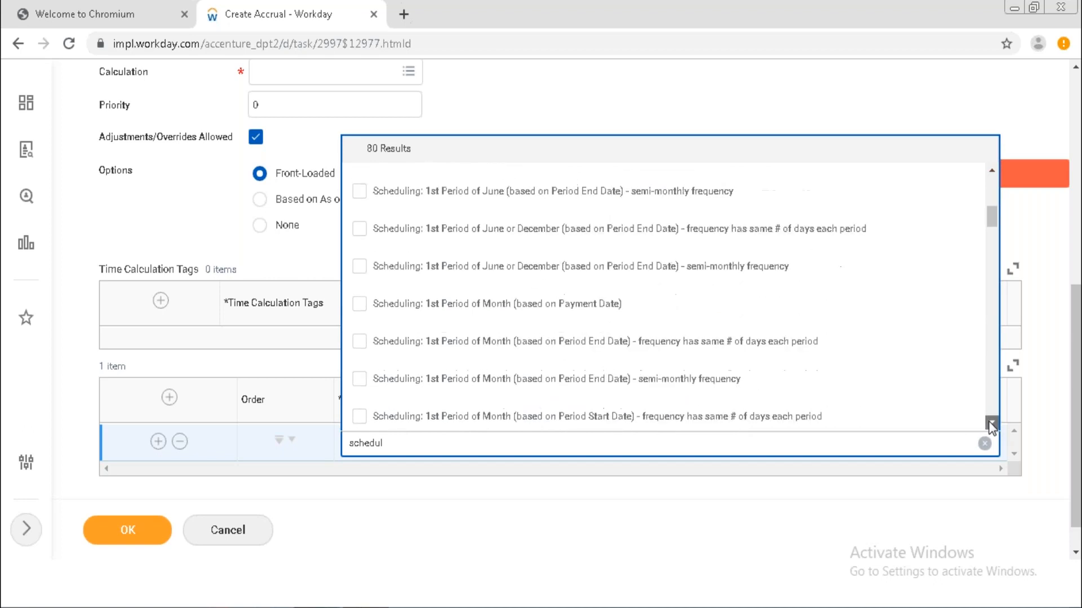
{"action": "left_click", "coordinate": [992, 424]}
{"action": "left_click", "coordinate": [991, 424]}
{"action": "left_click", "coordinate": [991, 424]}
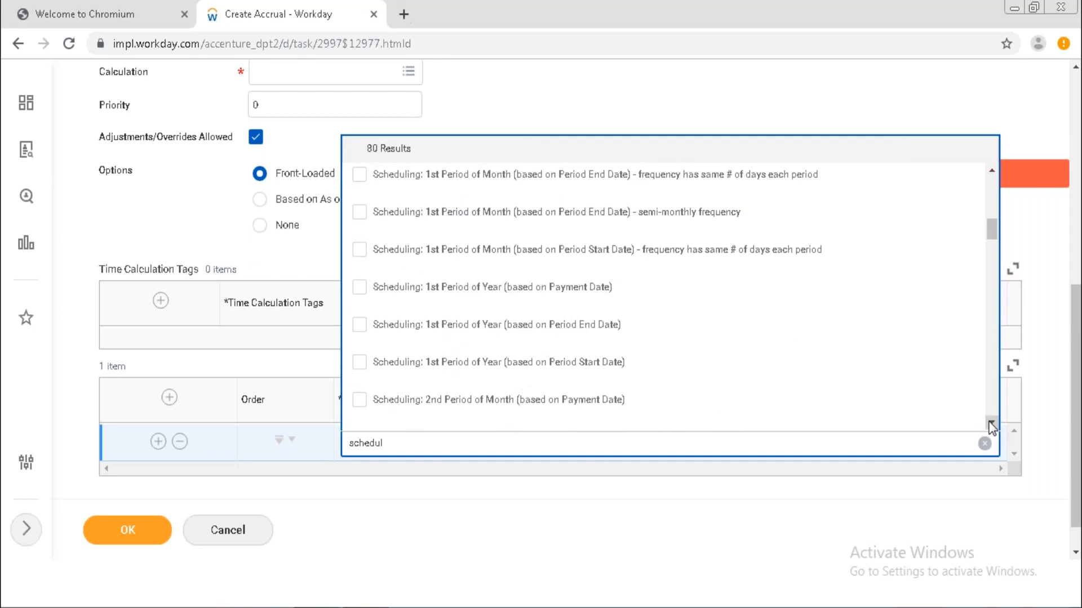
{"action": "left_click", "coordinate": [992, 424]}
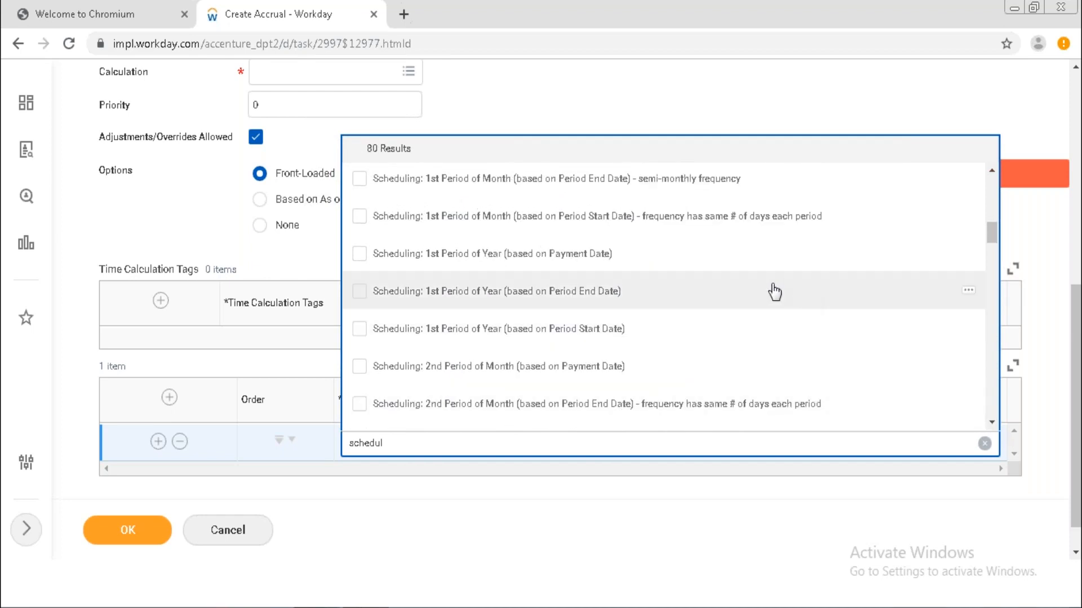
{"action": "left_click", "coordinate": [991, 423]}
{"action": "scroll", "coordinate": [991, 423], "scroll_direction": "down", "scroll_amount": 8}
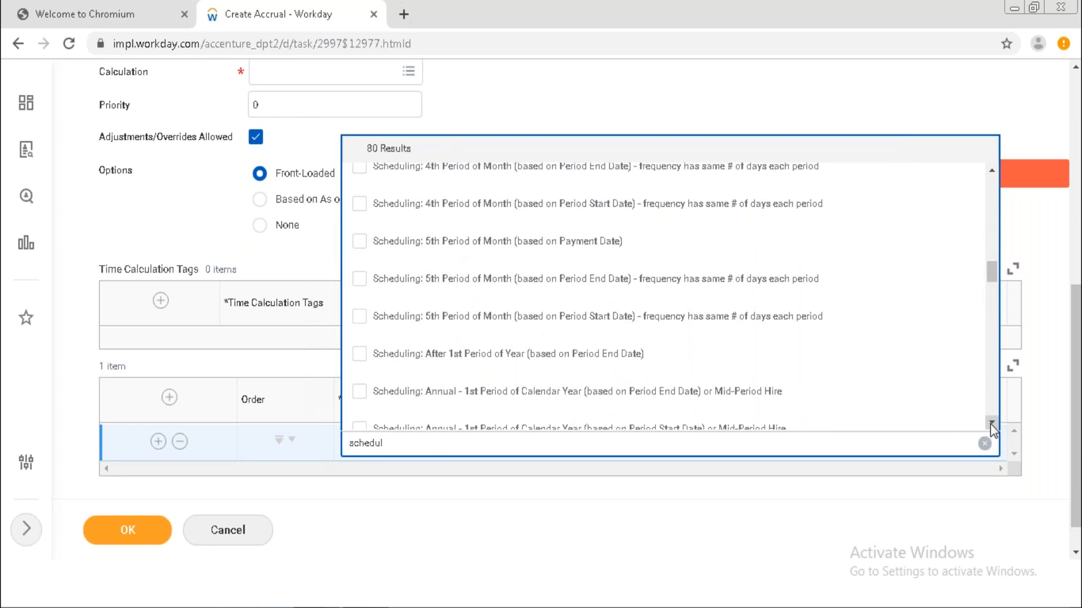
{"action": "scroll", "coordinate": [993, 430], "scroll_direction": "down", "scroll_amount": 4}
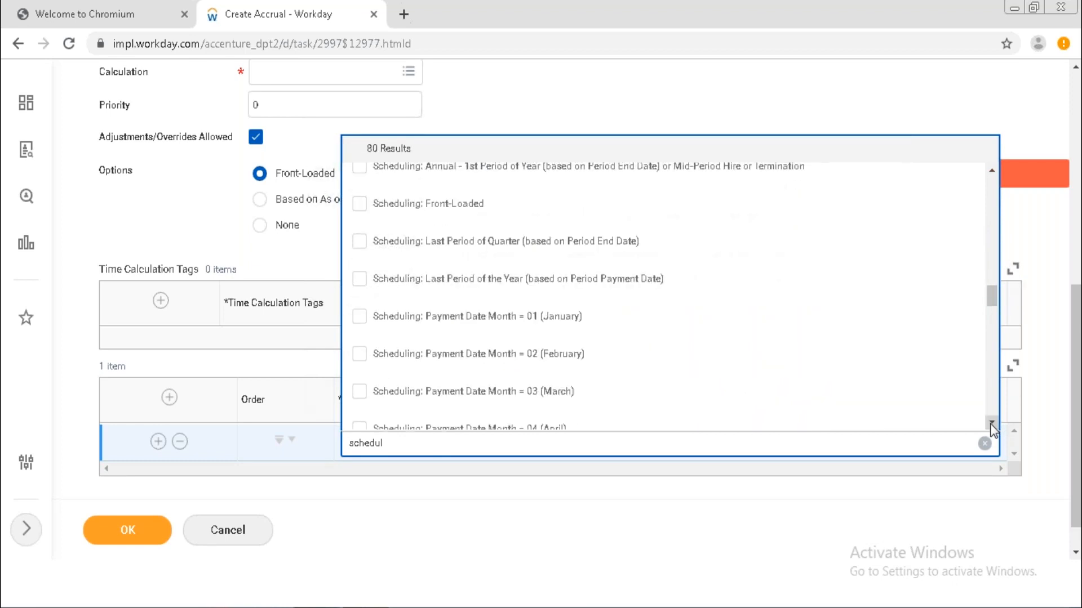
{"action": "scroll", "coordinate": [993, 430], "scroll_direction": "down", "scroll_amount": 3}
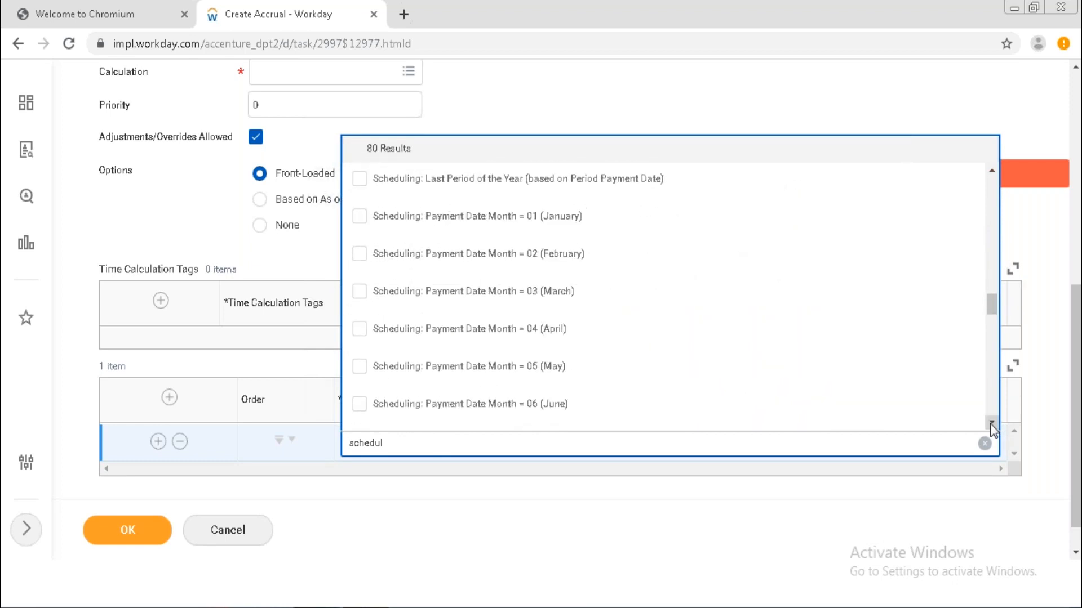
{"action": "scroll", "coordinate": [993, 430], "scroll_direction": "down", "scroll_amount": 7}
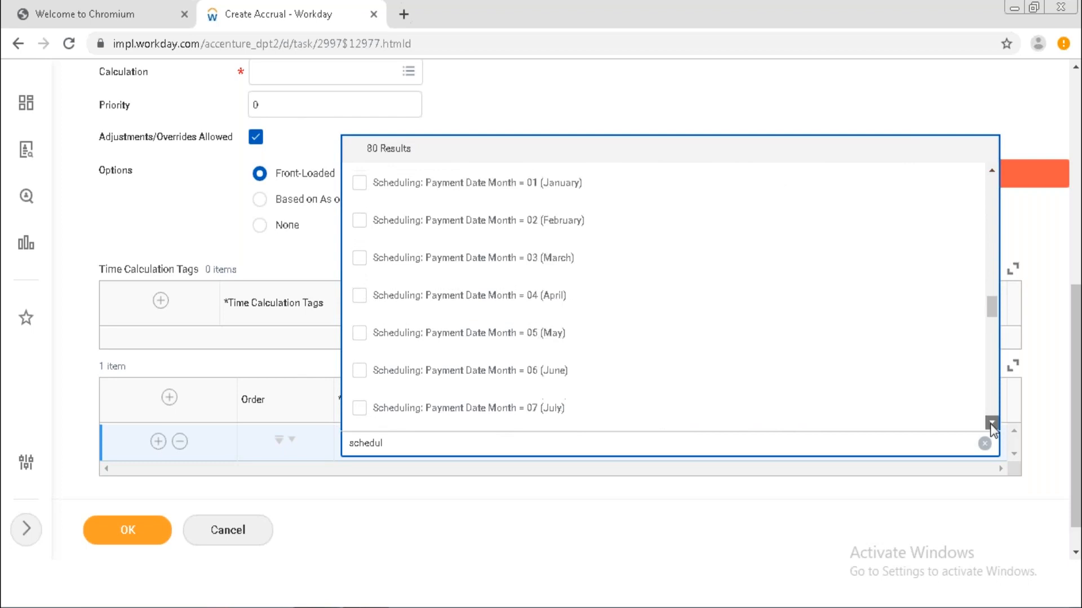
{"action": "scroll", "coordinate": [993, 430], "scroll_direction": "down", "scroll_amount": 10}
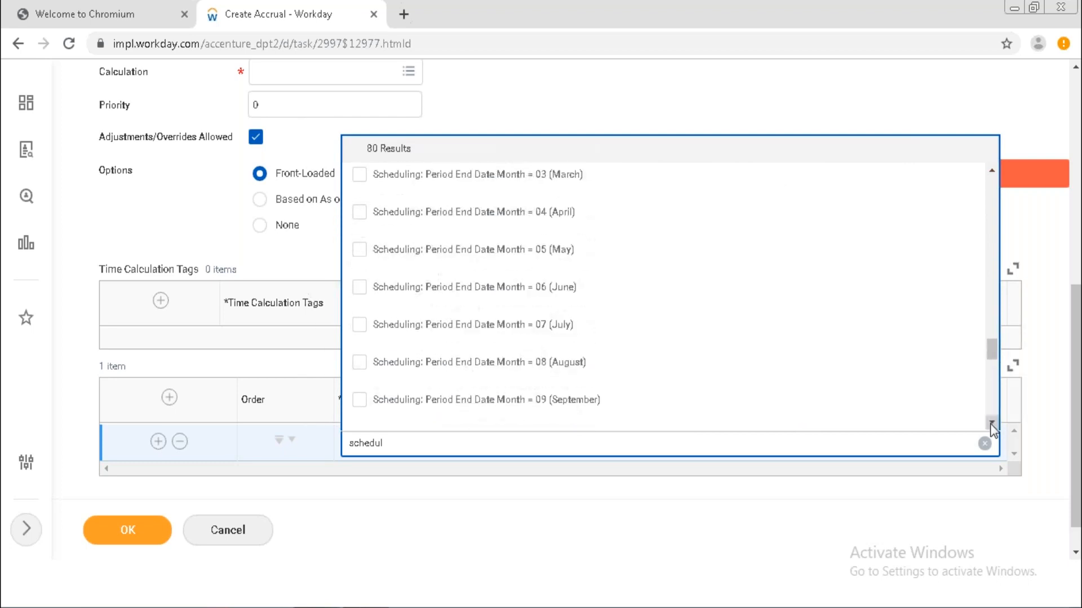
{"action": "scroll", "coordinate": [993, 430], "scroll_direction": "down", "scroll_amount": 15}
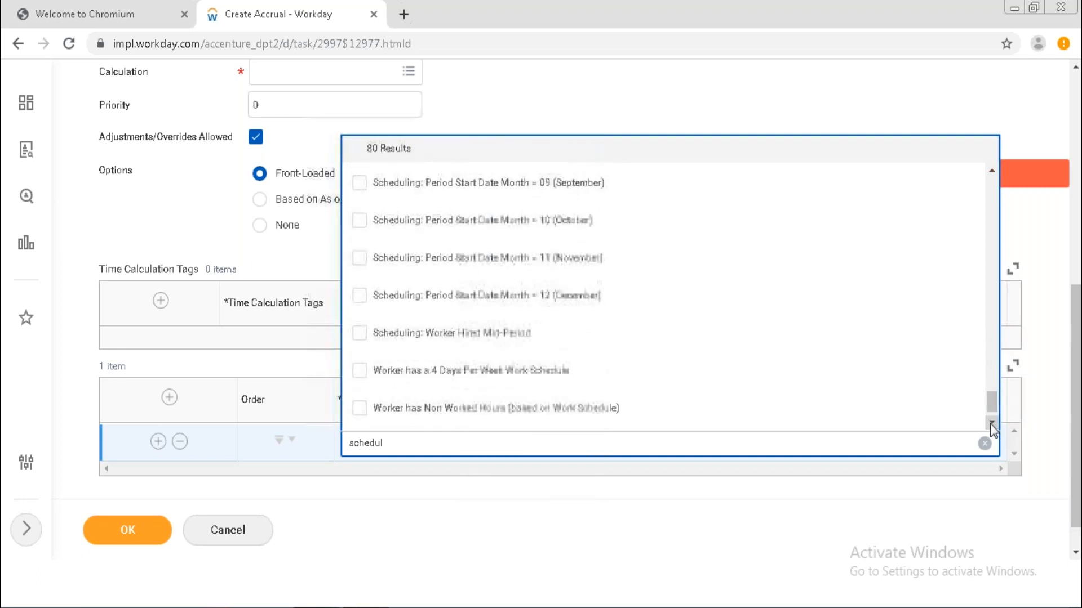
{"action": "scroll", "coordinate": [992, 430], "scroll_direction": "down", "scroll_amount": 1}
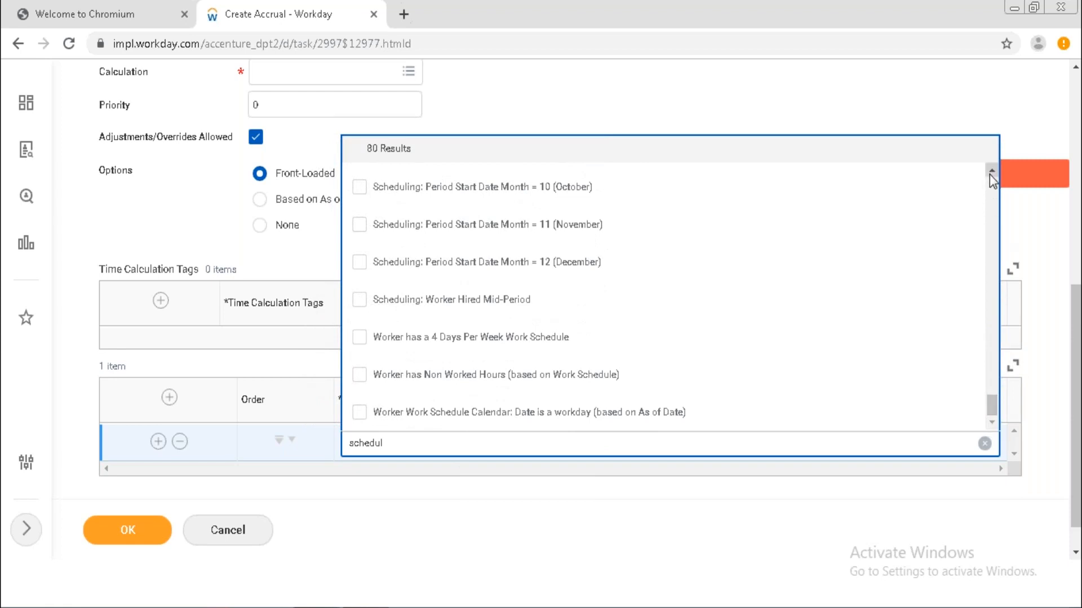
Tick 'Annual - 1st Period of Year (based on Period End Date) or Mid-Period Hire or Termination'.
{"action": "left_click_drag", "start_coordinate": [990, 174], "coordinate": [992, 181]}
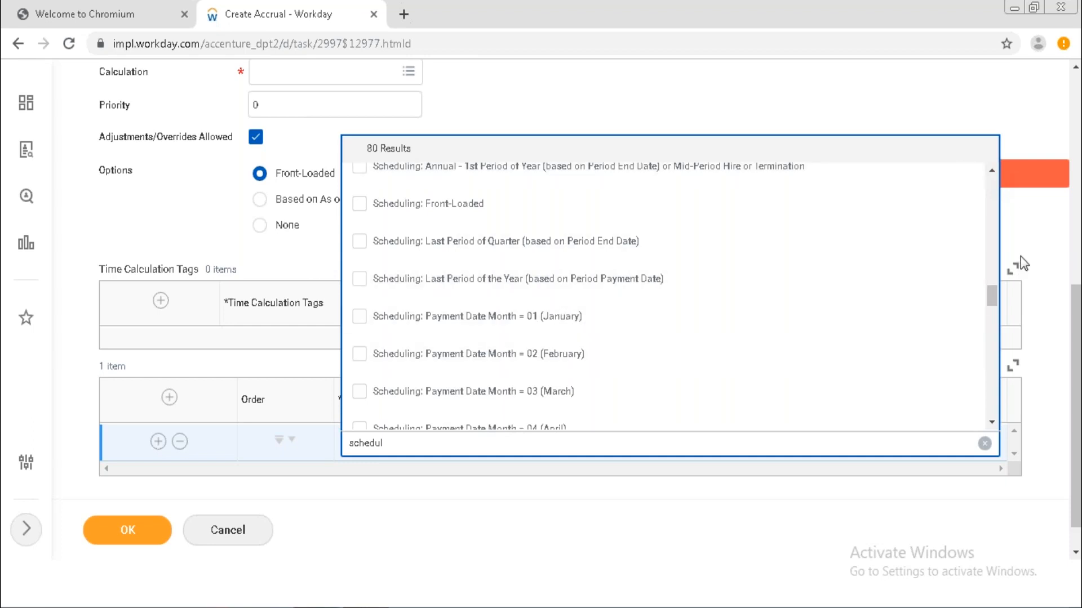
{"action": "left_click", "coordinate": [990, 172]}
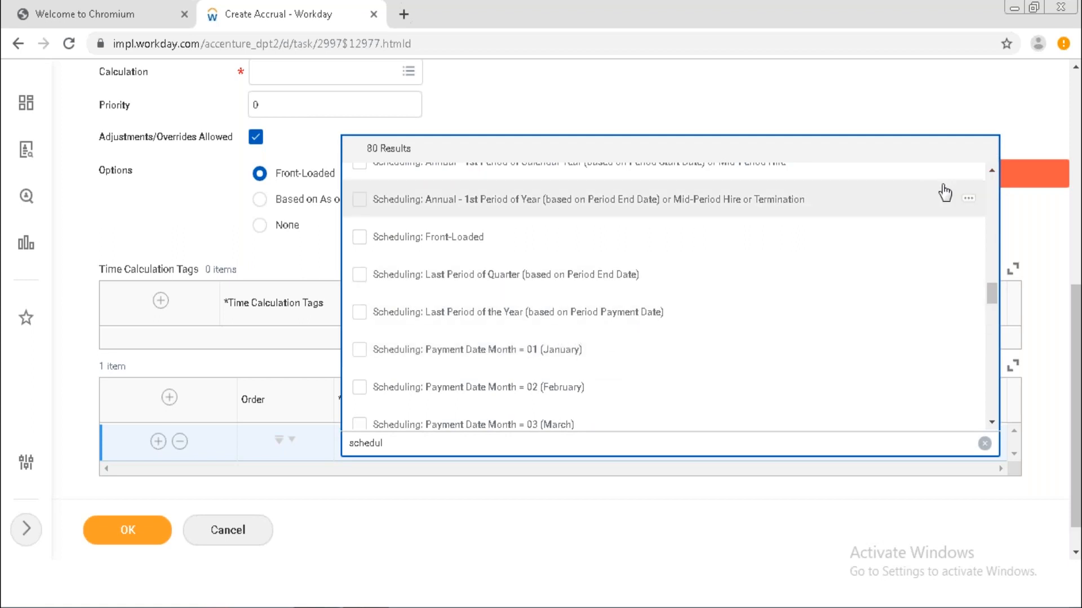
{"action": "left_click", "coordinate": [992, 171]}
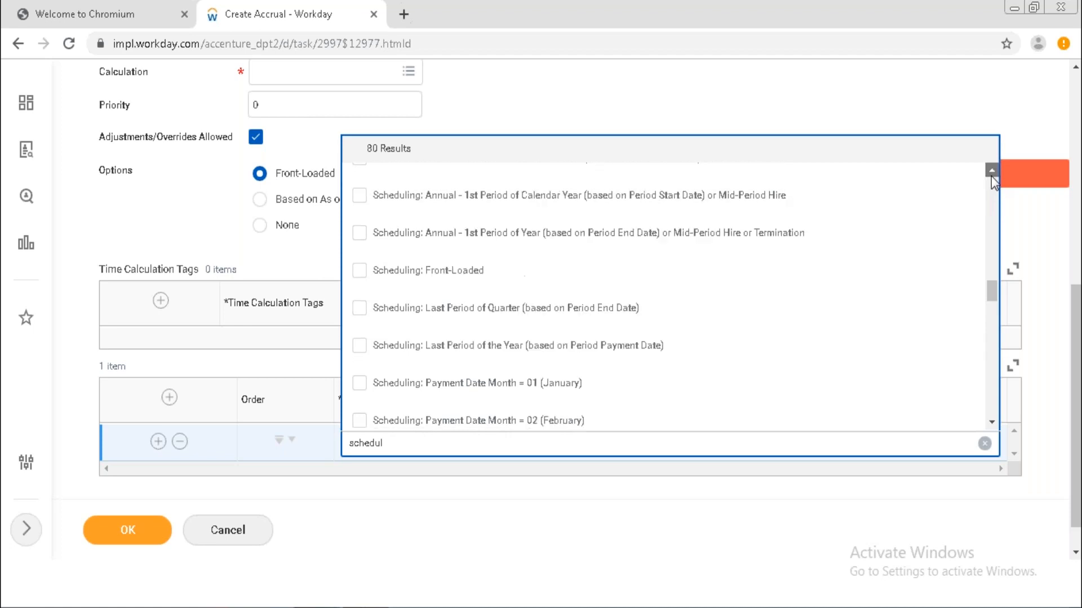
{"action": "left_click", "coordinate": [991, 173]}
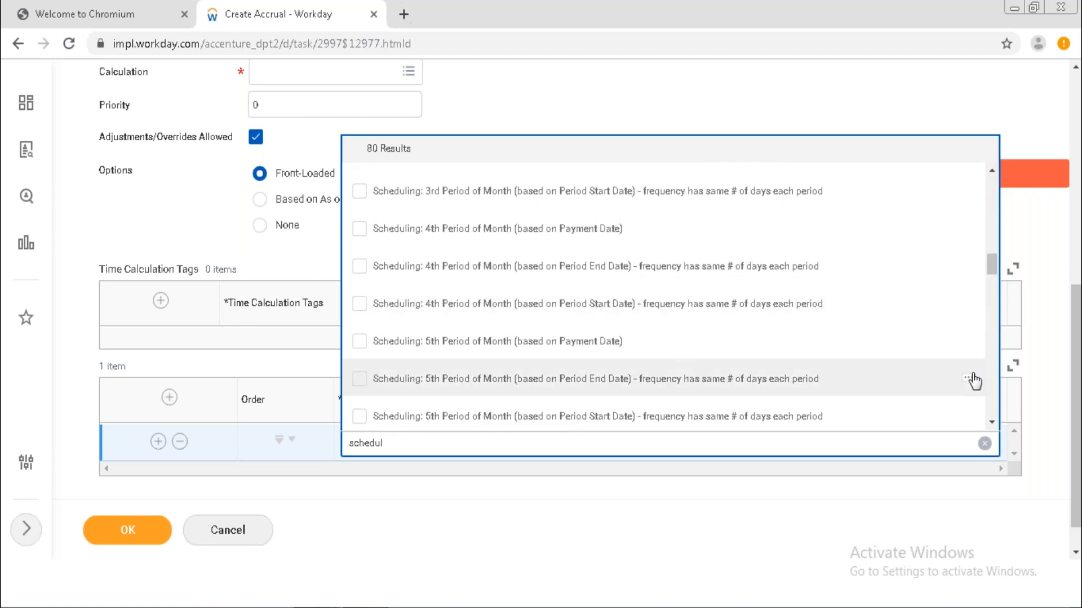
{"action": "left_click", "coordinate": [992, 422]}
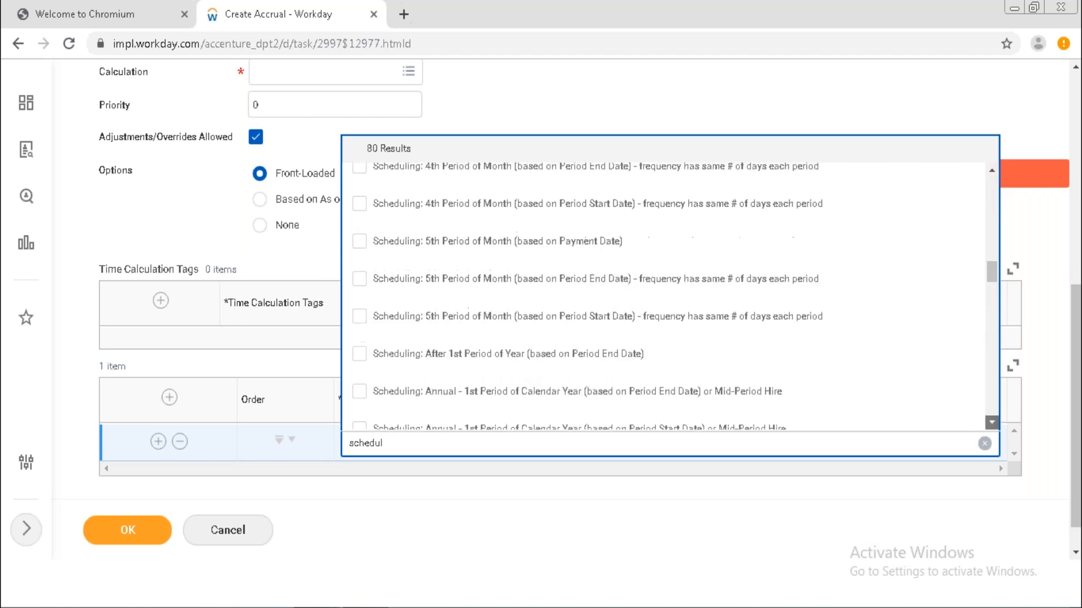
{"action": "scroll", "coordinate": [893, 415], "scroll_direction": "down", "scroll_amount": 2}
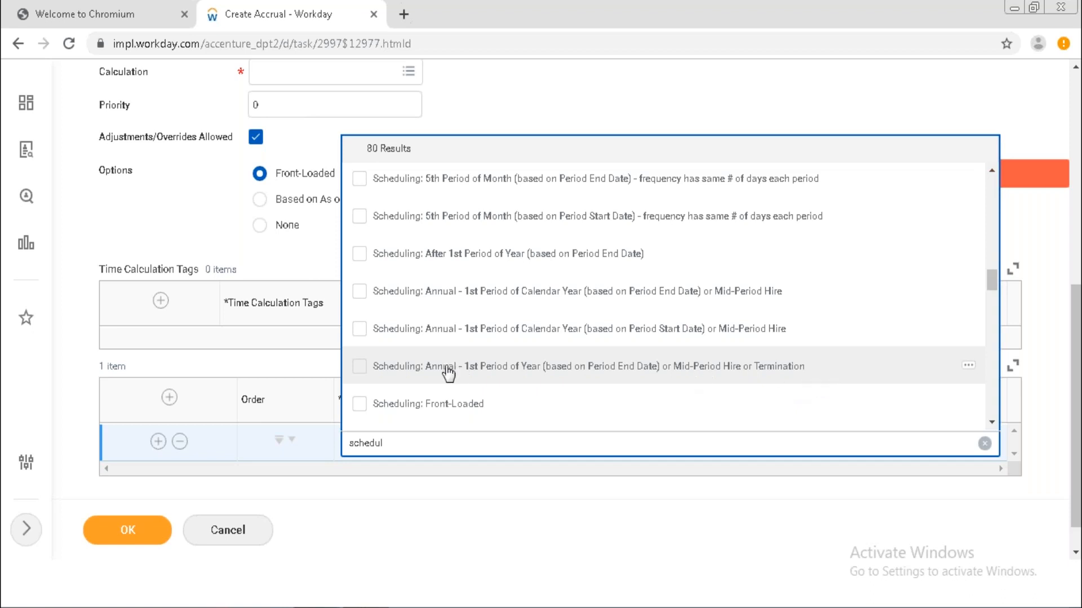
{"action": "left_click", "coordinate": [359, 372]}
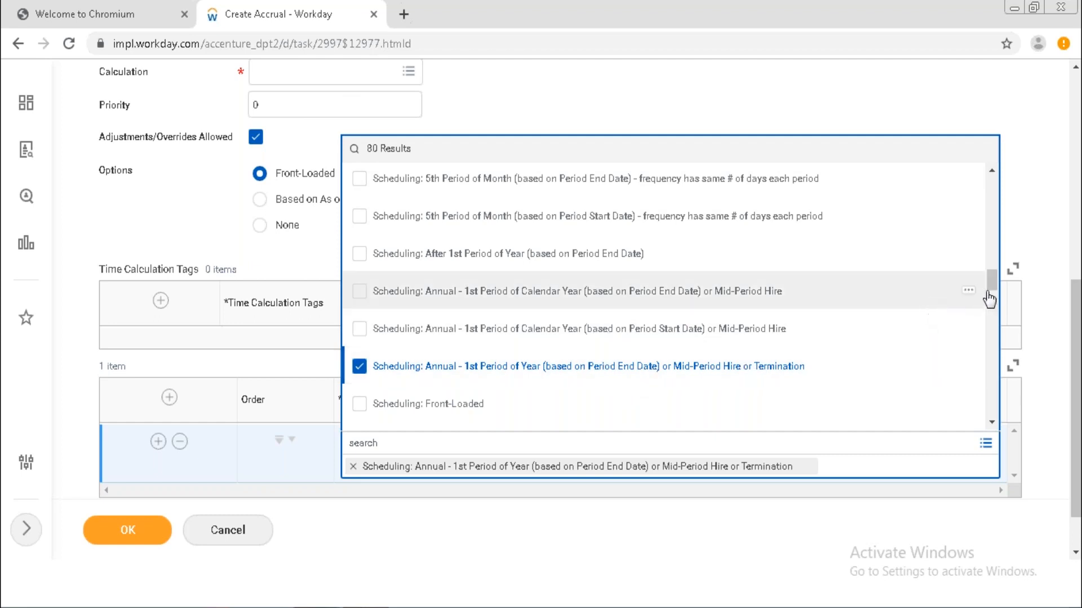
Close the prompt so the Scheduling row shows Annual - 1st Period of Year (based on Period End Date).
{"action": "left_click_drag", "start_coordinate": [993, 282], "coordinate": [984, 203]}
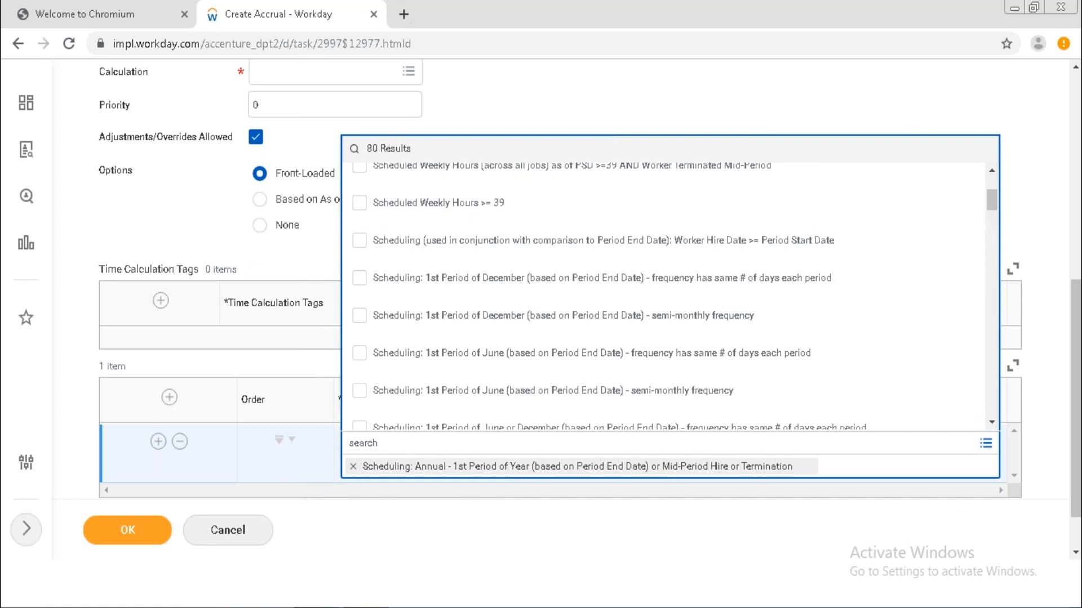
{"action": "left_click", "coordinate": [738, 549]}
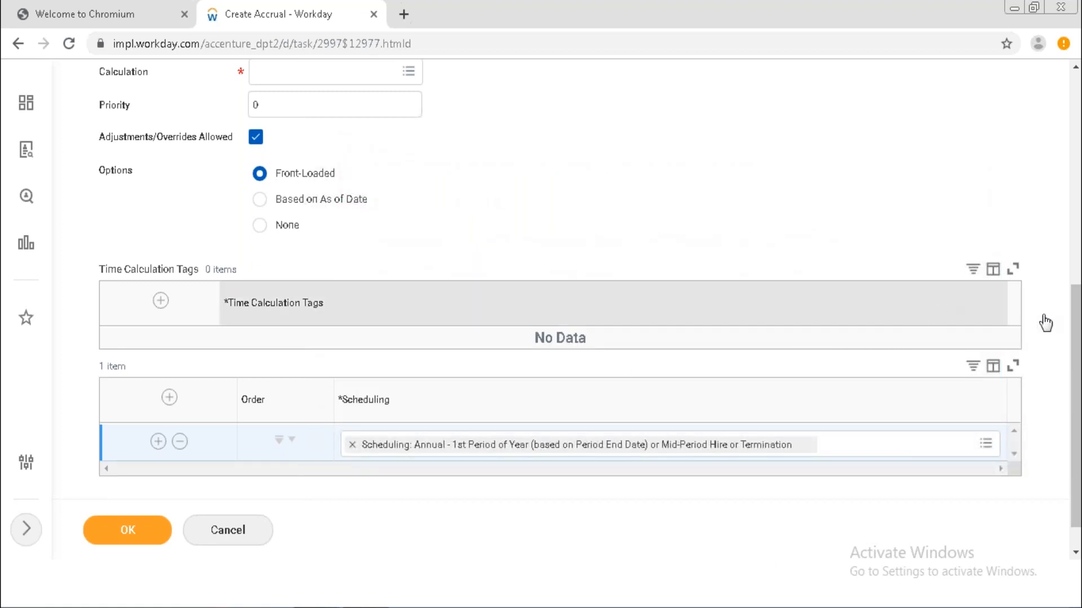
{"action": "left_click_drag", "start_coordinate": [1077, 338], "coordinate": [1077, 304]}
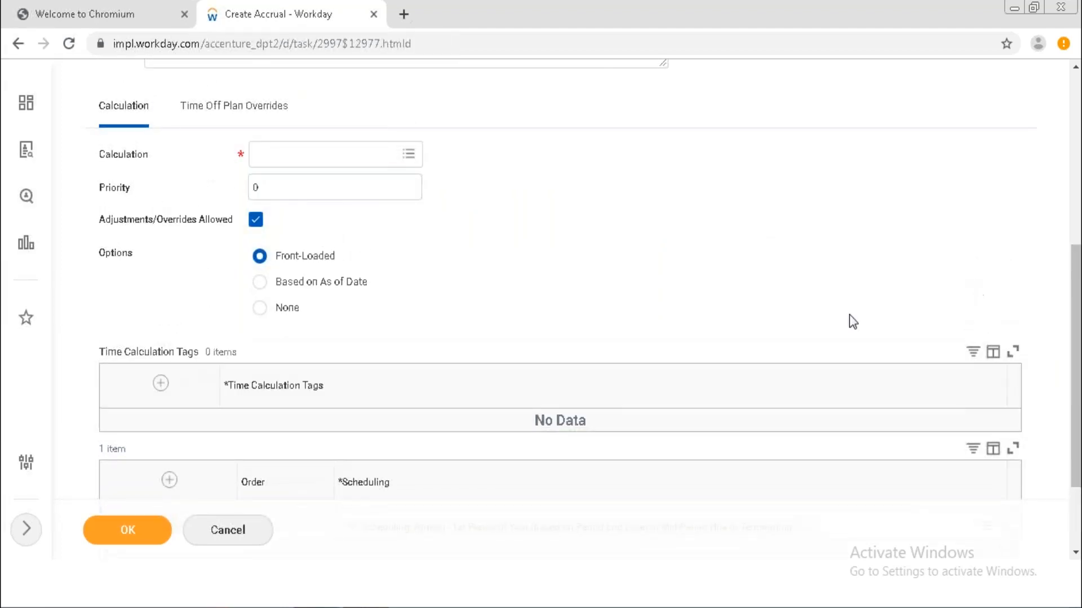
Add and then remove an empty Time Calculation Tags row, and select Based on As of Date.
{"action": "left_click", "coordinate": [161, 385]}
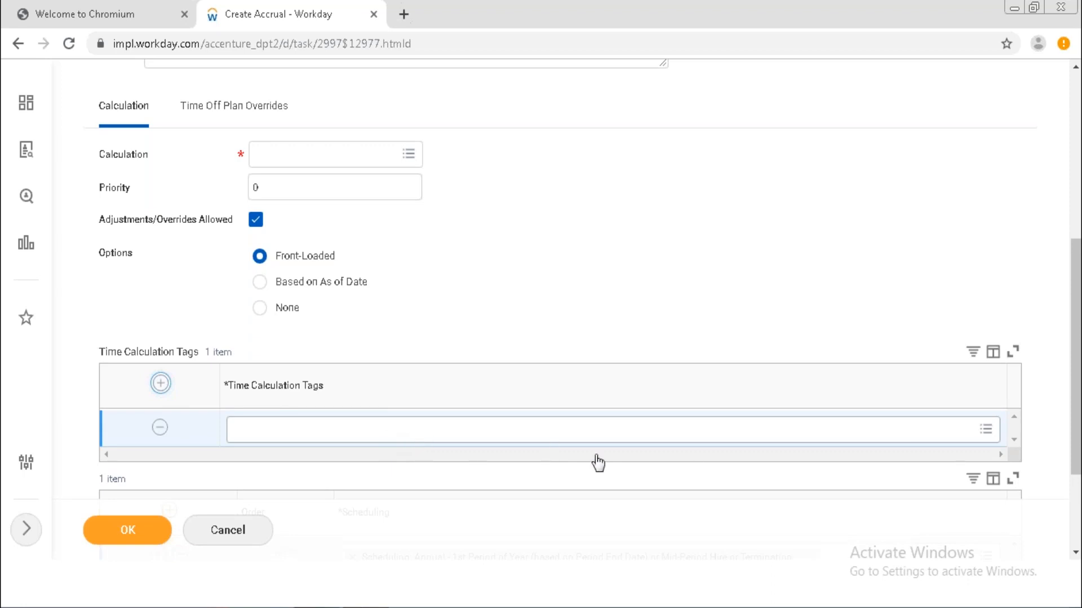
{"action": "left_click", "coordinate": [985, 433]}
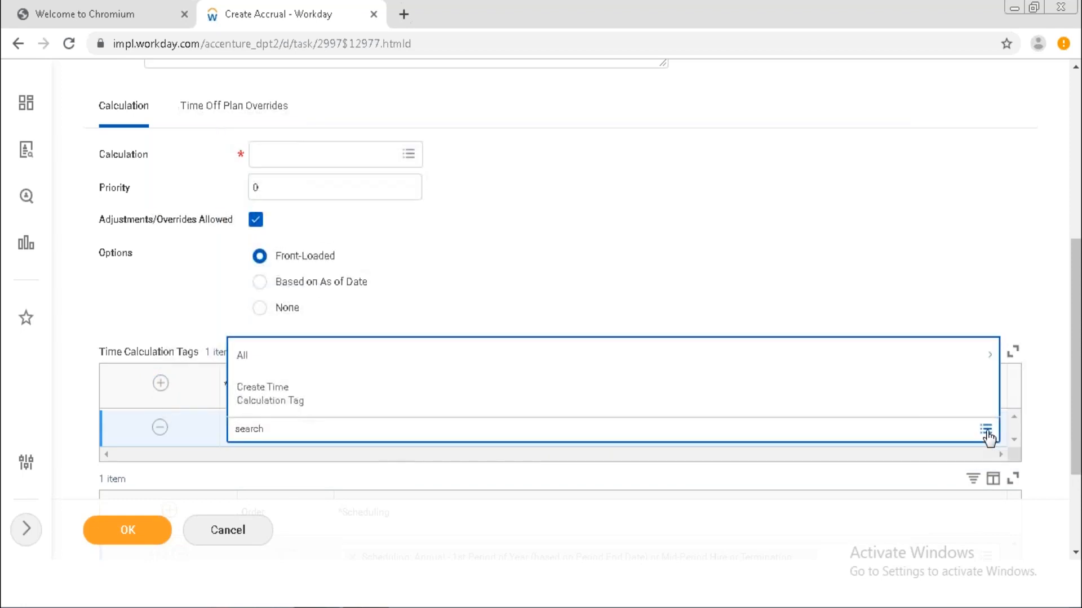
{"action": "left_click", "coordinate": [865, 269]}
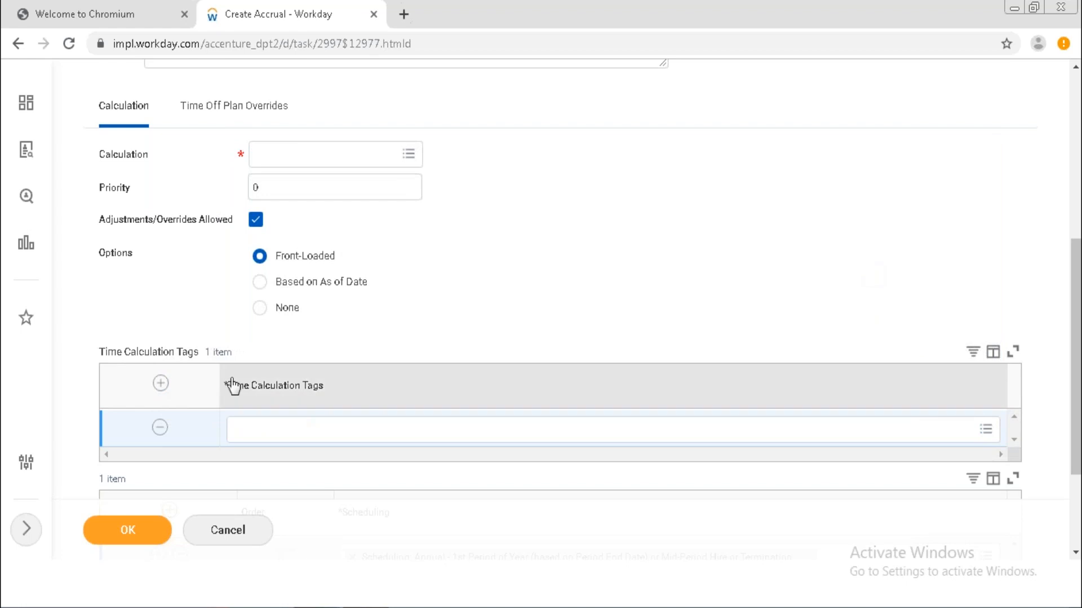
{"action": "left_click", "coordinate": [160, 429]}
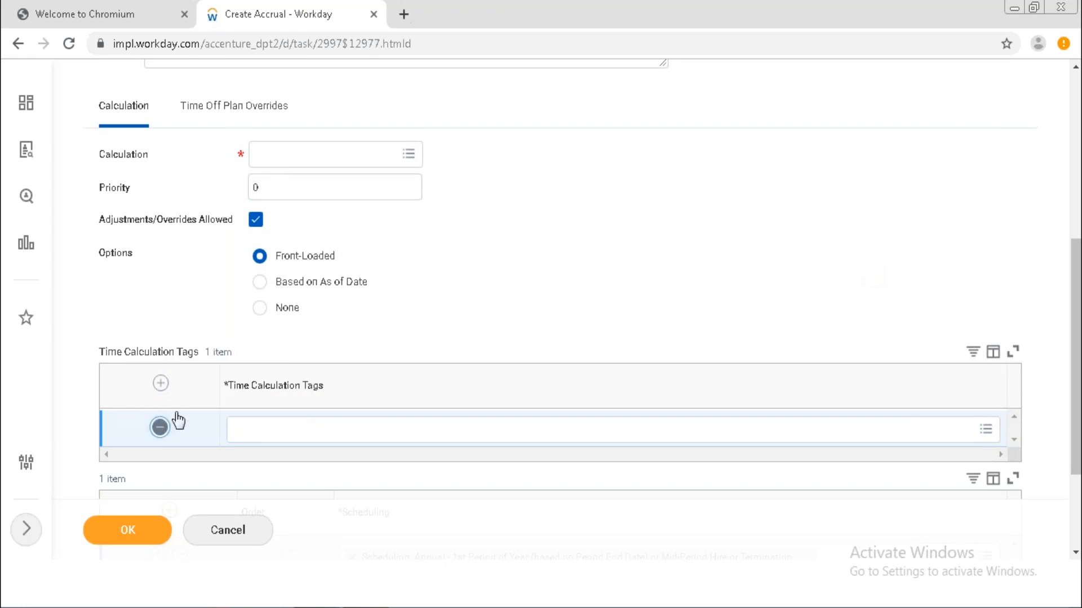
{"action": "left_click", "coordinate": [313, 286]}
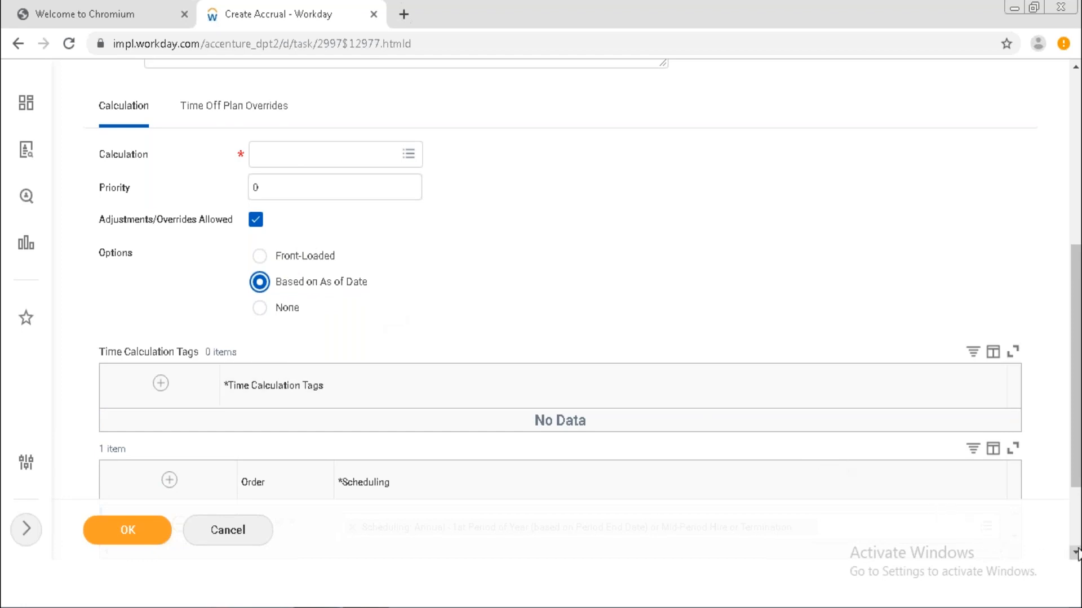
Delete the only Scheduling row so the table shows 0 items, then return to the top of the form.
{"action": "scroll", "coordinate": [1070, 550], "scroll_direction": "down", "scroll_amount": 1}
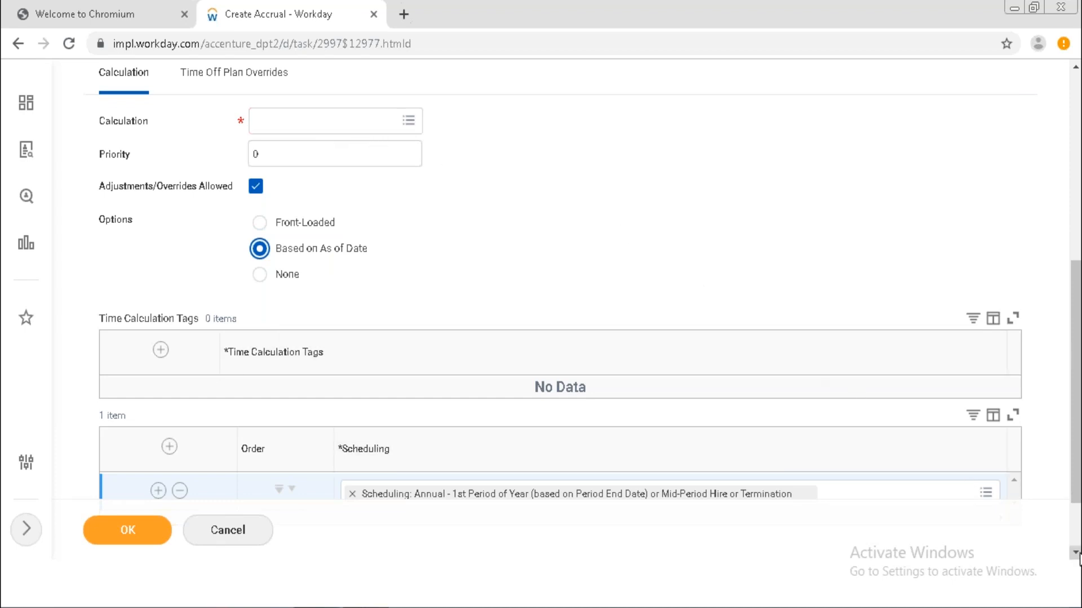
{"action": "scroll", "coordinate": [1078, 557], "scroll_direction": "down", "scroll_amount": 2}
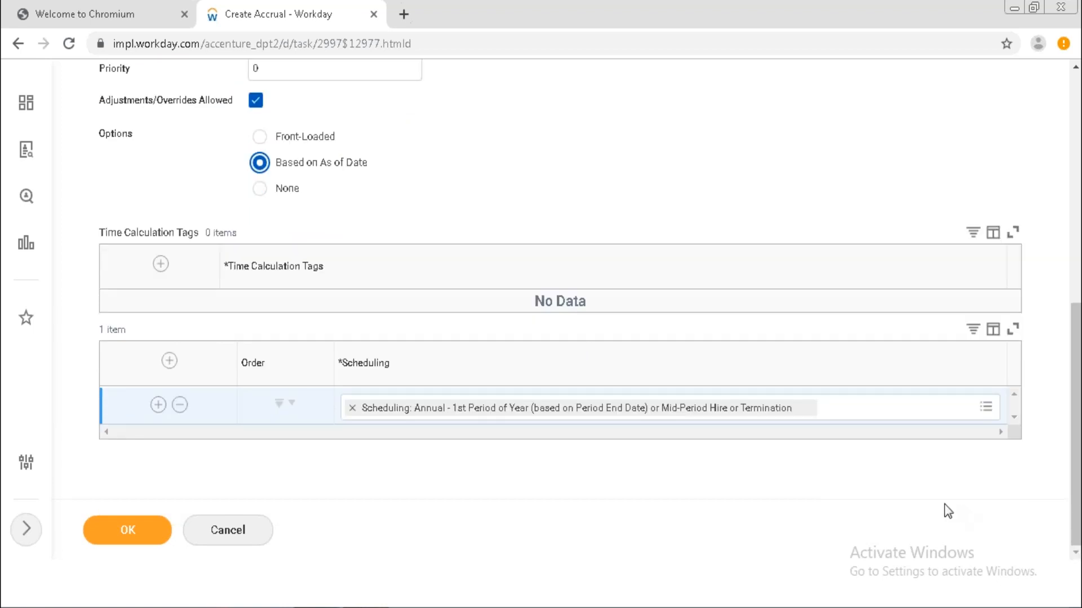
{"action": "left_click", "coordinate": [180, 406]}
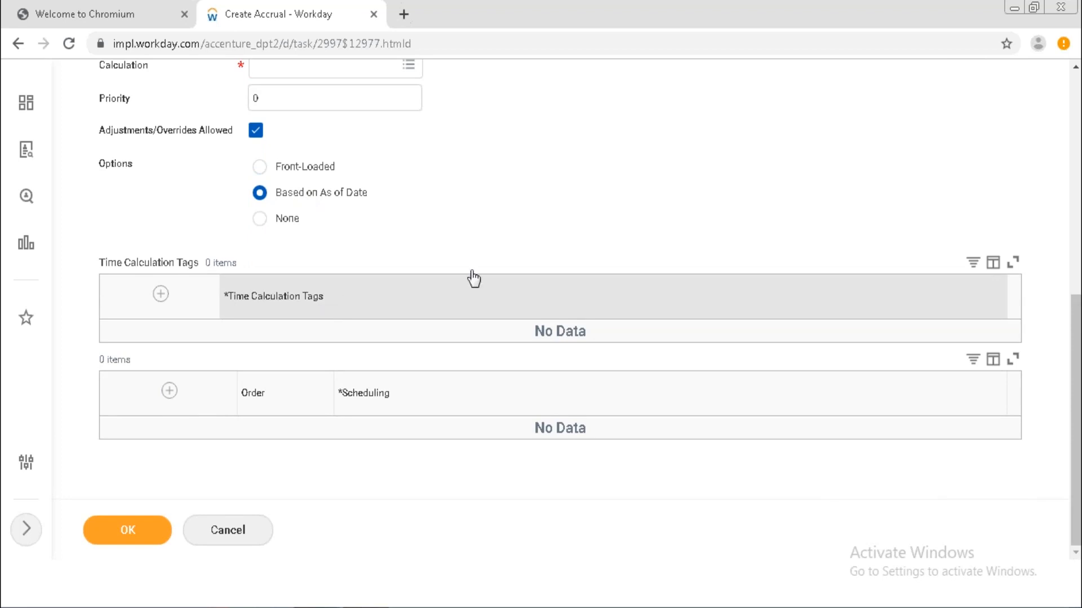
{"action": "left_click", "coordinate": [1075, 71]}
{"action": "left_click", "coordinate": [1074, 71]}
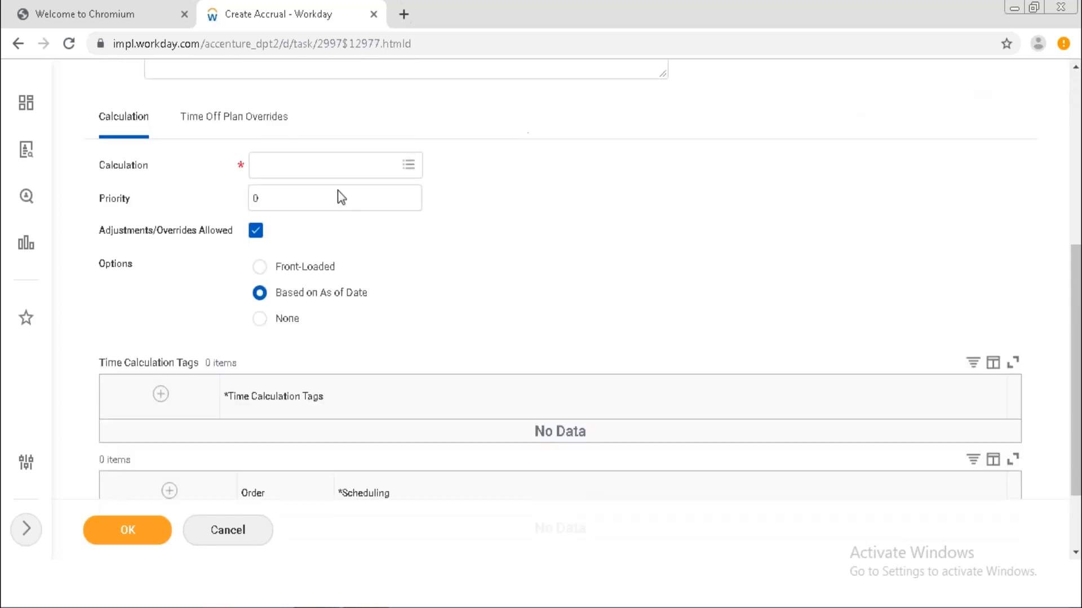
On Time Off Plan Overrides, change Accrual Frequency Method from Start of Period to Custom Frequency.
{"action": "left_click", "coordinate": [233, 125]}
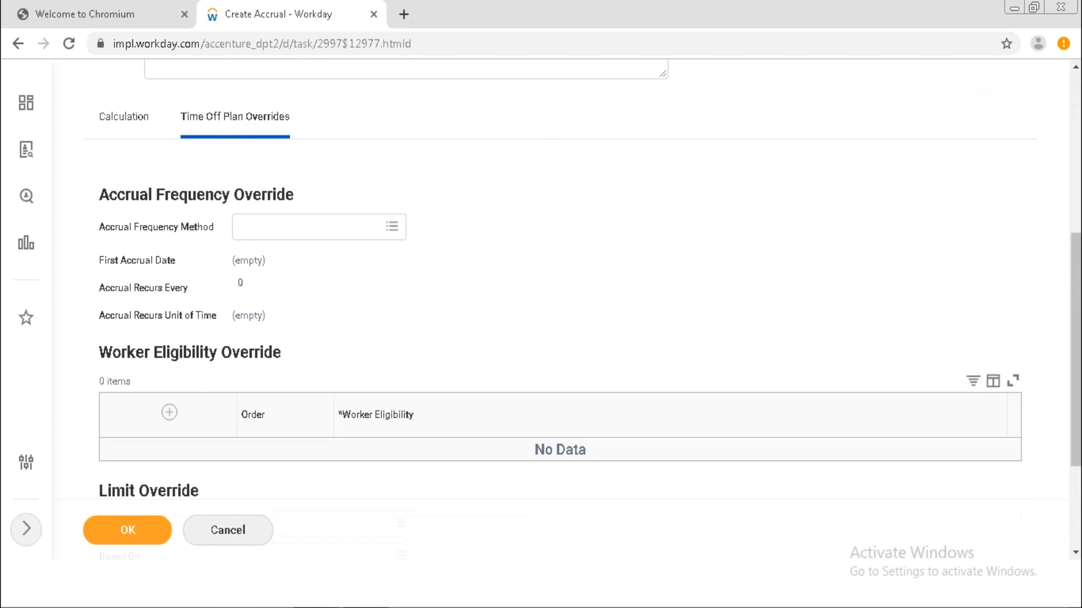
{"action": "left_click", "coordinate": [301, 235]}
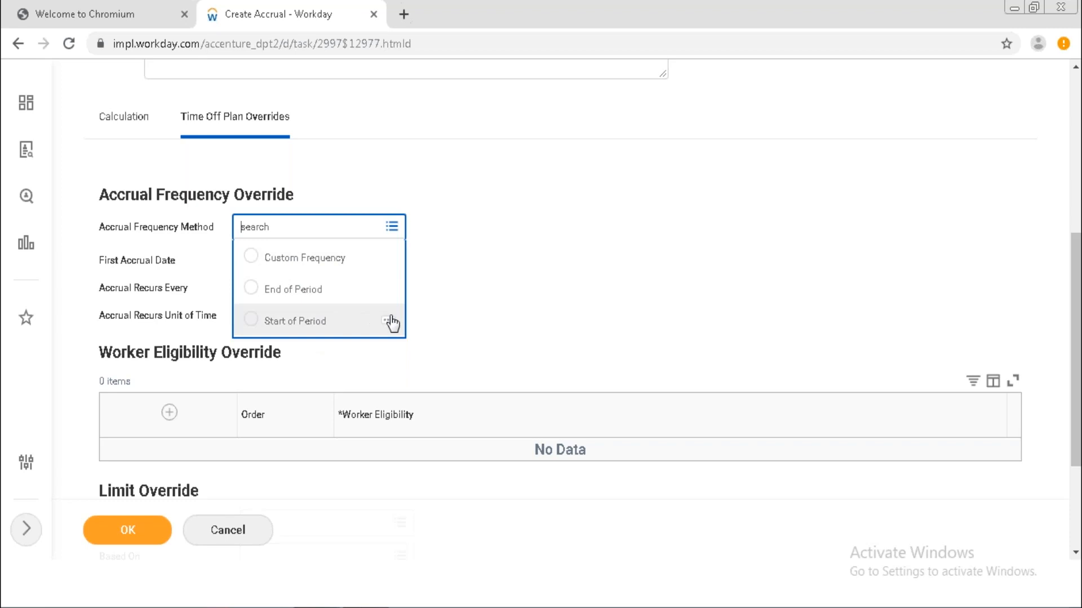
{"action": "left_click", "coordinate": [468, 287]}
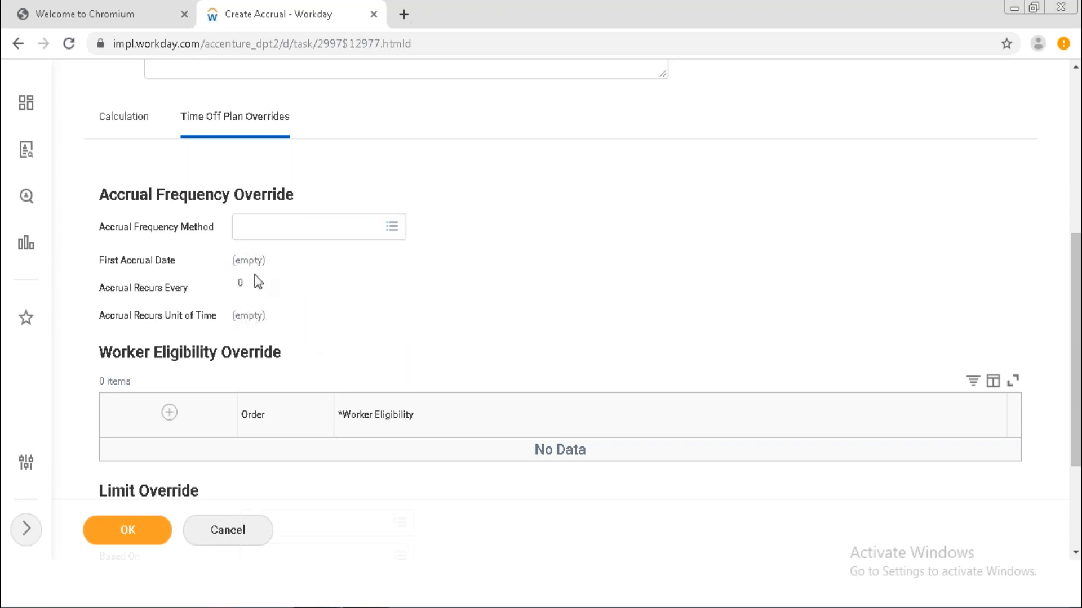
{"action": "left_click", "coordinate": [248, 227]}
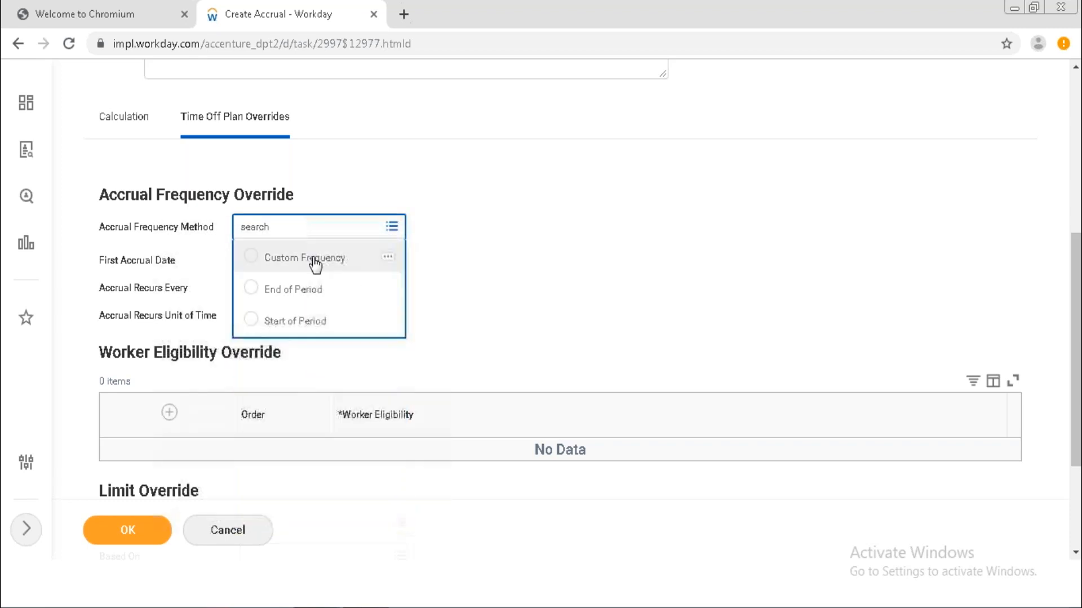
{"action": "left_click", "coordinate": [296, 321]}
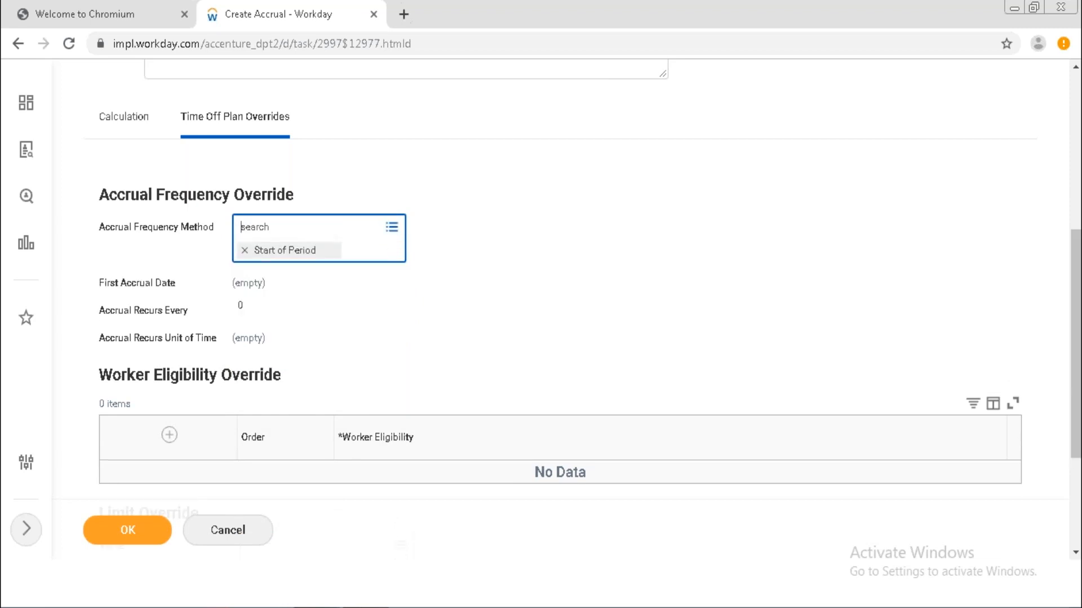
{"action": "left_click", "coordinate": [352, 235]}
{"action": "left_click", "coordinate": [300, 294]}
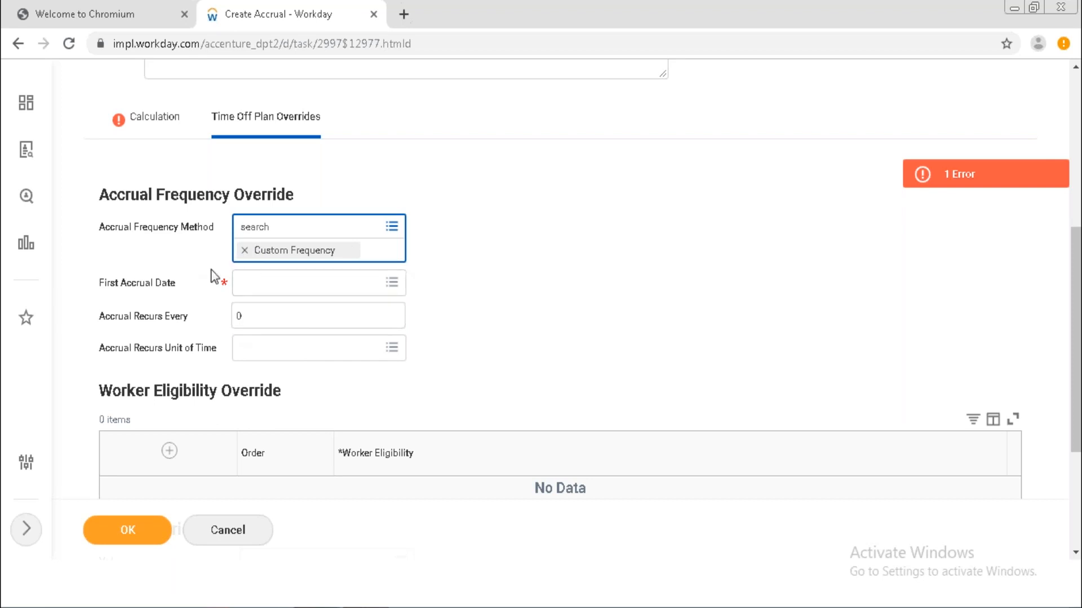
Browse the First Accrual Date options and close them, leaving the date empty.
{"action": "left_click", "coordinate": [263, 291]}
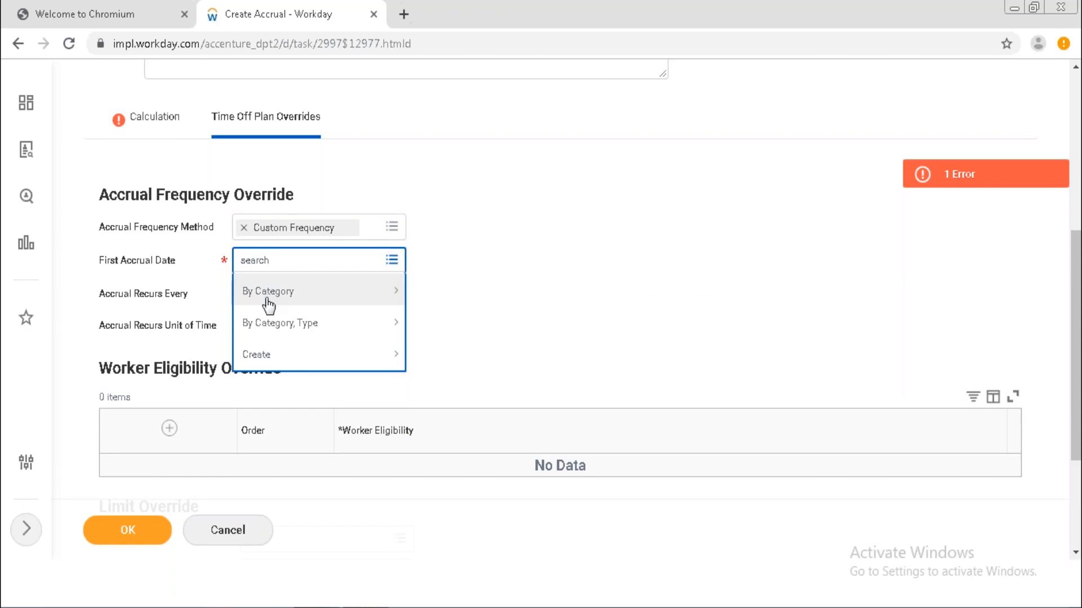
{"action": "left_click", "coordinate": [271, 364]}
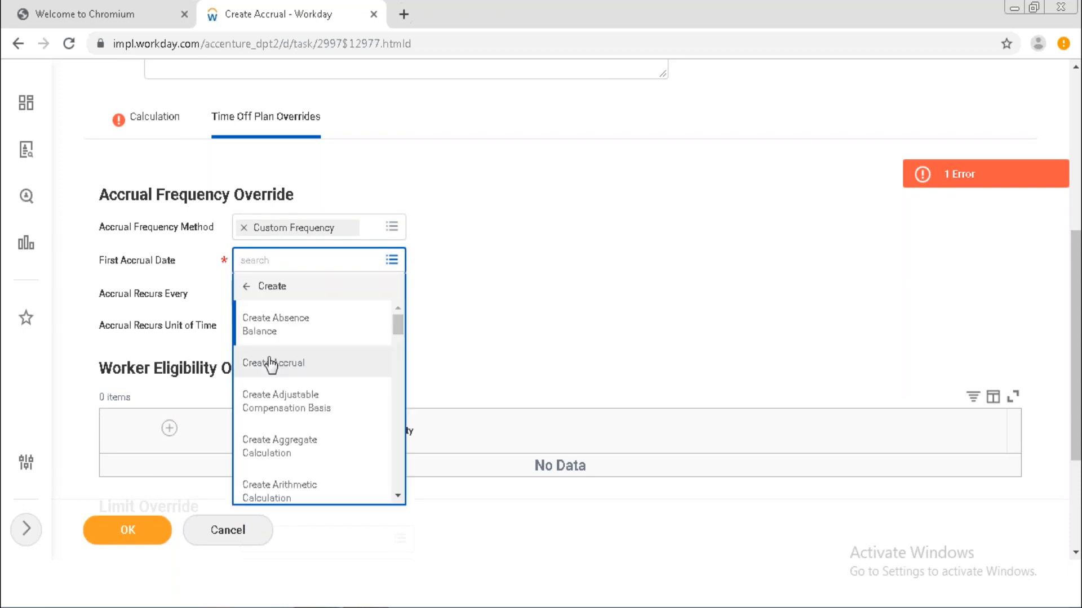
{"action": "left_click", "coordinate": [397, 496]}
{"action": "left_click", "coordinate": [398, 496]}
{"action": "left_click", "coordinate": [397, 495]}
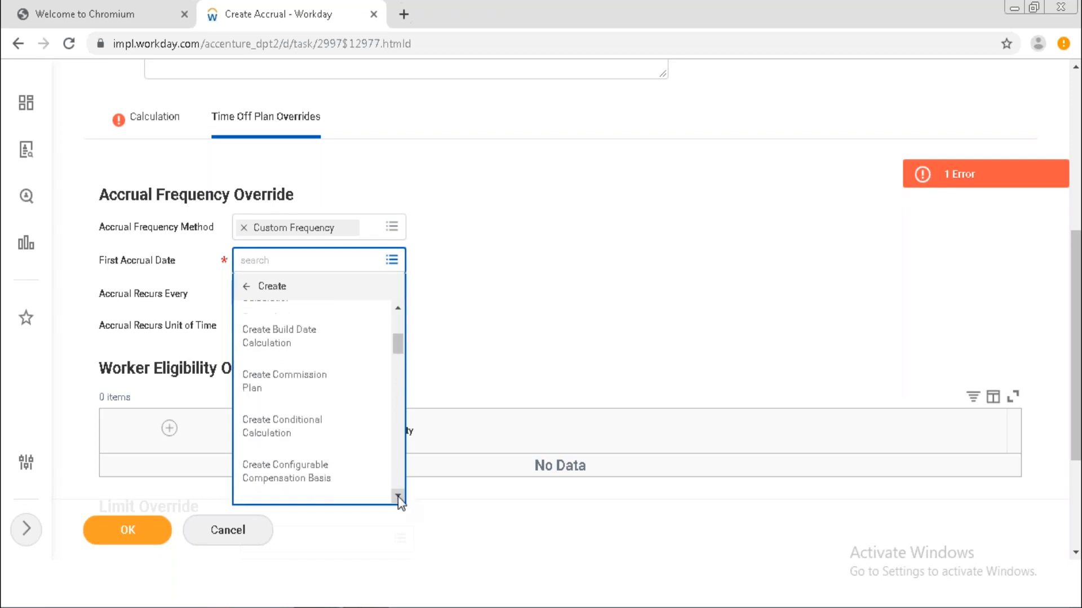
{"action": "left_click", "coordinate": [398, 496]}
{"action": "left_click", "coordinate": [398, 495]}
{"action": "left_click", "coordinate": [397, 314]}
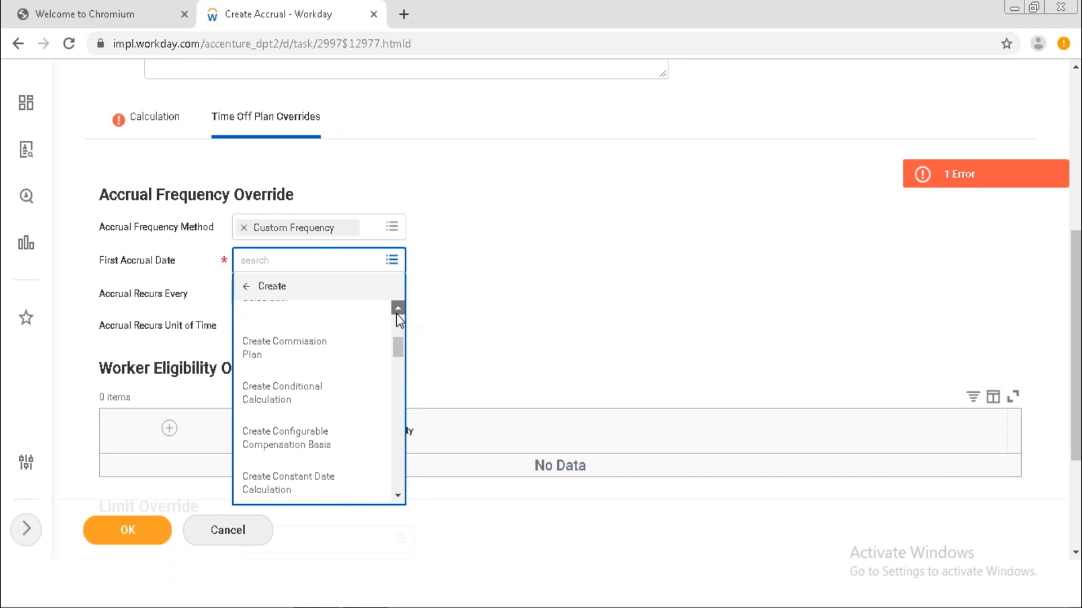
{"action": "left_click", "coordinate": [397, 313]}
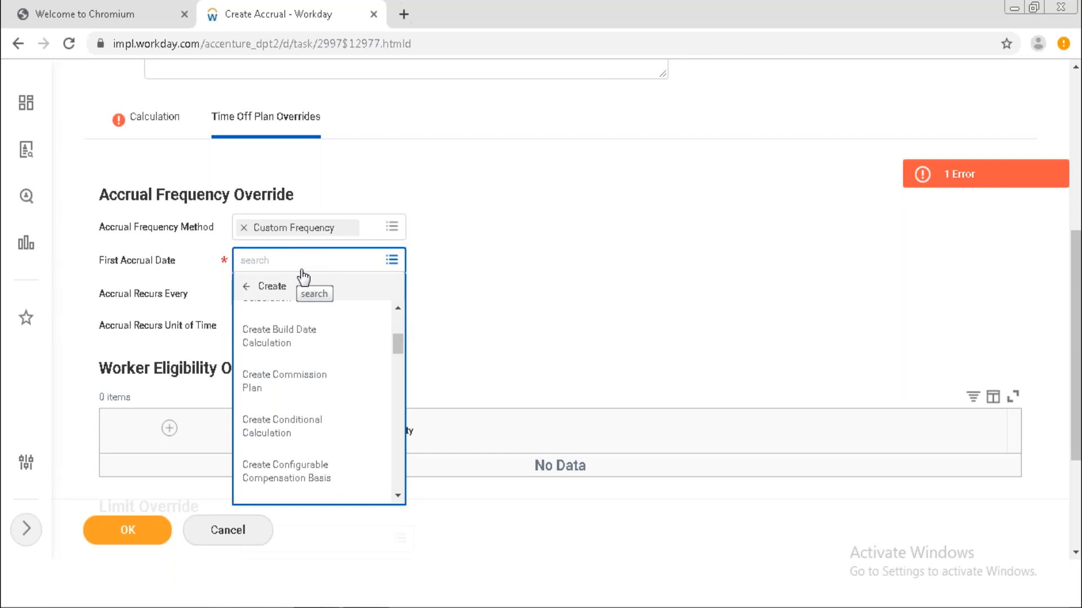
{"action": "left_click", "coordinate": [466, 289]}
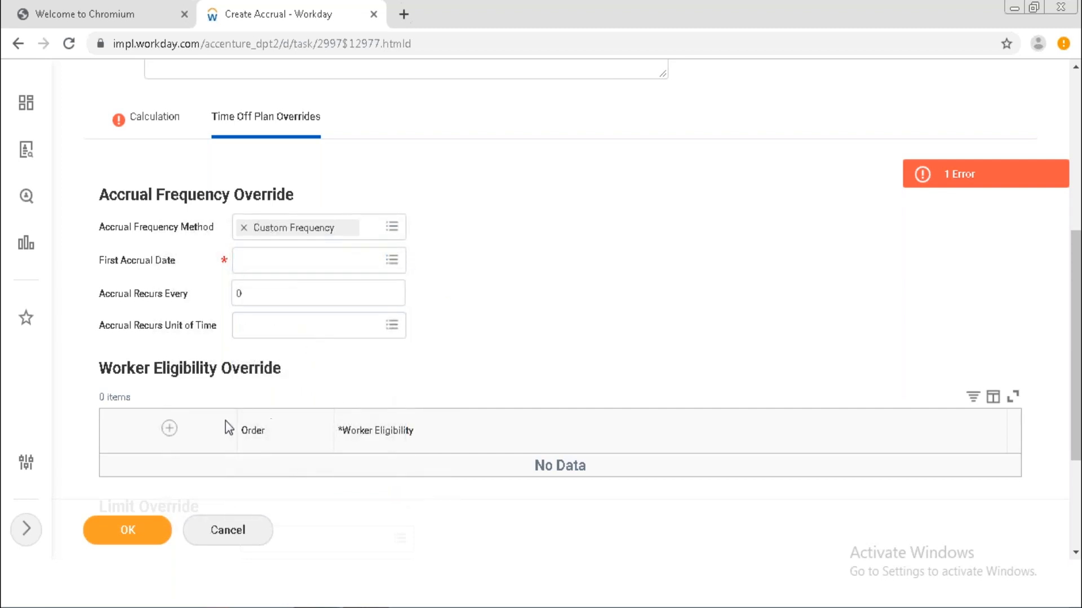
Add an empty row to the Worker Eligibility Override table and start editing its eligibility value.
{"action": "left_click", "coordinate": [170, 429]}
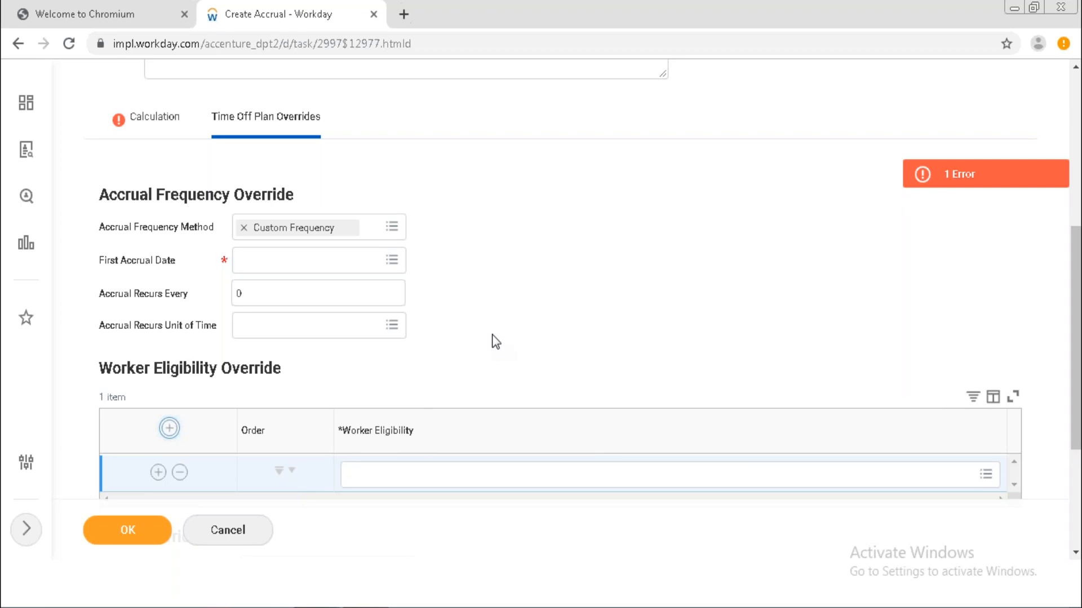
{"action": "left_click", "coordinate": [406, 474]}
Search 'intern' and choose ABS Worker Employee Type as of PED is Regular, Fixed Term, Intern.
{"action": "left_click", "coordinate": [984, 477]}
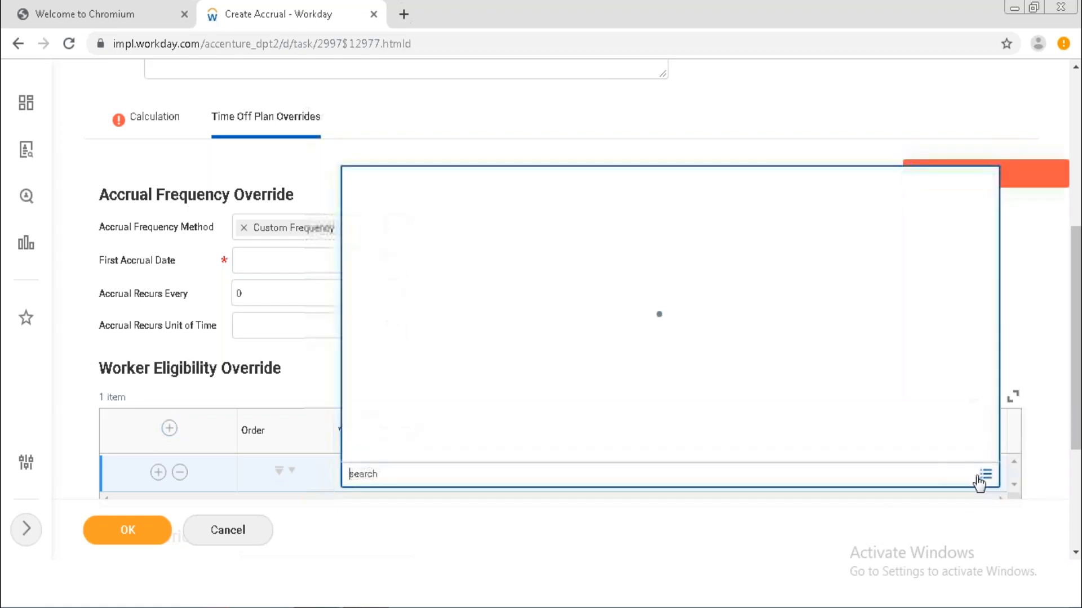
{"action": "type", "text": "in"}
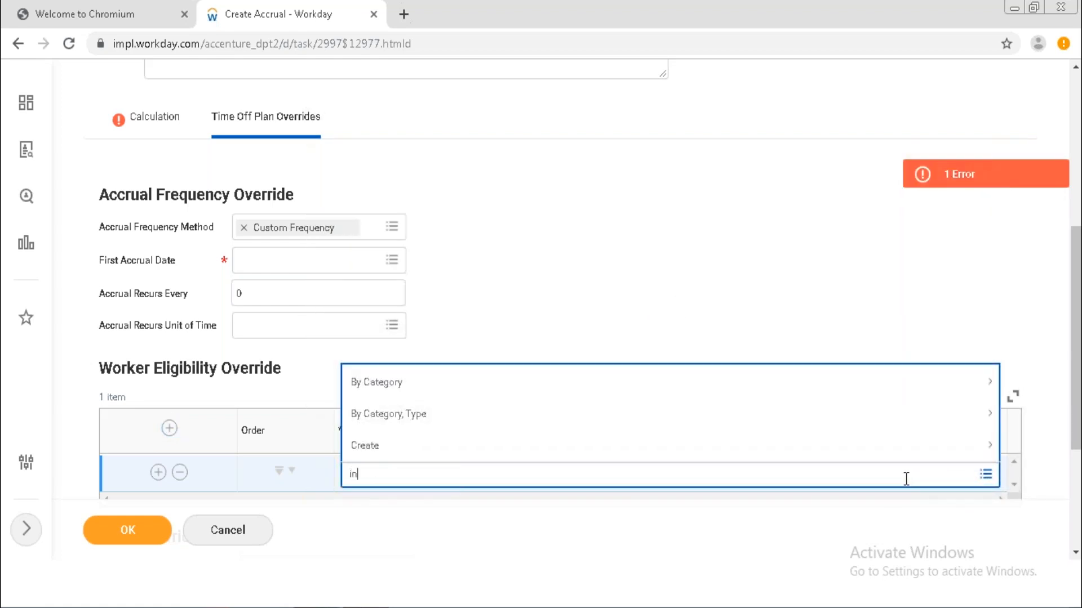
{"action": "type", "text": "tern"}
{"action": "key", "text": "Return"}
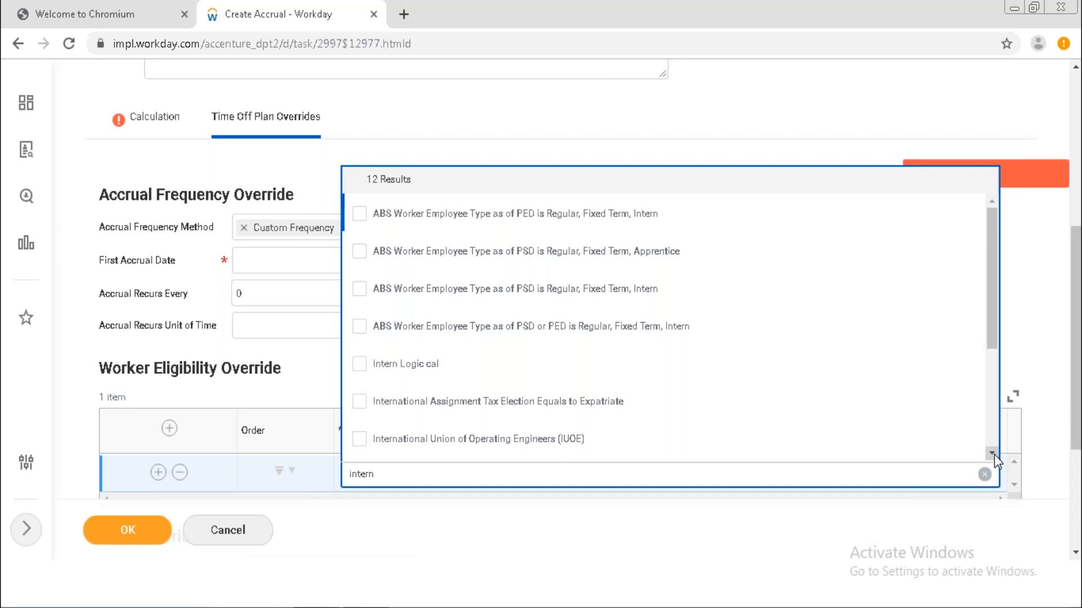
{"action": "scroll", "coordinate": [993, 458], "scroll_direction": "down", "scroll_amount": 4}
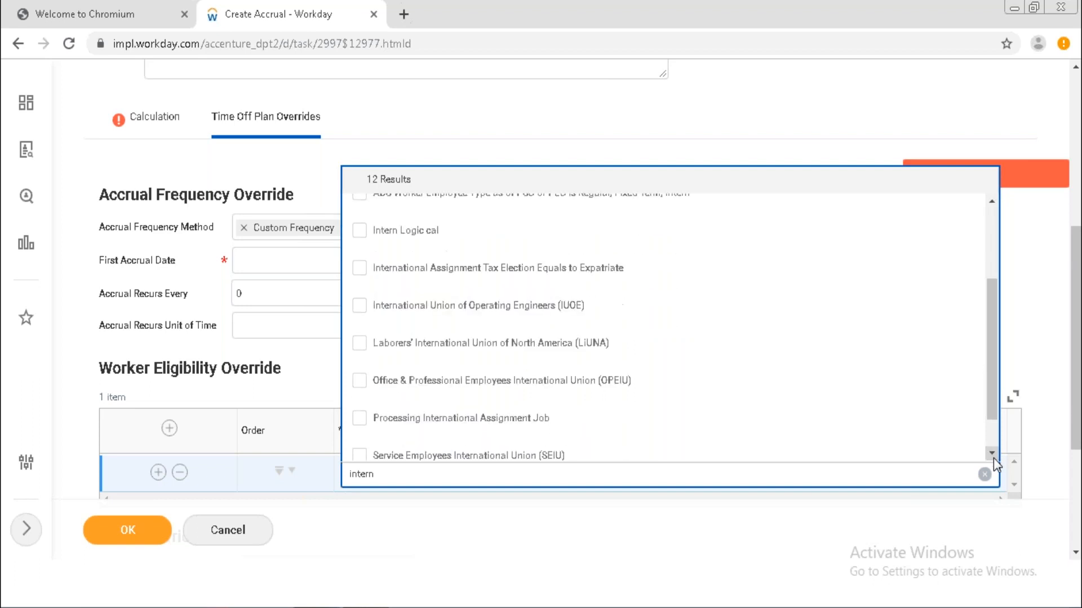
{"action": "scroll", "coordinate": [992, 458], "scroll_direction": "down", "scroll_amount": 2}
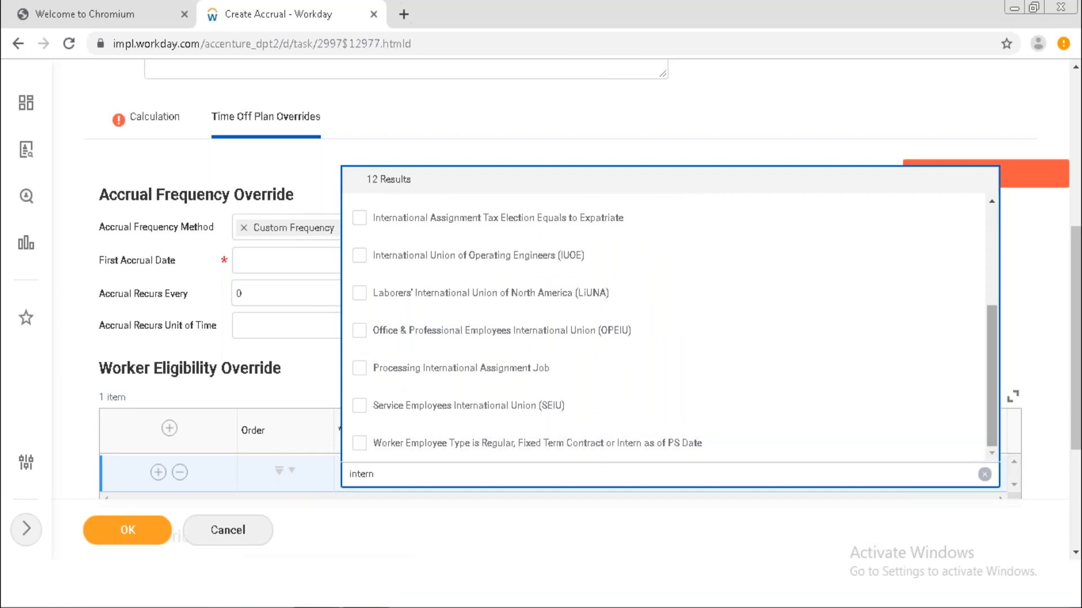
{"action": "left_click_drag", "start_coordinate": [986, 405], "coordinate": [997, 304]}
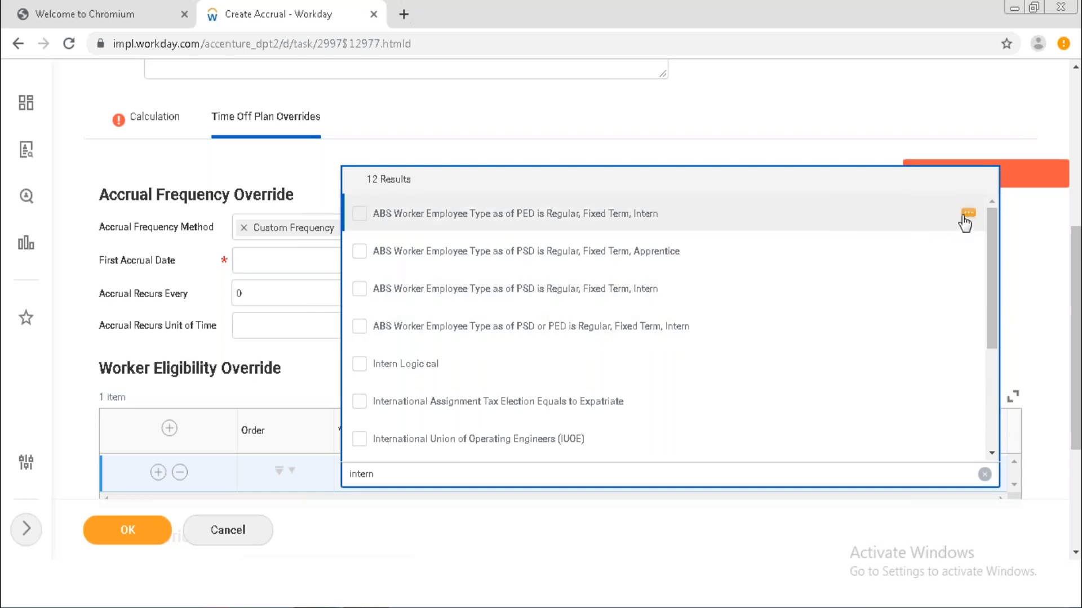
{"action": "left_click", "coordinate": [967, 218]}
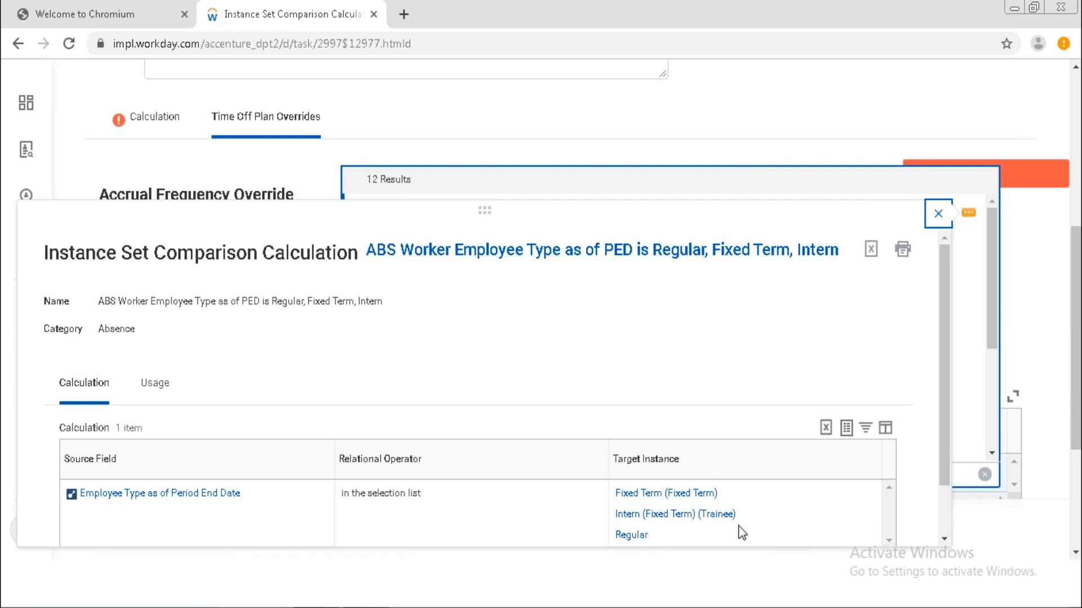
{"action": "left_click", "coordinate": [939, 214]}
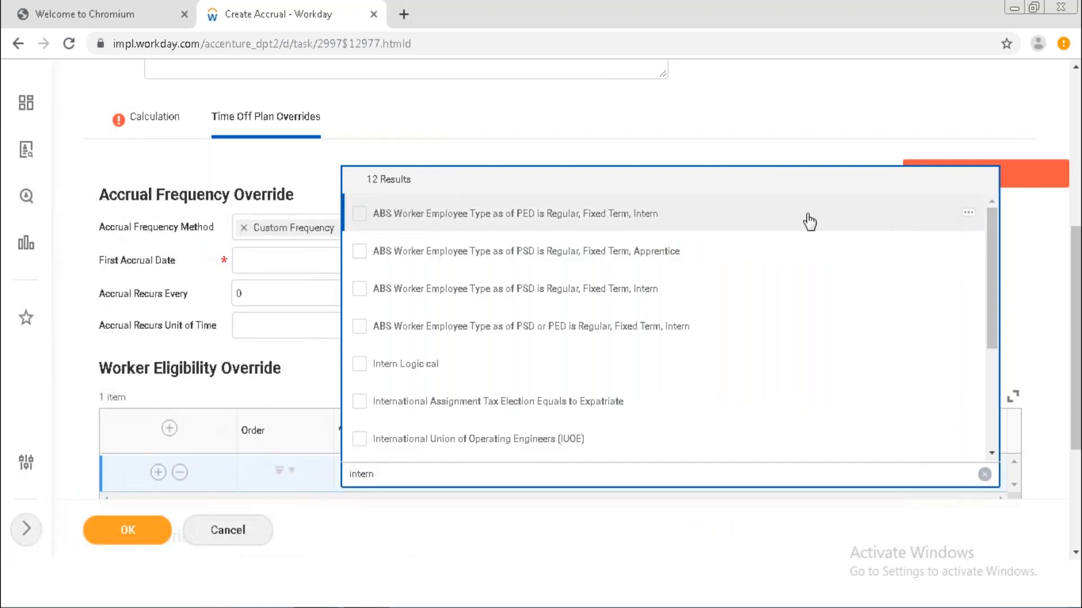
{"action": "left_click", "coordinate": [747, 227]}
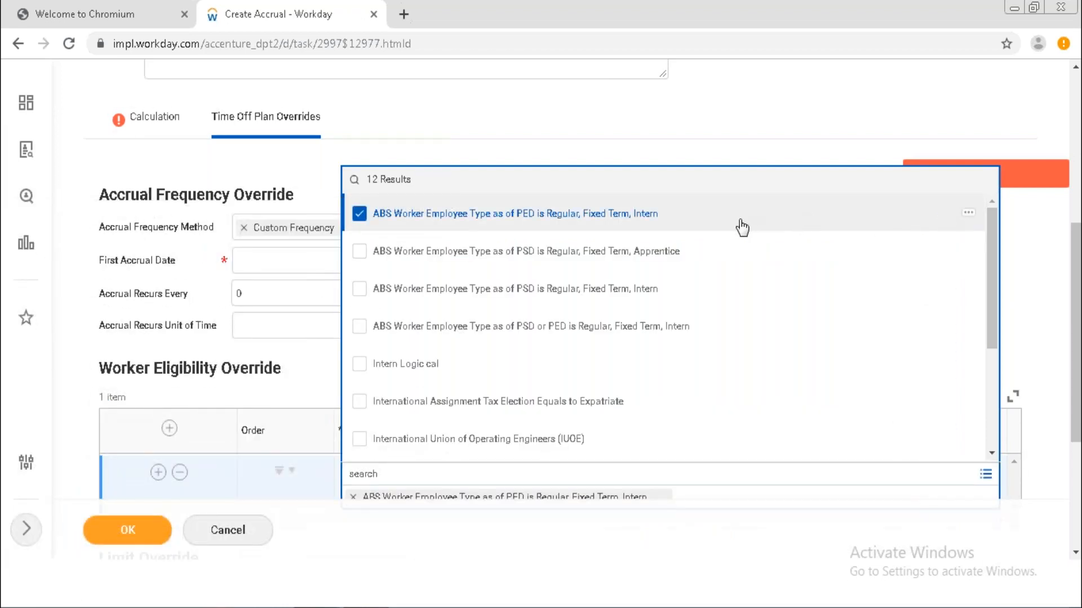
{"action": "left_click", "coordinate": [710, 135]}
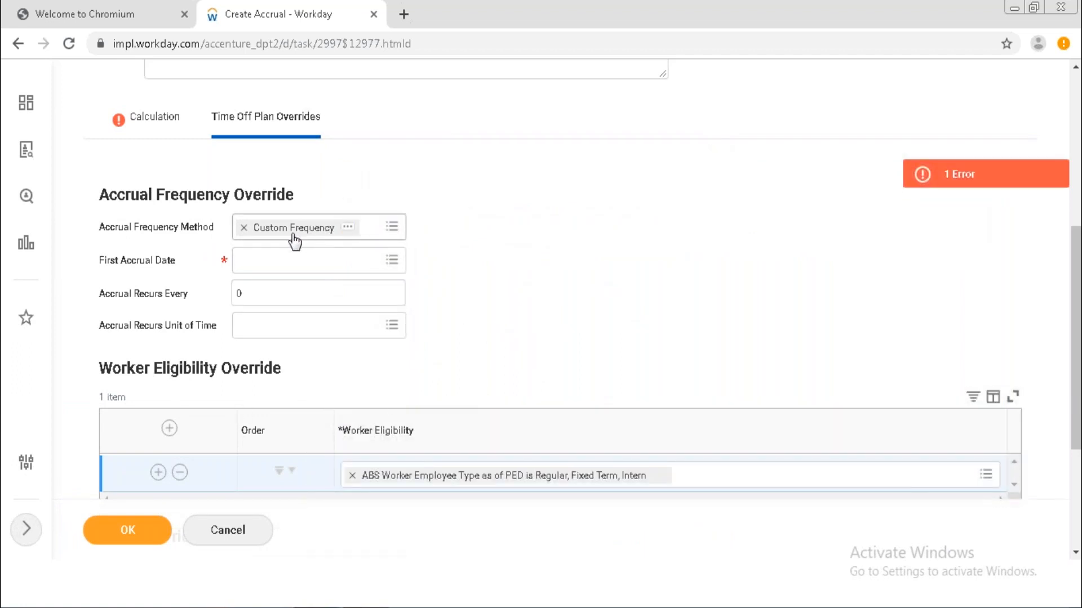
Clear the Custom Frequency value and return to the Calculation tab's top fields.
{"action": "left_click", "coordinate": [244, 228]}
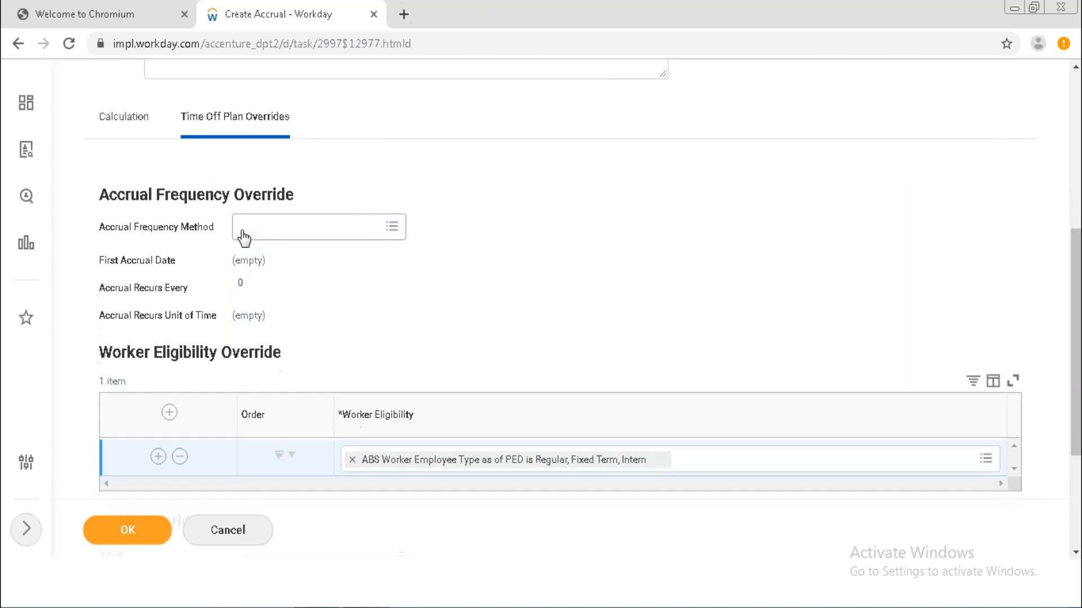
{"action": "left_click", "coordinate": [129, 119]}
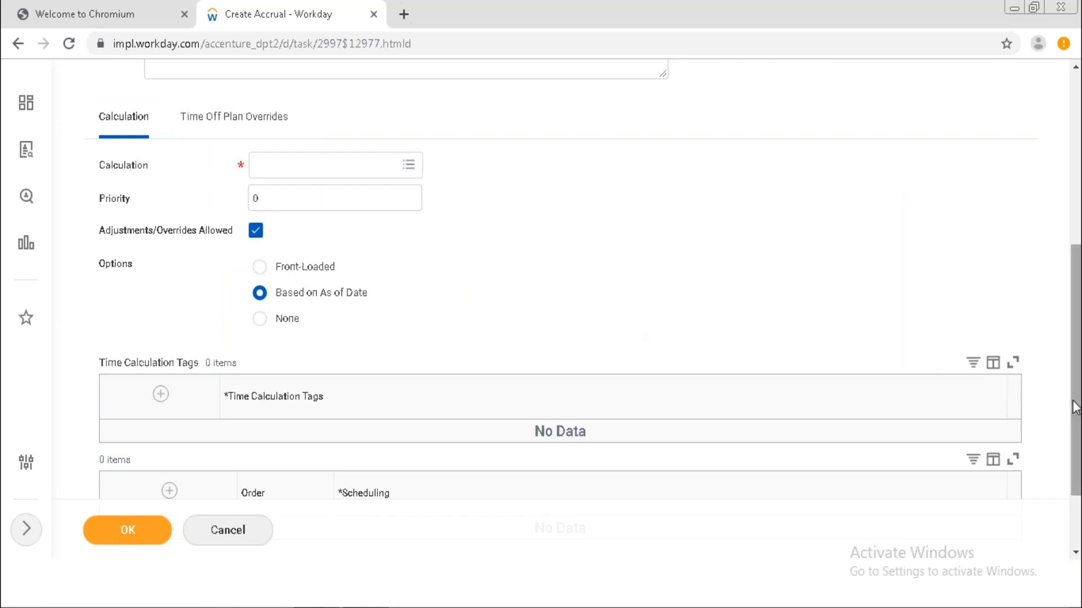
{"action": "left_click_drag", "start_coordinate": [1077, 411], "coordinate": [1075, 215]}
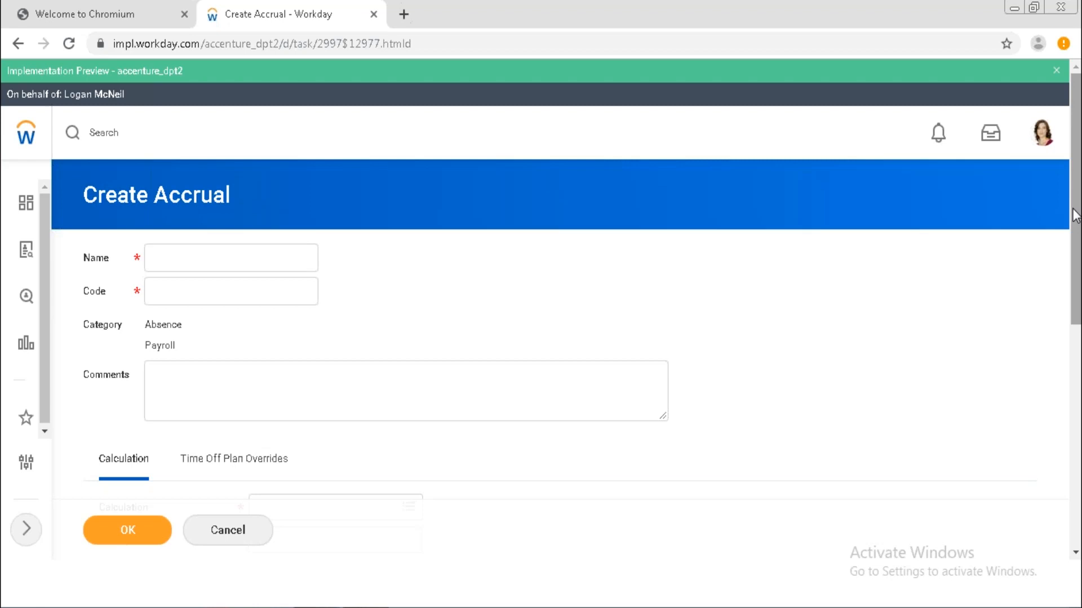
{"action": "left_click", "coordinate": [1075, 554]}
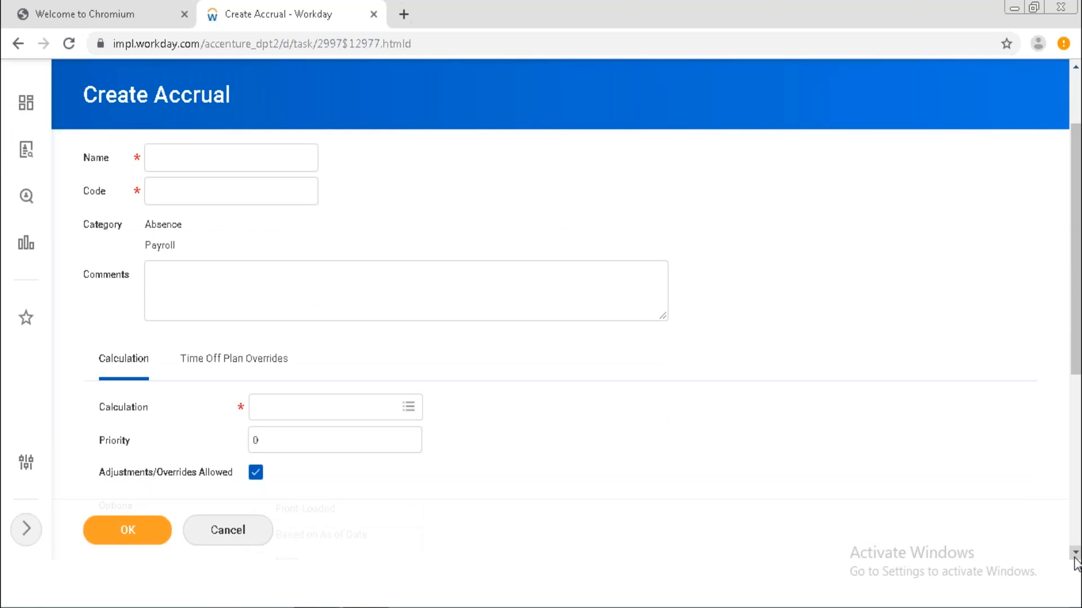
{"action": "scroll", "coordinate": [960, 165], "scroll_direction": "up", "scroll_amount": 2}
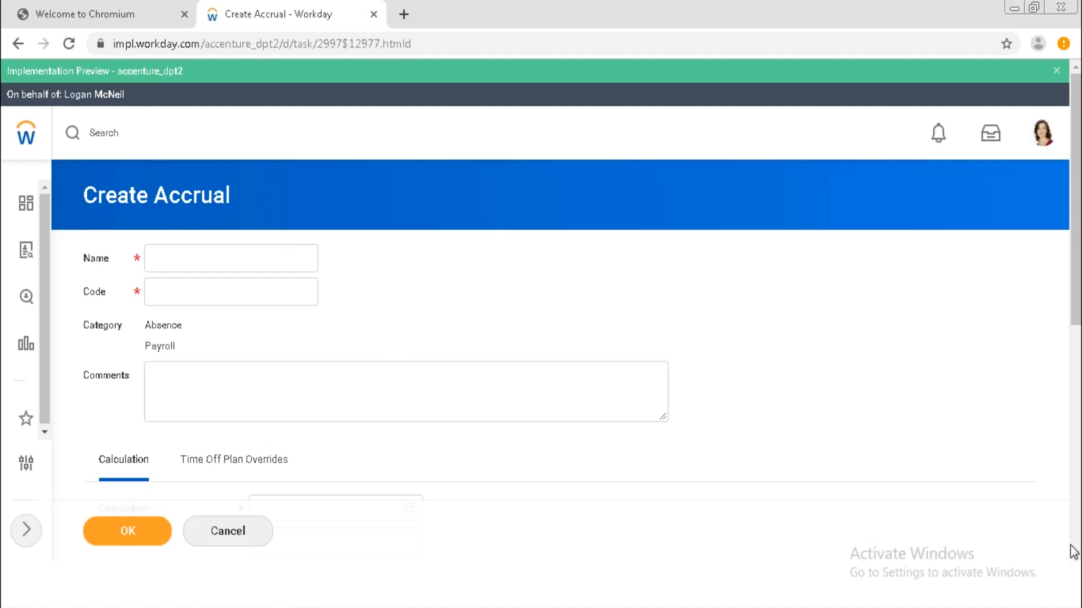
Review the Time Off Plan Overrides: Accrual Frequency, Worker Eligibility and Limit Override sections.
{"action": "scroll", "coordinate": [1070, 549], "scroll_direction": "down", "scroll_amount": 2}
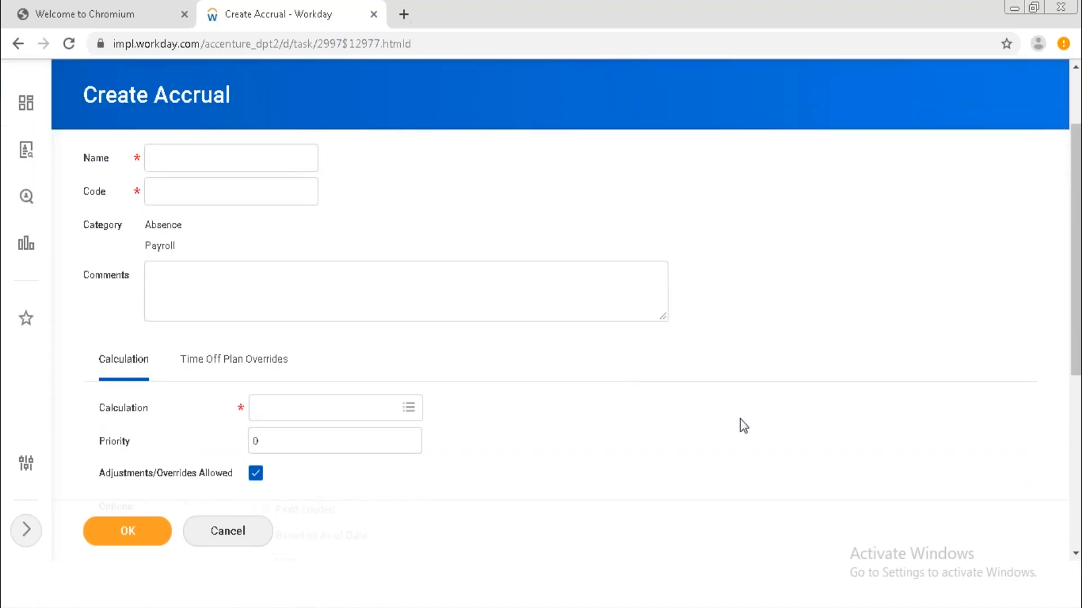
{"action": "left_click", "coordinate": [242, 367]}
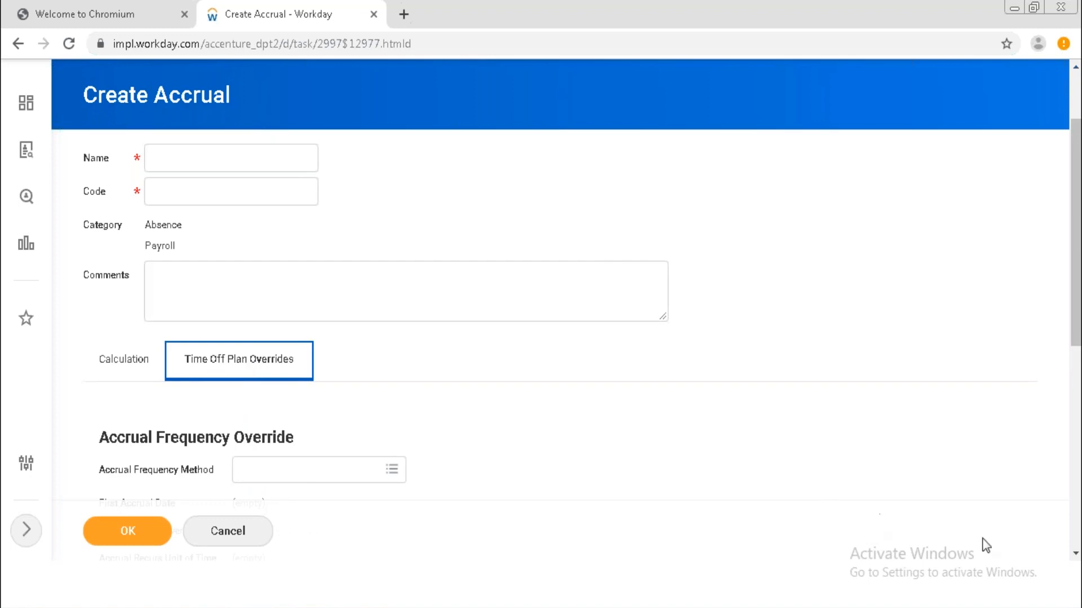
{"action": "left_click", "coordinate": [1075, 555]}
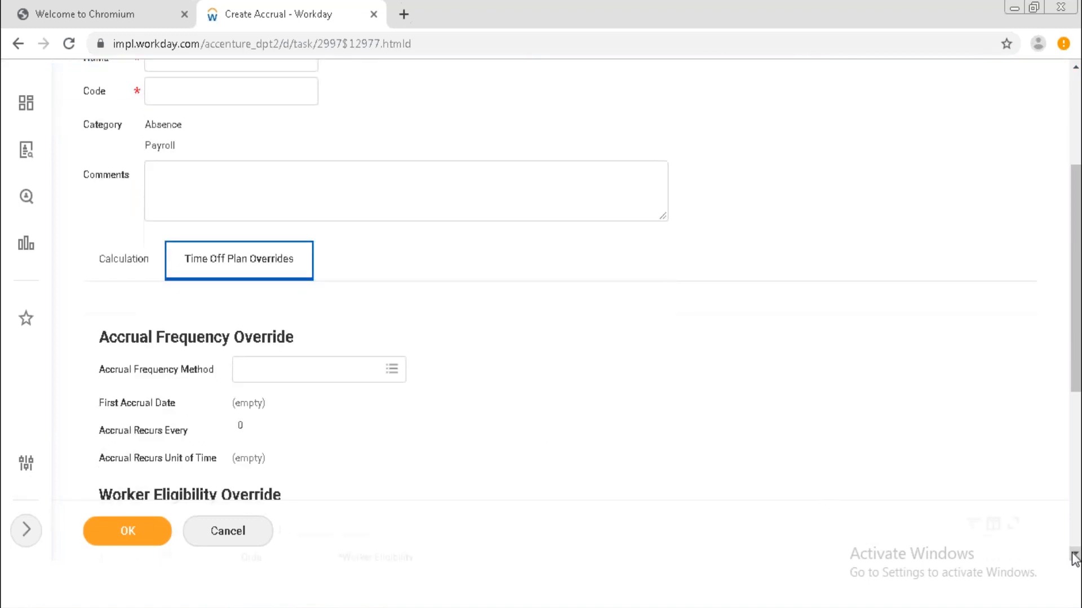
{"action": "left_click", "coordinate": [909, 543]}
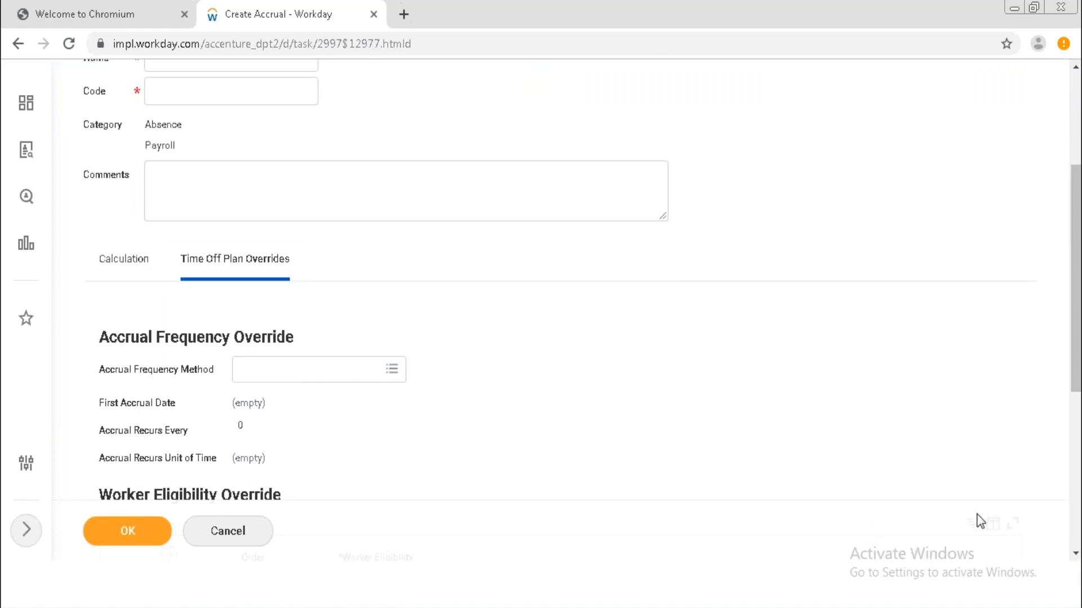
{"action": "left_click", "coordinate": [1075, 555]}
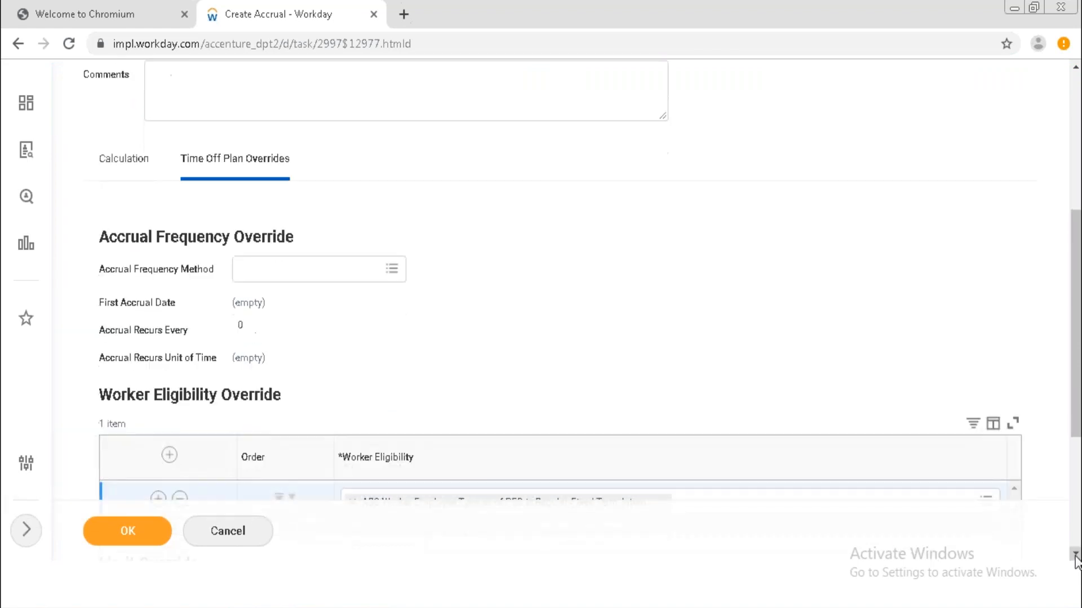
{"action": "left_click", "coordinate": [1075, 555]}
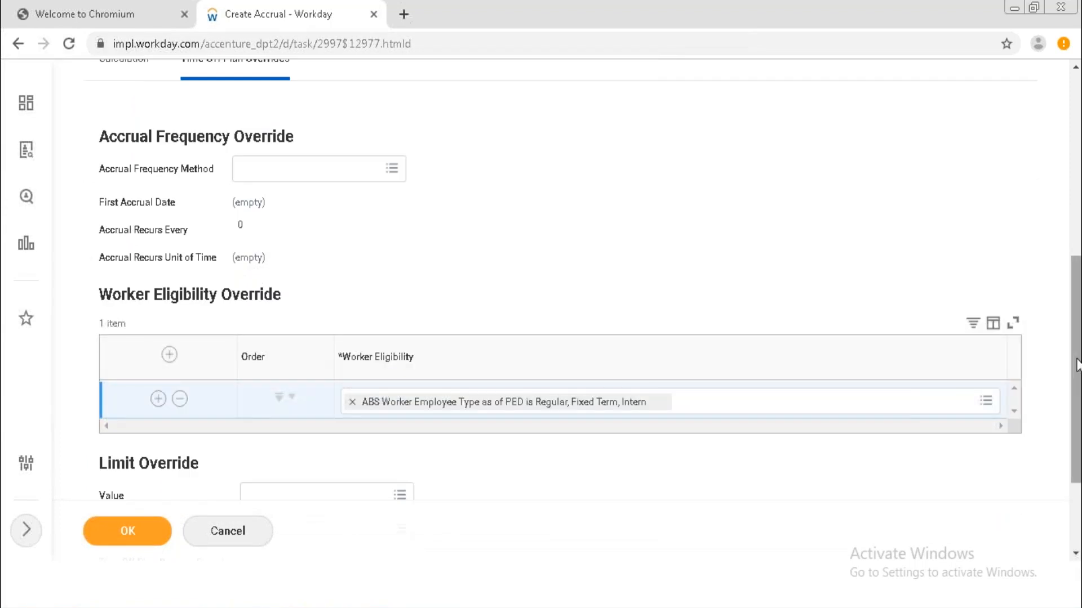
{"action": "left_click_drag", "start_coordinate": [1075, 362], "coordinate": [1075, 278]}
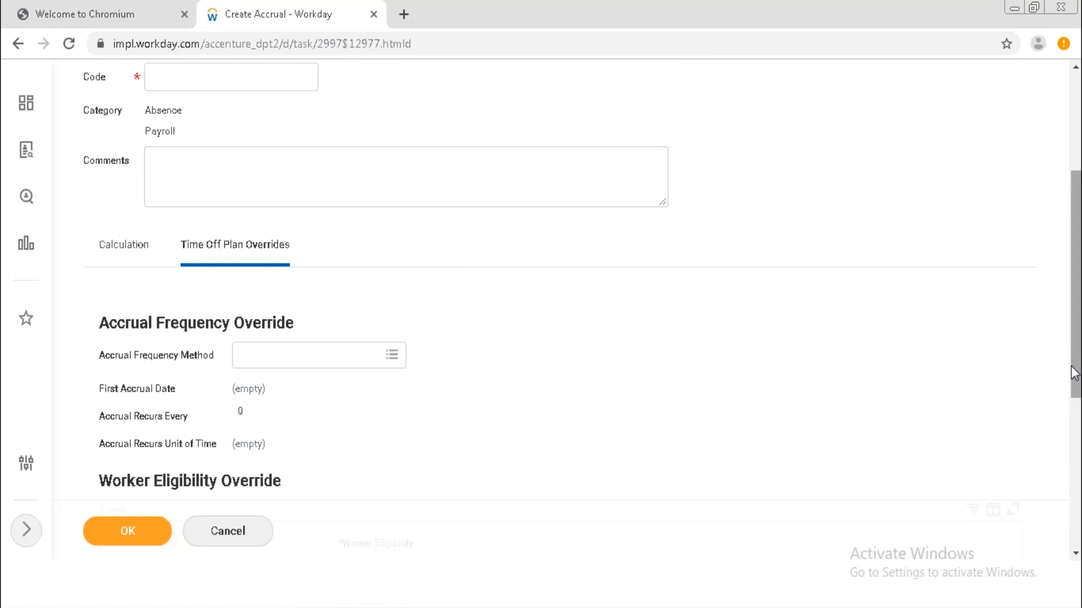
{"action": "left_click_drag", "start_coordinate": [1076, 379], "coordinate": [1077, 279]}
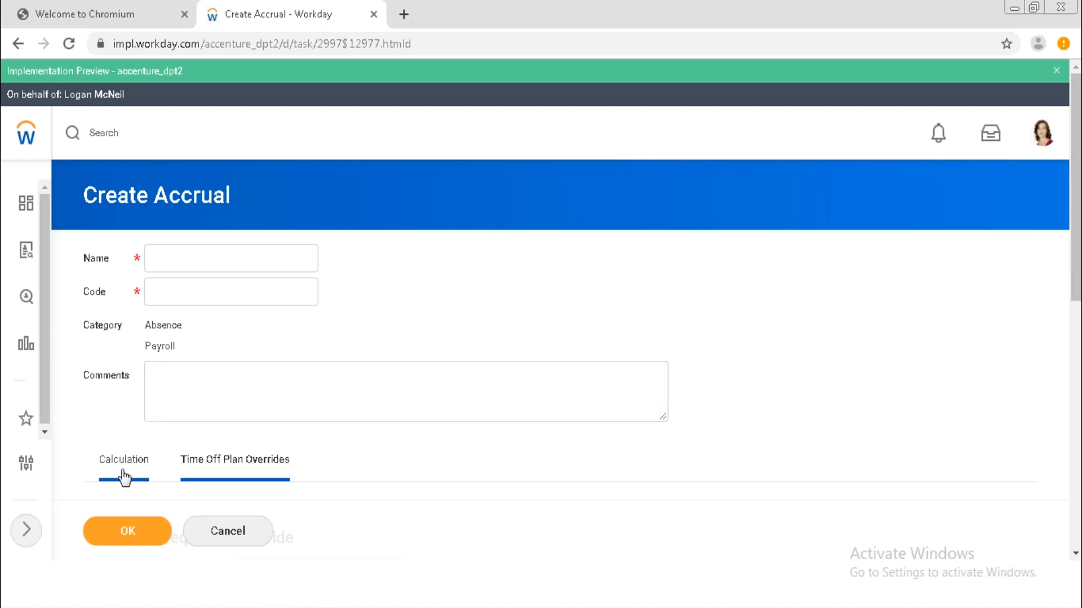
Enter the note 'Jan 30 days and Jun 24' in the Comments box.
{"action": "left_click", "coordinate": [244, 410]}
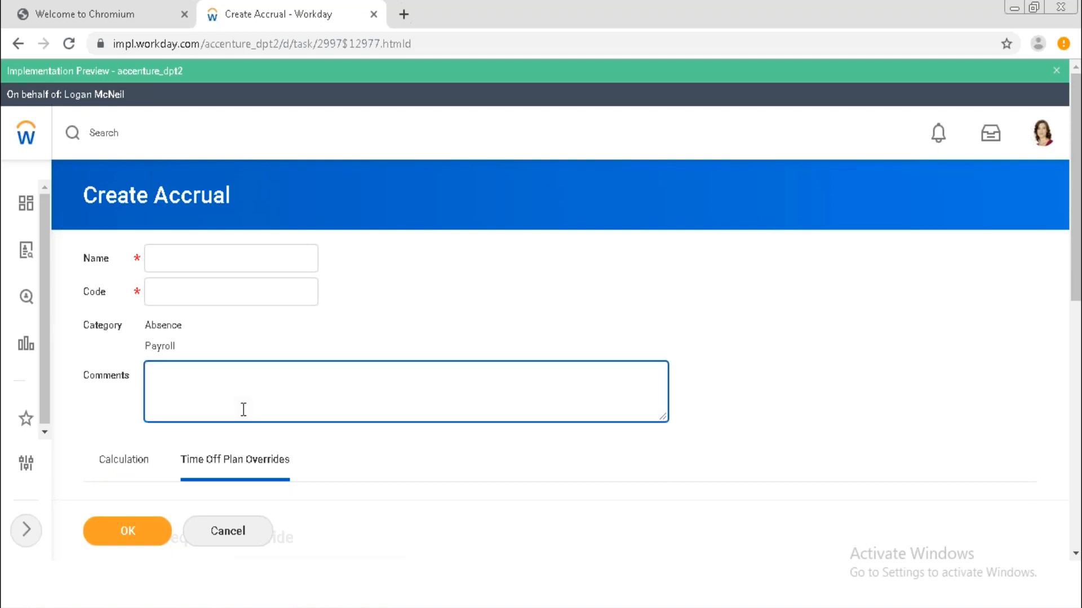
{"action": "type", "text": "Jan 30 days  and"}
{"action": "type", "text": "Jun 24"}
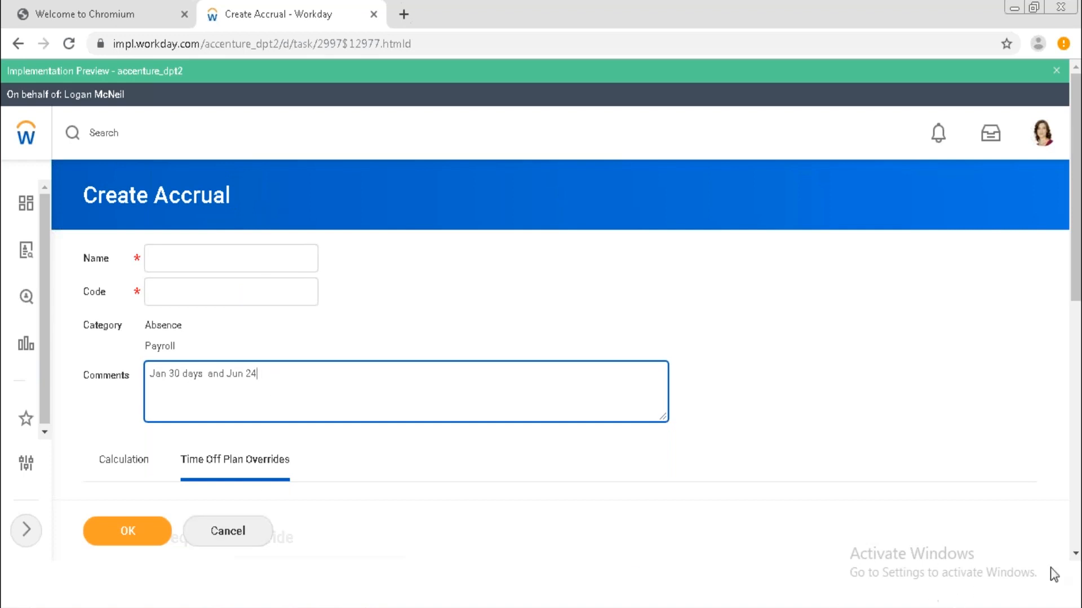
Return to the Calculation tab, showing Calculation empty and Priority at 0.
{"action": "scroll", "coordinate": [1076, 557], "scroll_direction": "down", "scroll_amount": 6}
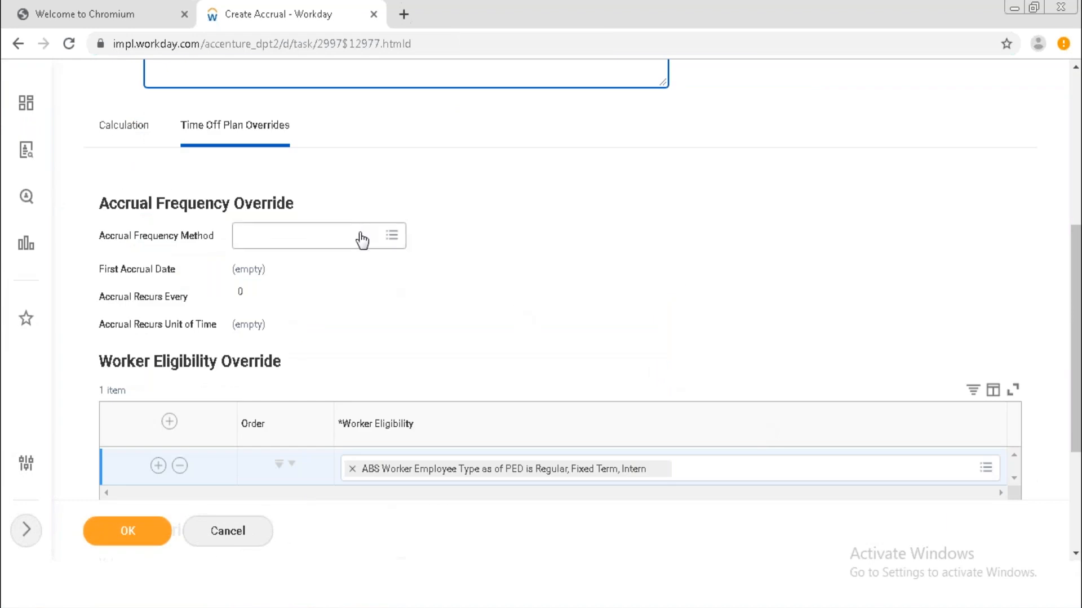
{"action": "mouse_move", "coordinate": [359, 242]}
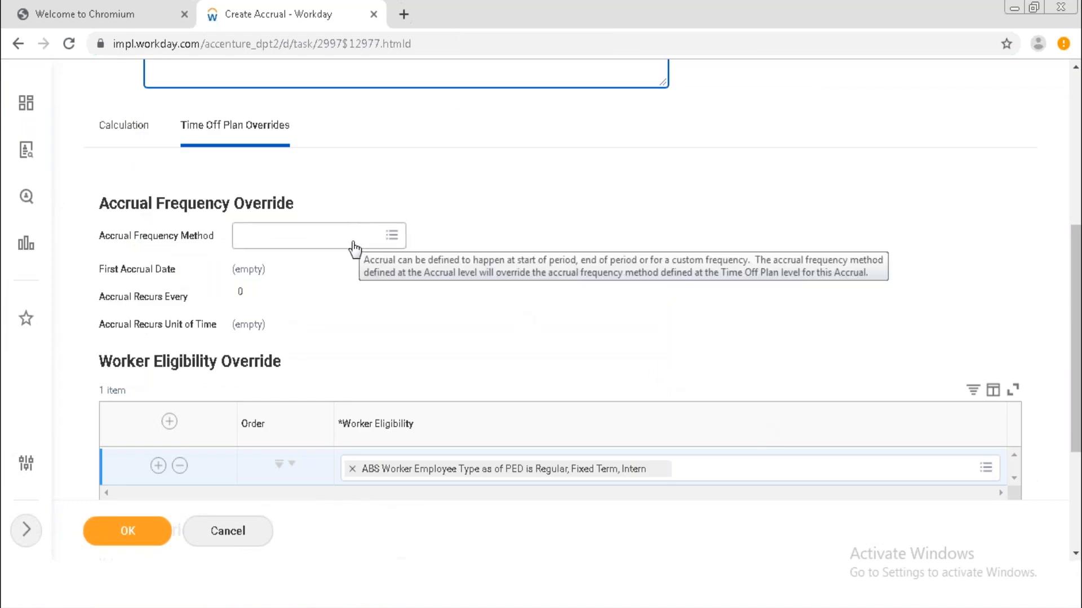
{"action": "left_click", "coordinate": [129, 135]}
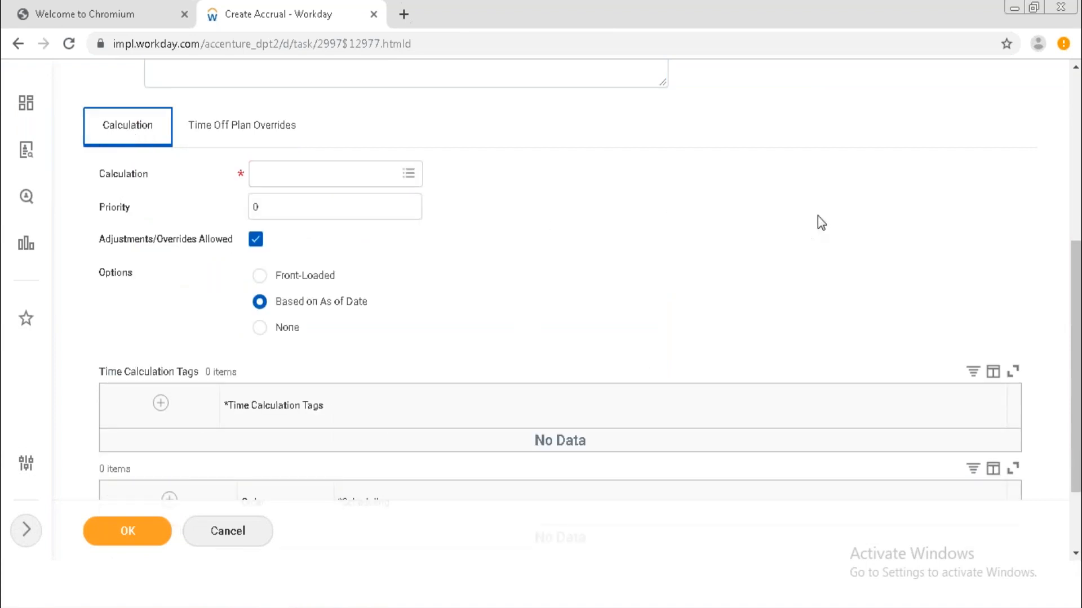
{"action": "left_click", "coordinate": [1076, 67]}
{"action": "scroll", "coordinate": [1077, 72], "scroll_direction": "up", "scroll_amount": 5}
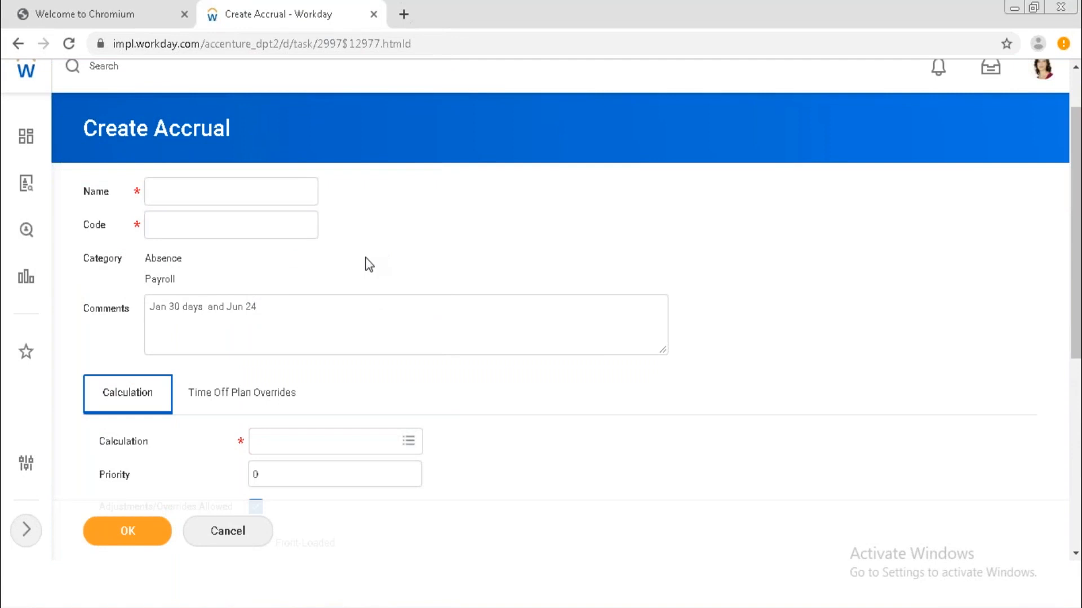
{"action": "left_click", "coordinate": [271, 307]}
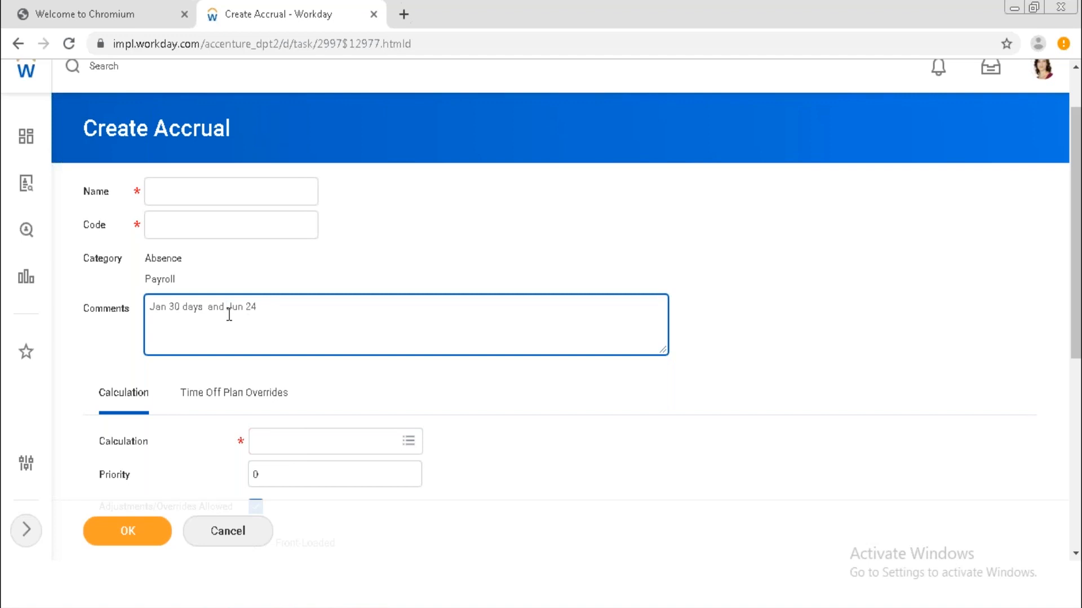
Delete the 'Jan 30 days and Jun 24' note so Comments is empty.
{"action": "left_click", "coordinate": [265, 291]}
{"action": "left_click", "coordinate": [269, 306]}
{"action": "key", "text": "BackSpace"}
{"action": "key", "text": "BackSpace"}
{"action": "key", "text": "BackSpace"}
{"action": "key", "text": "BackSpace"}
{"action": "key", "text": "BackSpace"}
{"action": "key", "text": "BackSpace"}
{"action": "key", "text": "BackSpace"}
{"action": "key", "text": "BackSpace"}
{"action": "key", "text": "BackSpace"}
{"action": "key", "text": "BackSpace"}
{"action": "key", "text": "BackSpace"}
{"action": "key", "text": "BackSpace"}
{"action": "key", "text": "BackSpace"}
{"action": "key", "text": "BackSpace"}
{"action": "key", "text": "BackSpace"}
{"action": "key", "text": "BackSpace"}
{"action": "key", "text": "BackSpace"}
{"action": "key", "text": "BackSpace"}
{"action": "key", "text": "BackSpace"}
{"action": "key", "text": "BackSpace"}
{"action": "left_click", "coordinate": [786, 366]}
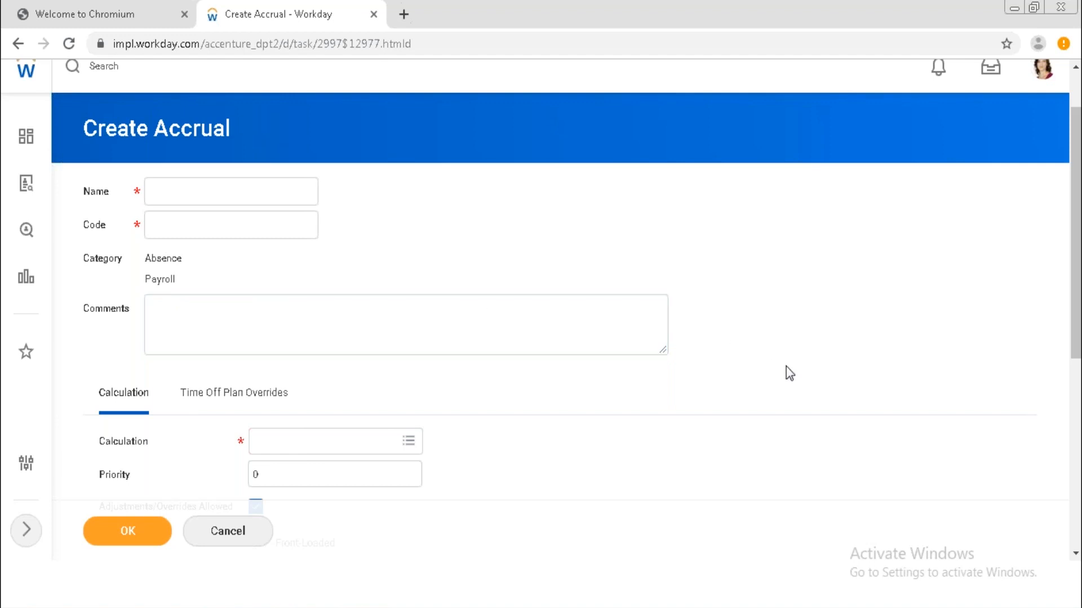